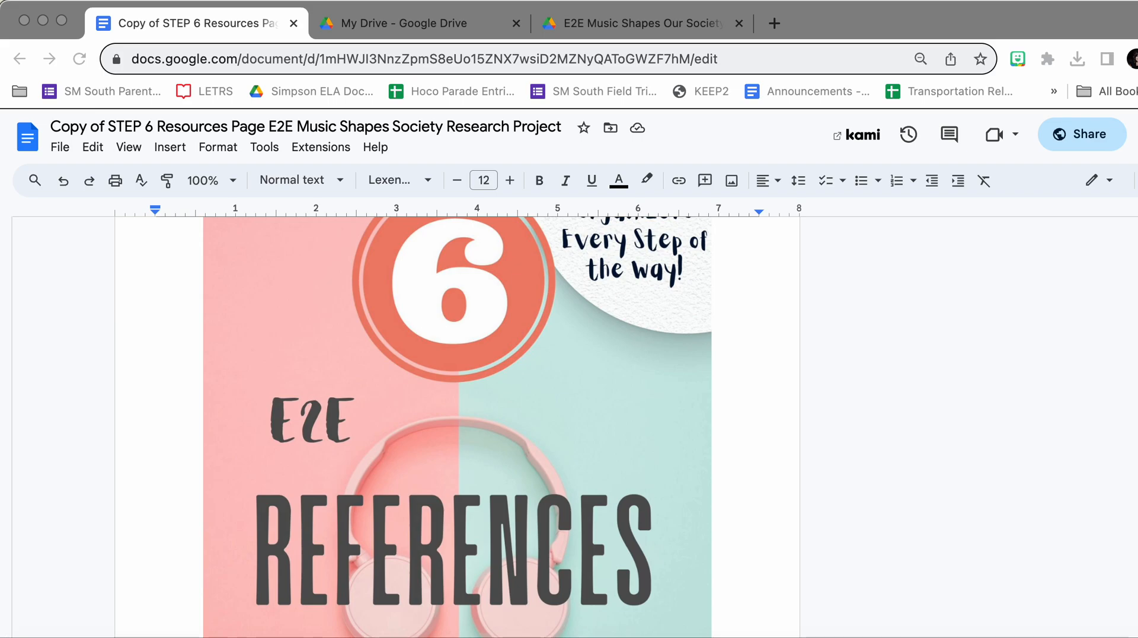
- Open the EXAMPLE STEP 2, STEP 3 and STEP 4 paragraph documents from the E2E Music Shapes Our Society Drive folder
scroll(457, 427, down, 15)
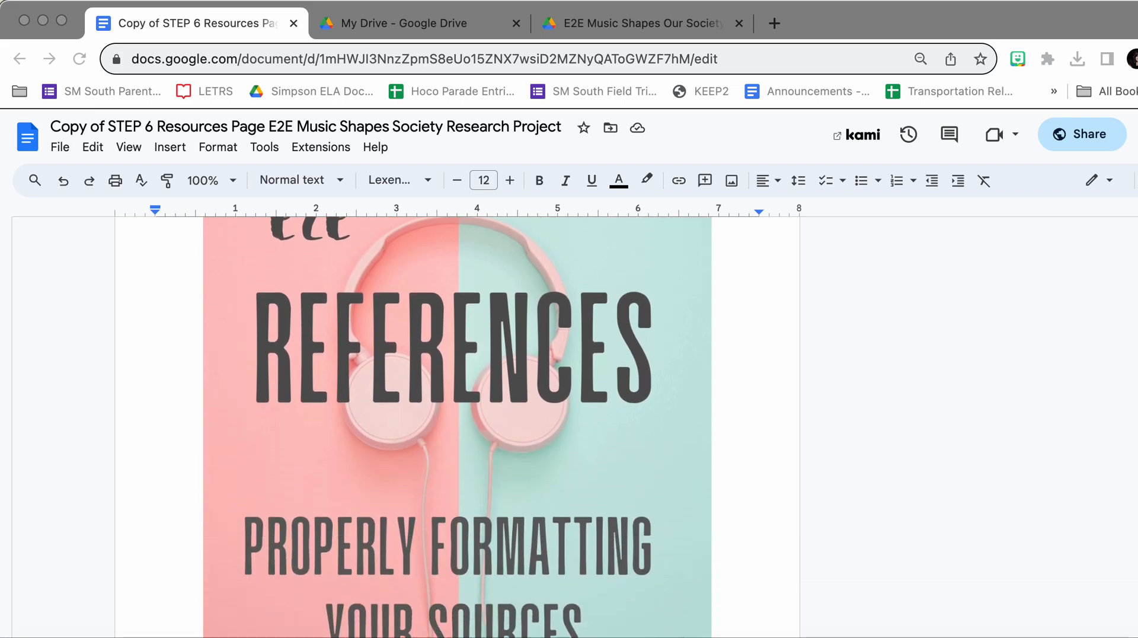
scroll(457, 427, down, 3)
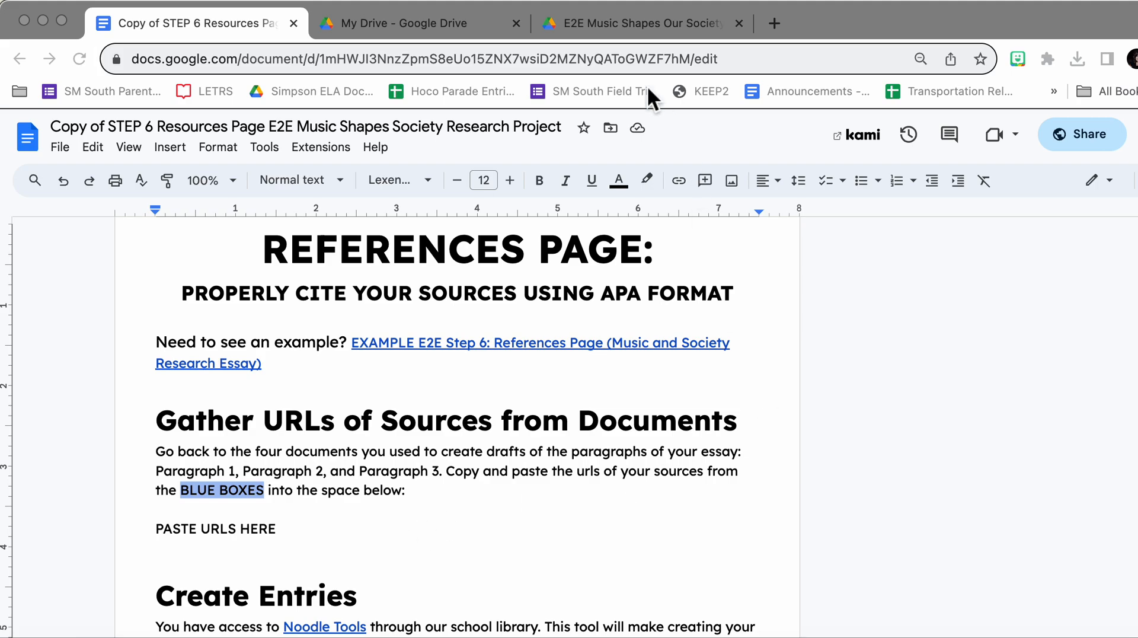
click(598, 26)
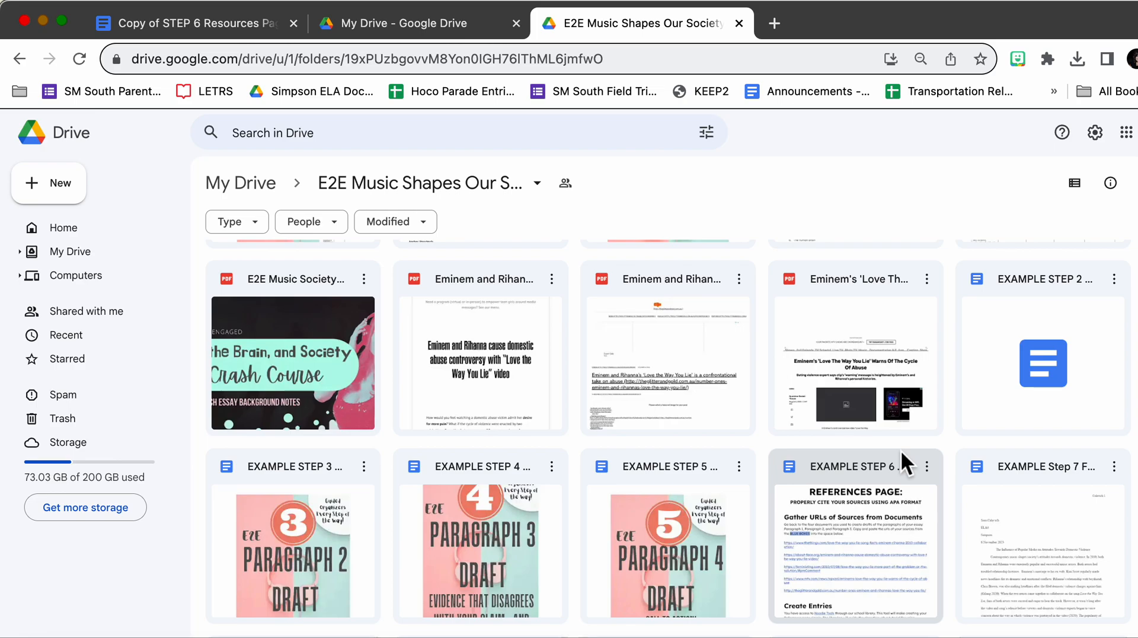
double_click(1024, 378)
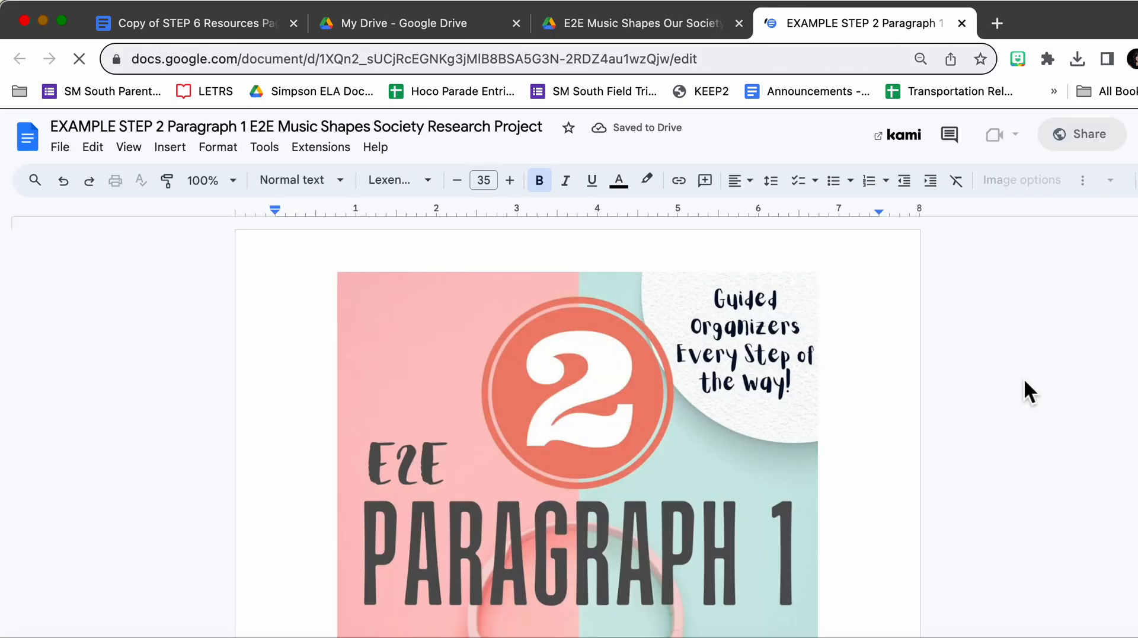
click(656, 21)
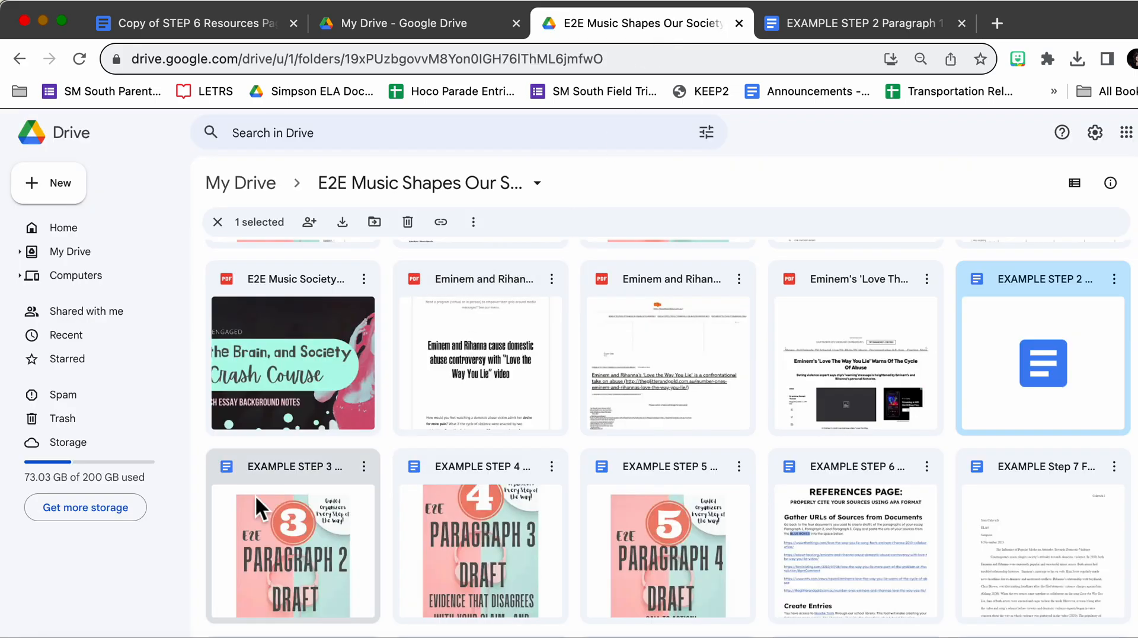
double_click(290, 528)
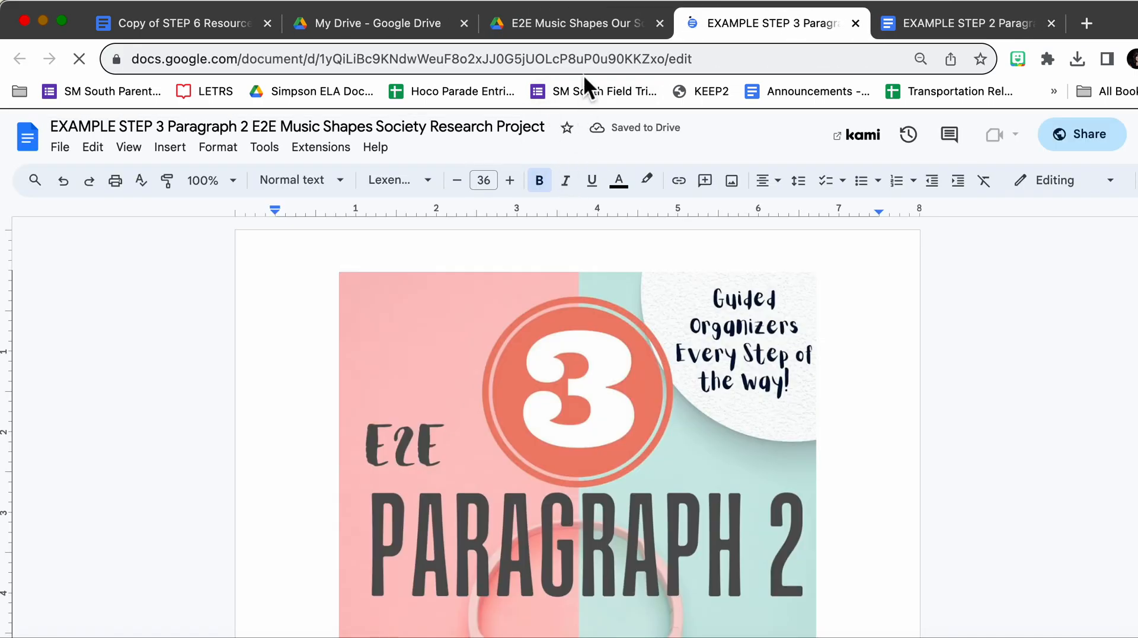
click(578, 25)
click(490, 565)
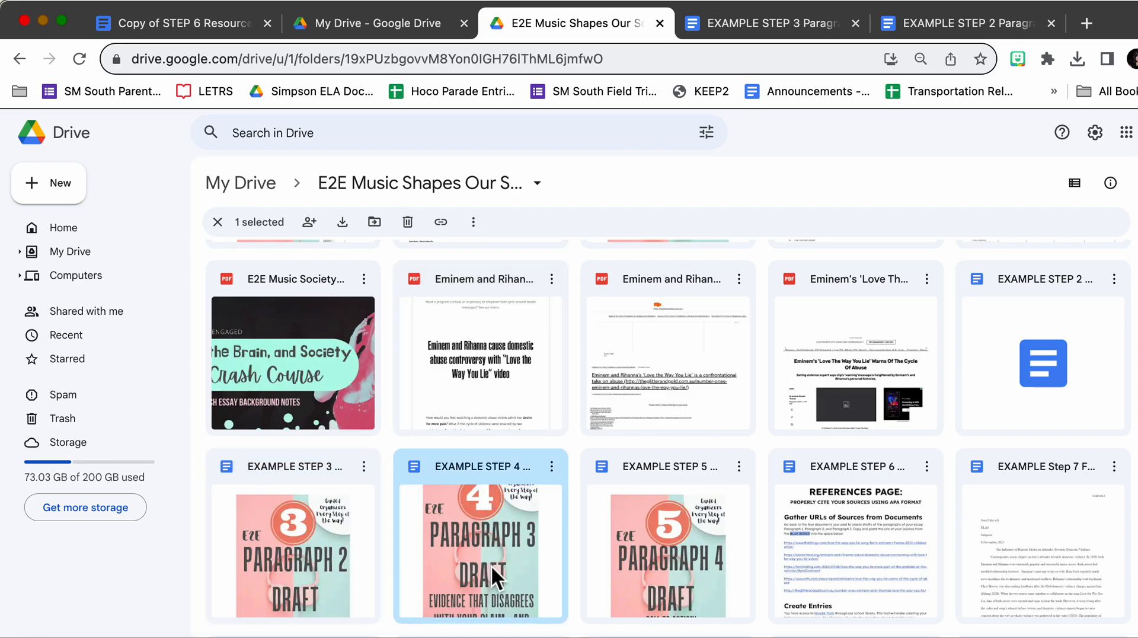
double_click(491, 564)
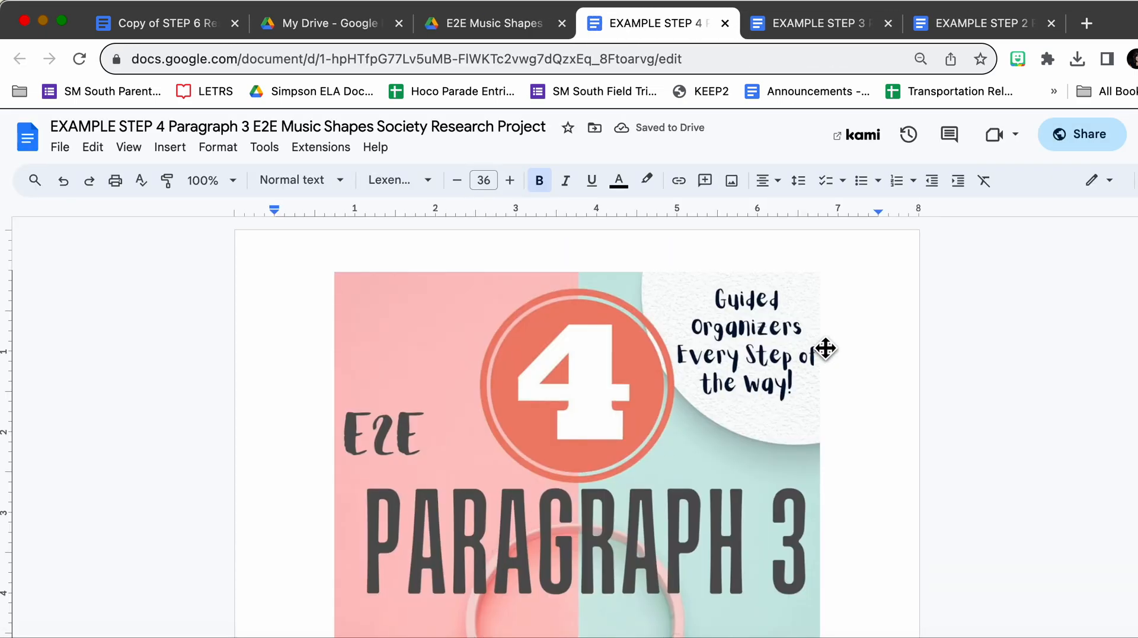
- Copy the thethings.com source URL from the blue box in the EXAMPLE STEP 2 Paragraph 1 document
click(961, 23)
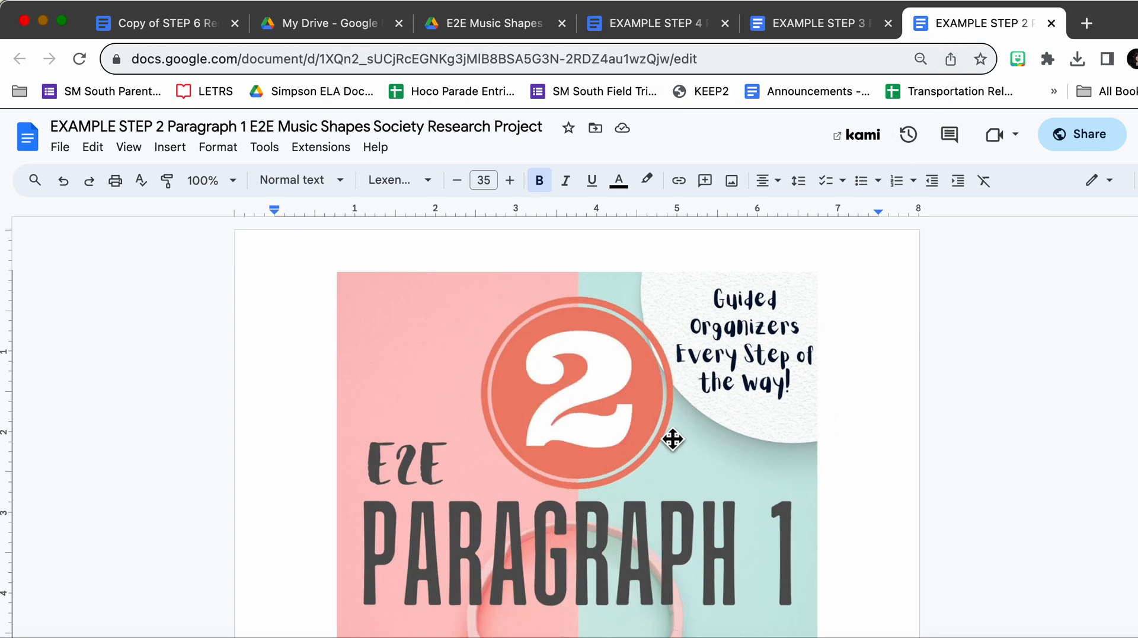
scroll(673, 438, down, 15)
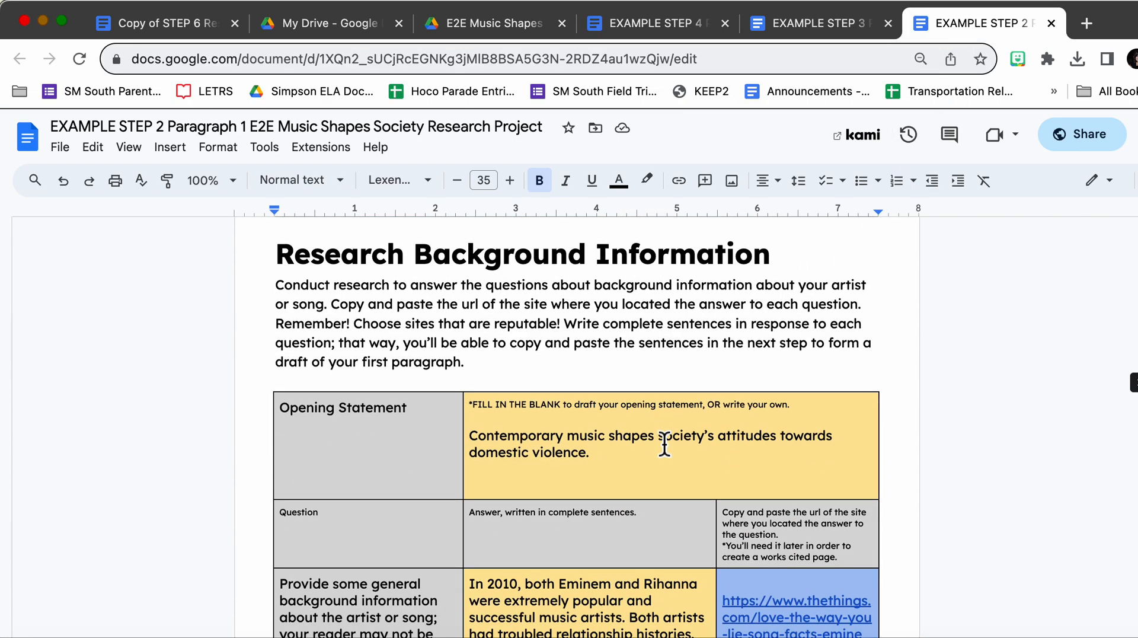
scroll(664, 444, down, 5)
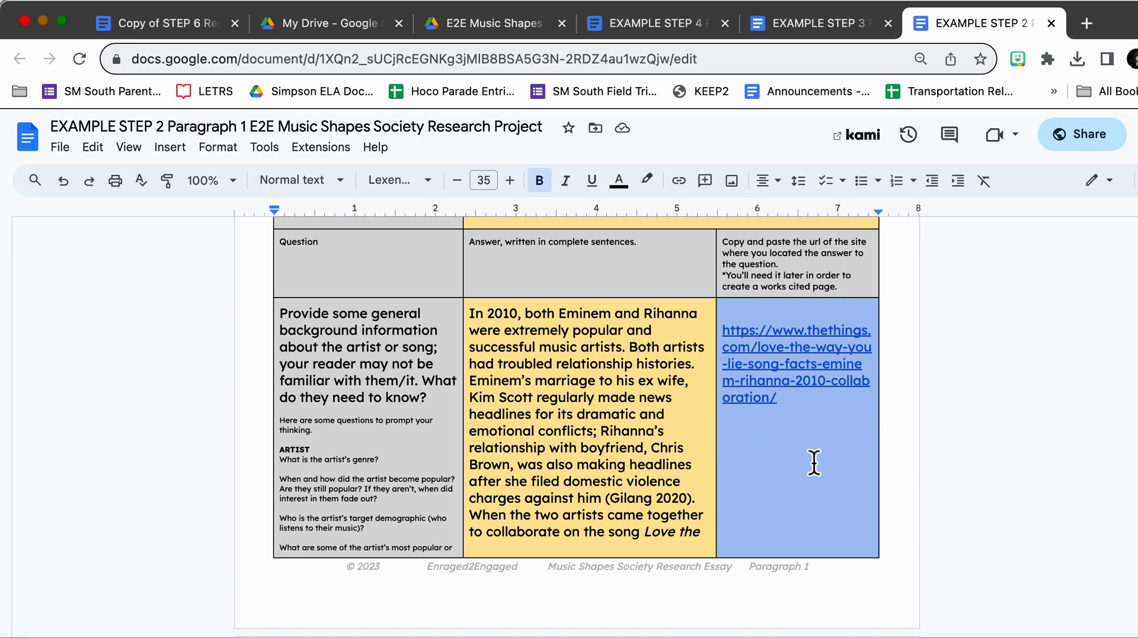
scroll(790, 436, down, 9)
scroll(791, 436, up, 4)
scroll(791, 436, up, 5)
click(744, 415)
drag(744, 415, 725, 352)
key(super+c)
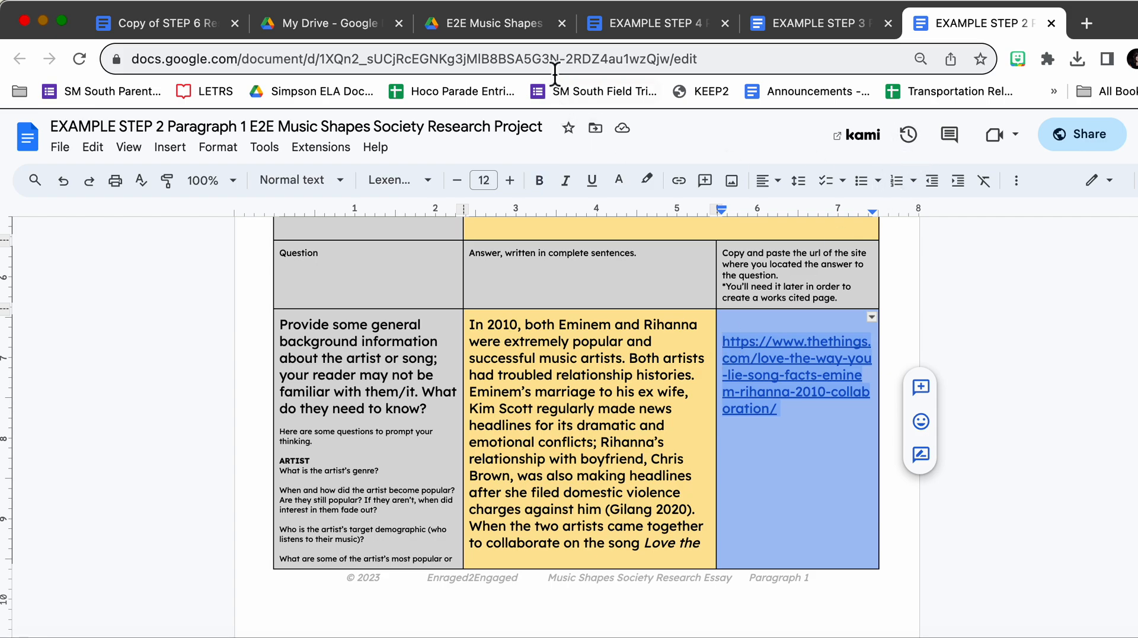
- Replace the "PASTE URLS HERE" placeholder in the STEP 6 document with the copied thethings.com URL and add a new line below it
click(178, 23)
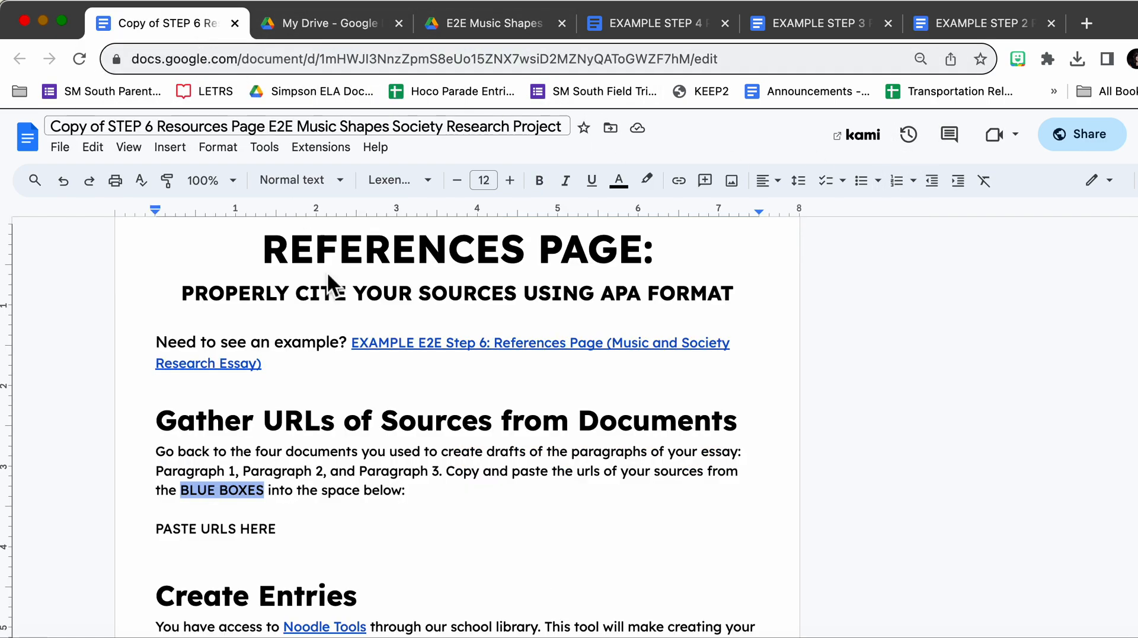
drag(158, 532, 287, 534)
key(super+v)
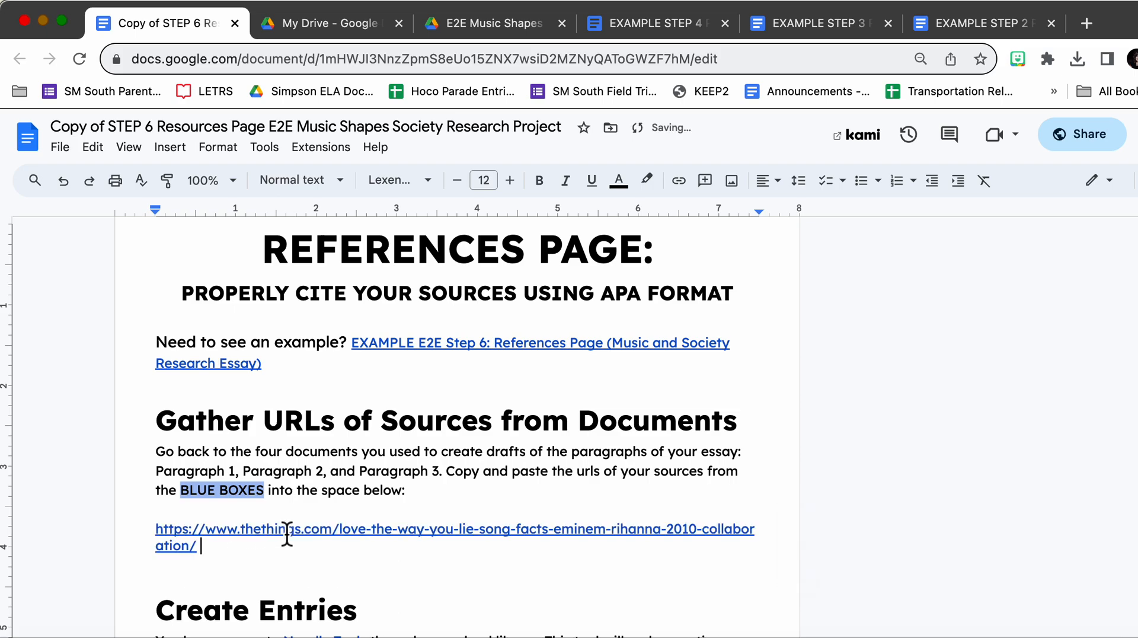
key(Return)
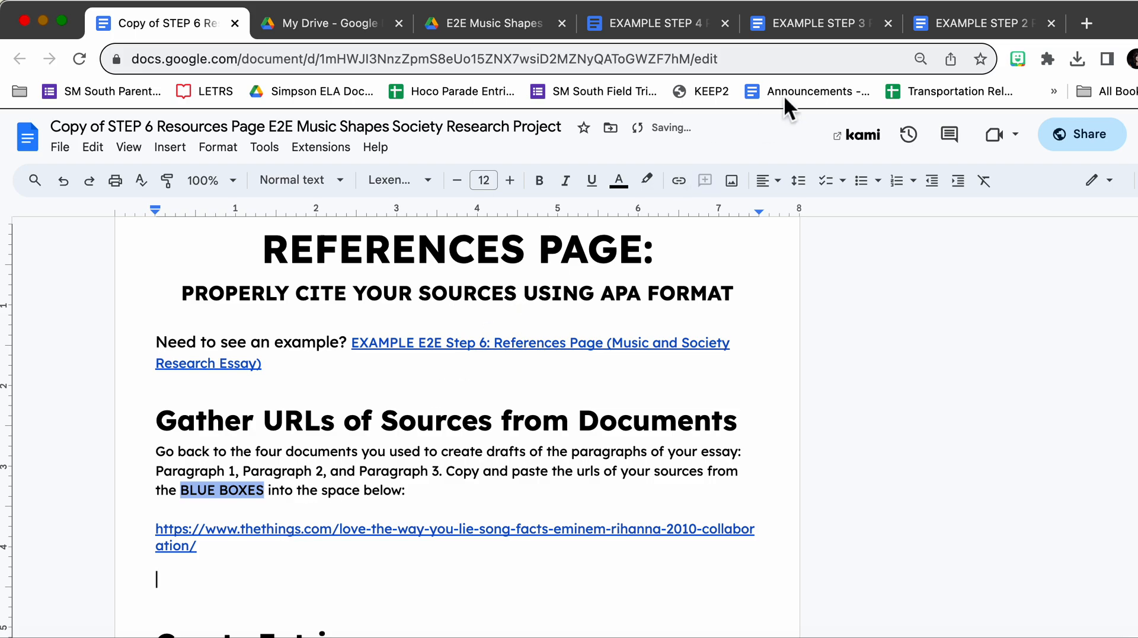
- Copy the about-face.org URL from the first blue box of the Paragraph 2 example into the STEP 6 document's URL list
click(792, 22)
scroll(742, 510, down, 10)
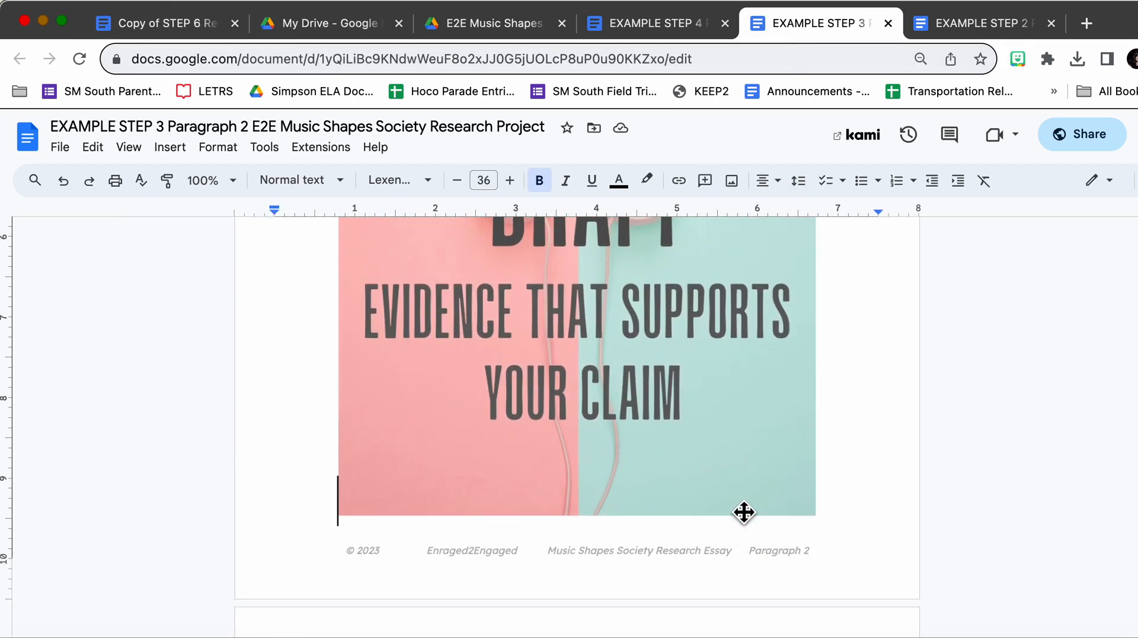
scroll(741, 510, down, 15)
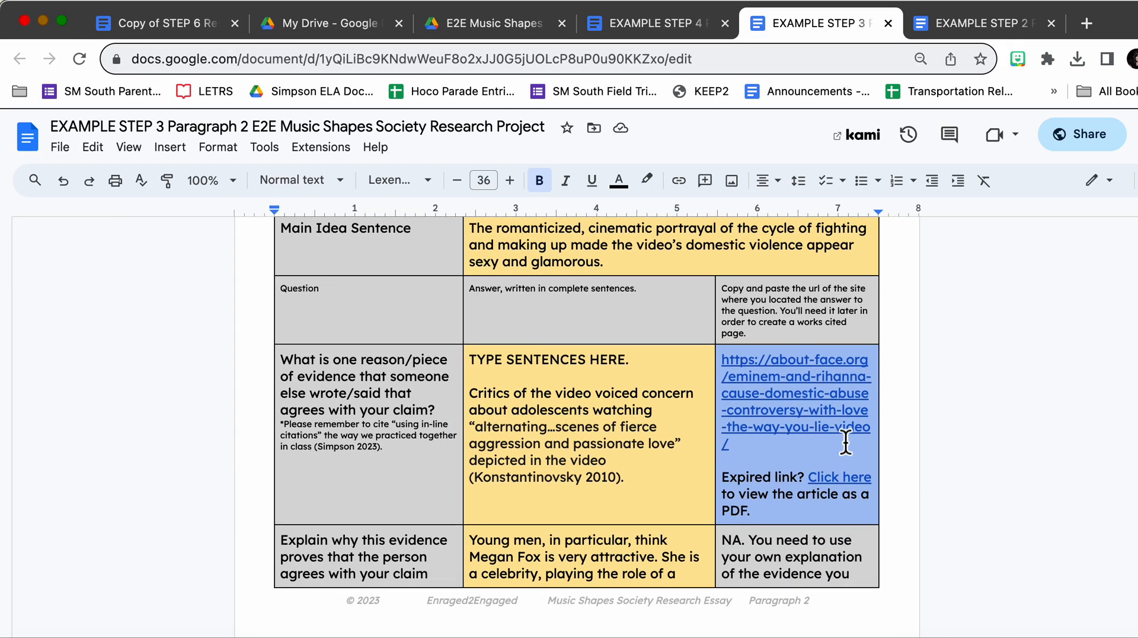
scroll(782, 398, down, 4)
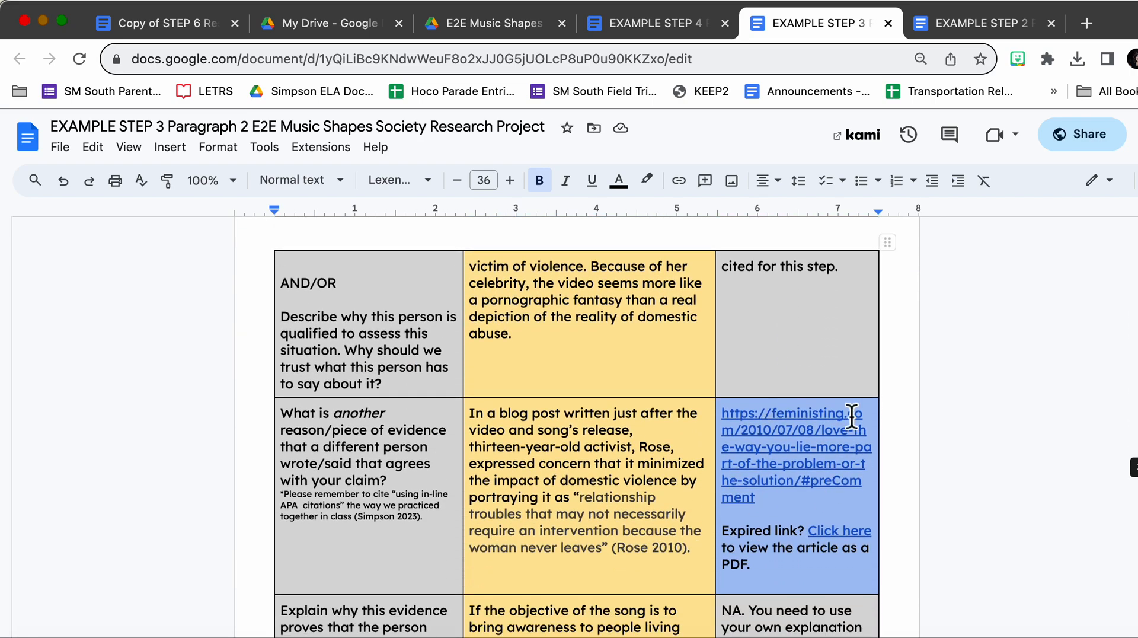
scroll(801, 486, up, 3)
scroll(801, 486, up, 3)
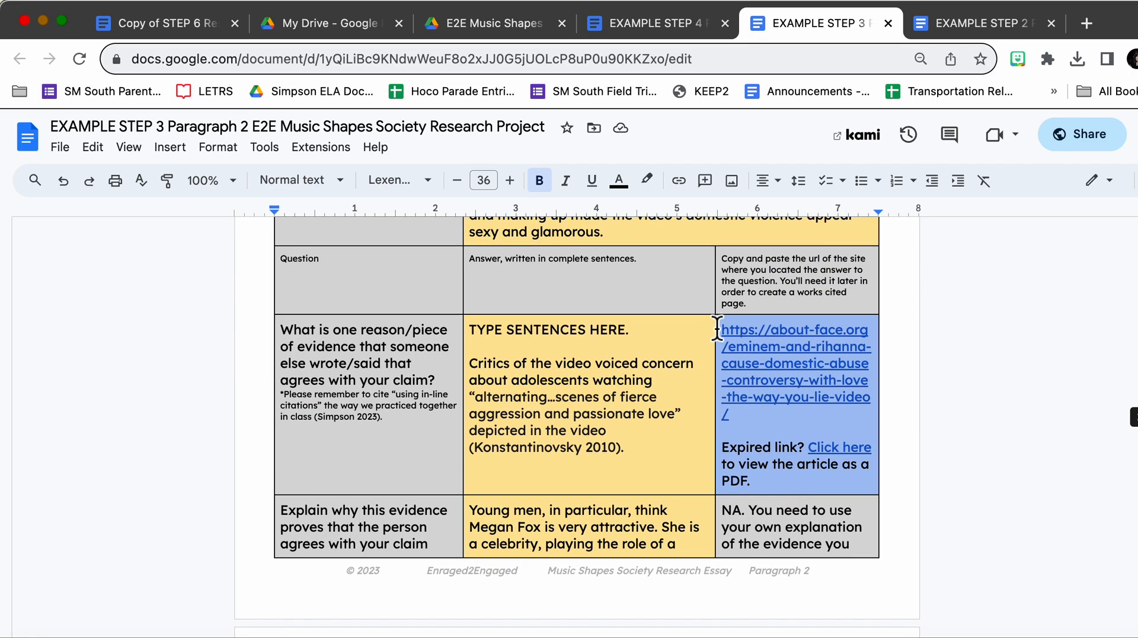
click(754, 372)
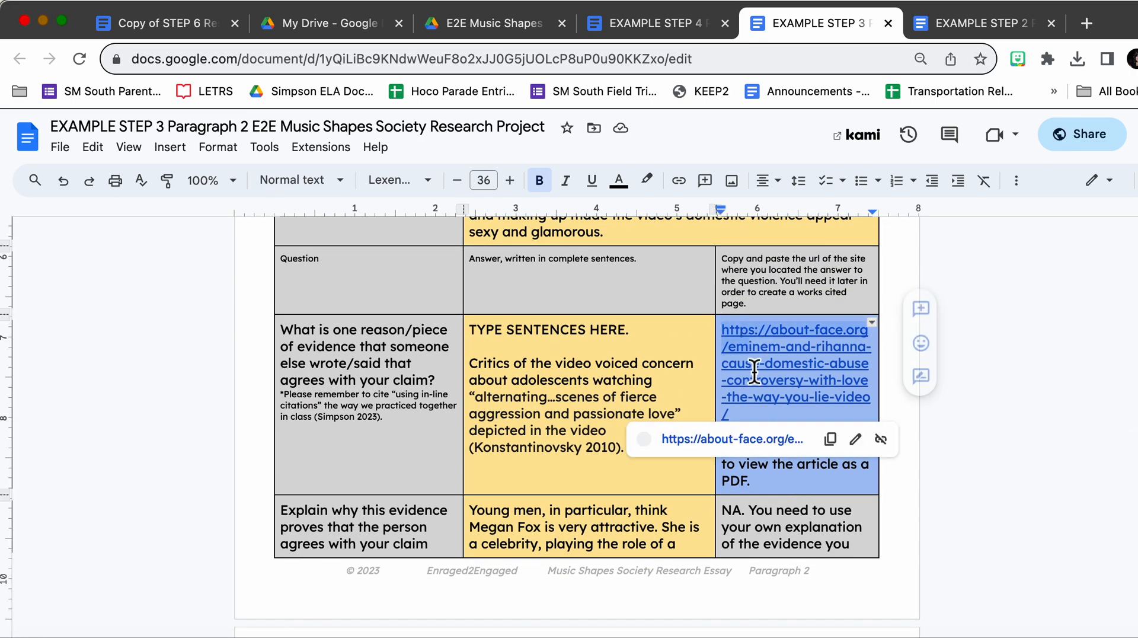
click(752, 421)
click(138, 23)
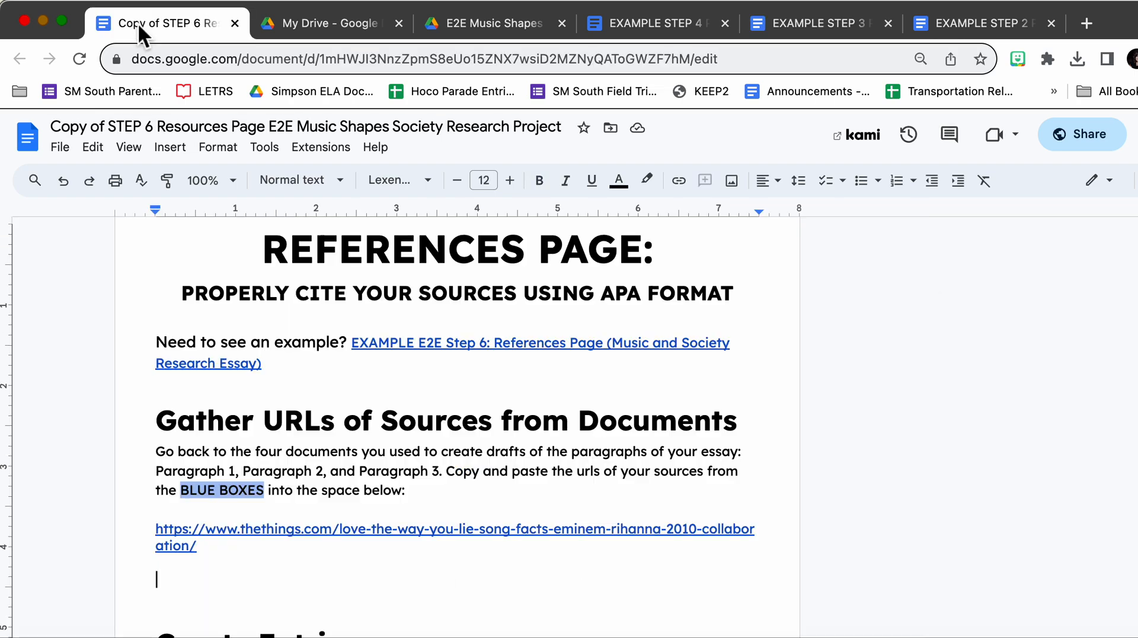
text(https://about-face.org/eminem-and-rihanna-cause-domestic-abuse-controversy-with-love-the-way-you-lie-video/)
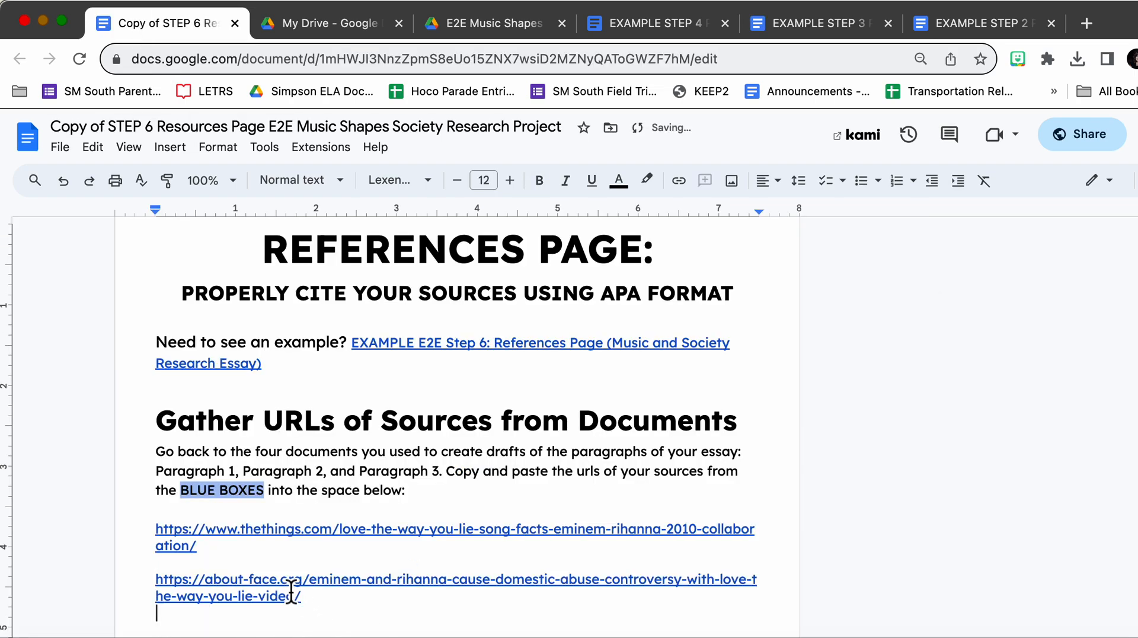
- Copy the feministing.com URL from the second blue box of the Paragraph 2 example into the STEP 6 document's URL list
click(805, 24)
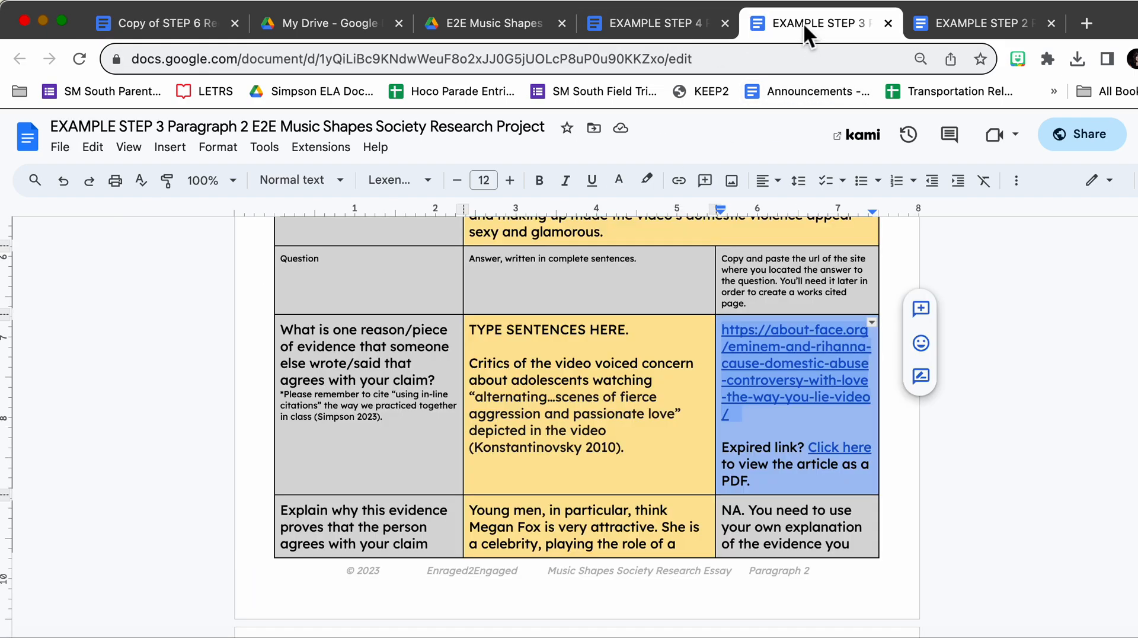
scroll(754, 510, down, 5)
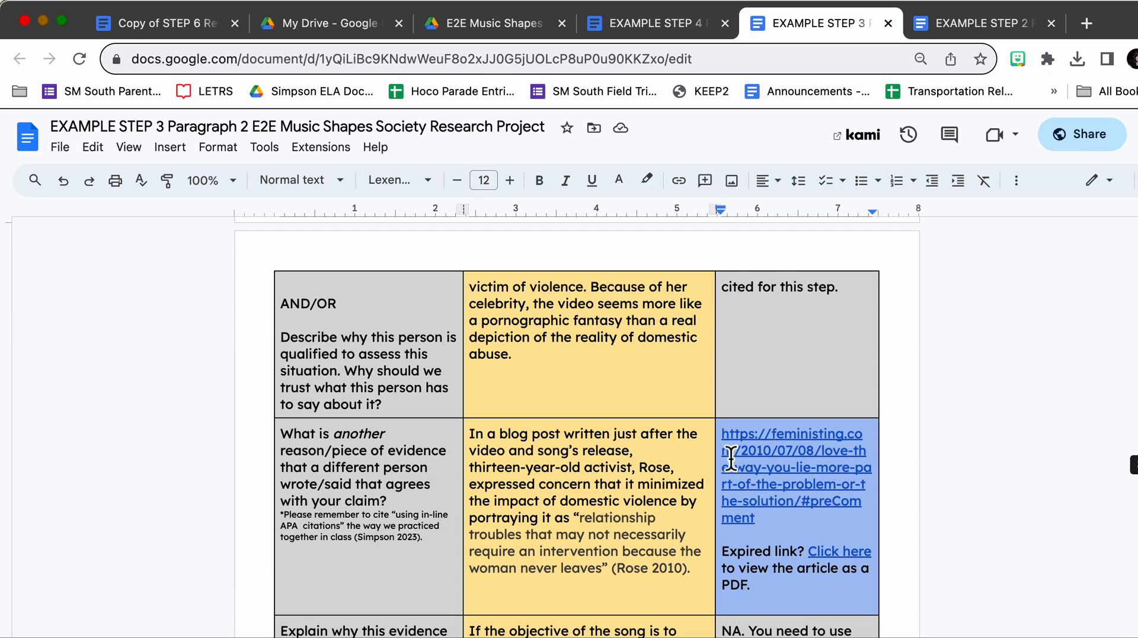
drag(722, 434, 785, 523)
key(super+c)
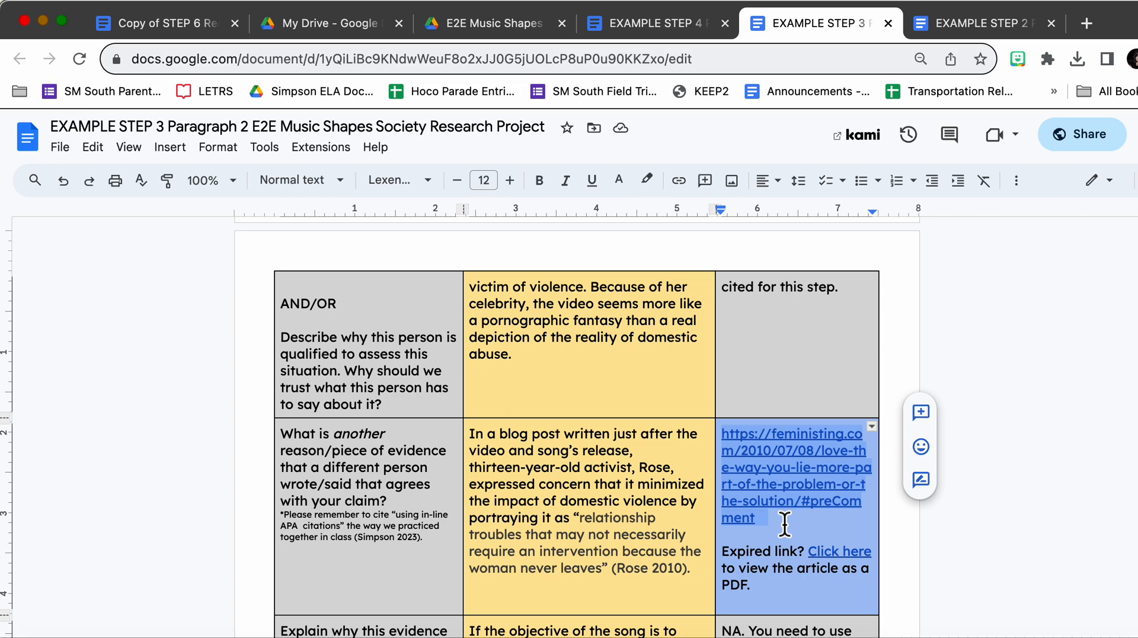
click(210, 31)
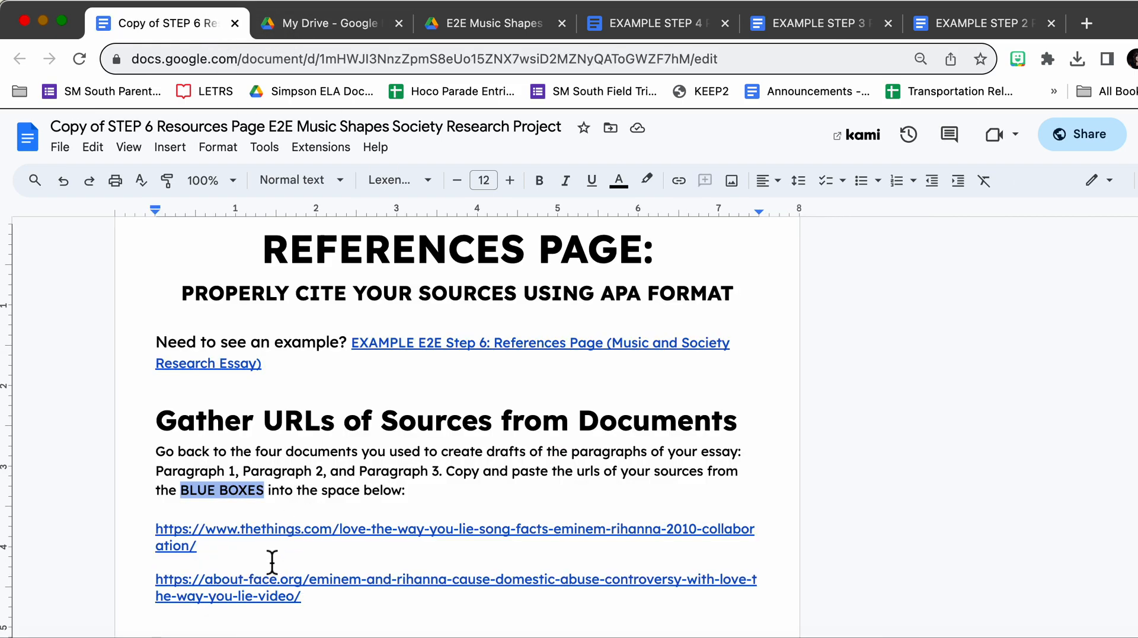
key(super+v)
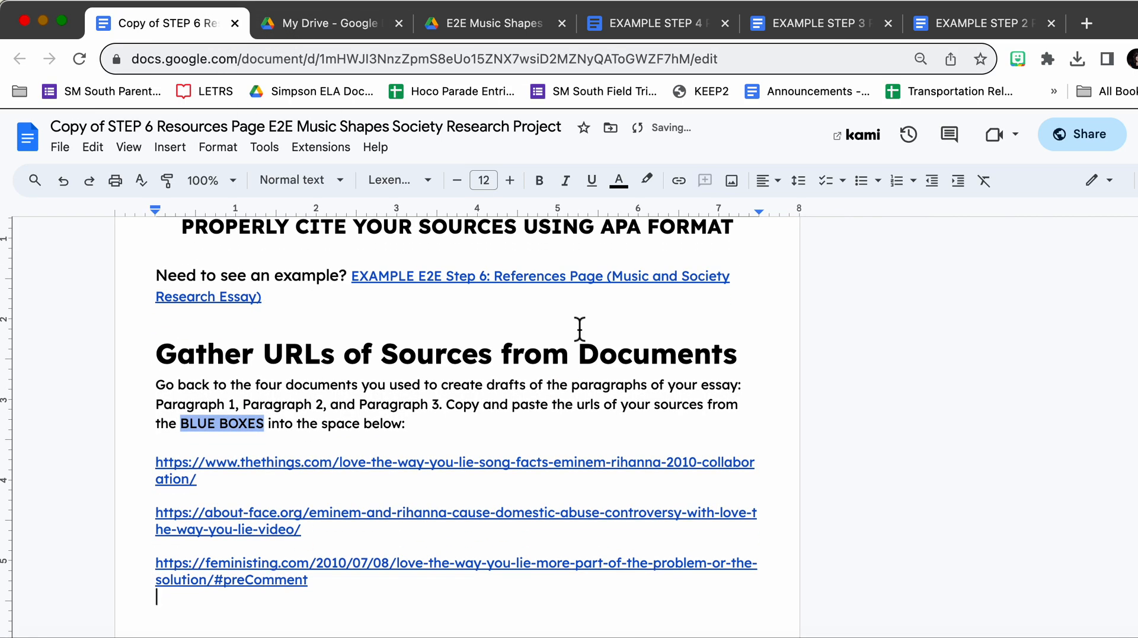
- Copy the mtv.com source URL from the first blue box in the EXAMPLE STEP 4 Paragraph 3 document
click(638, 22)
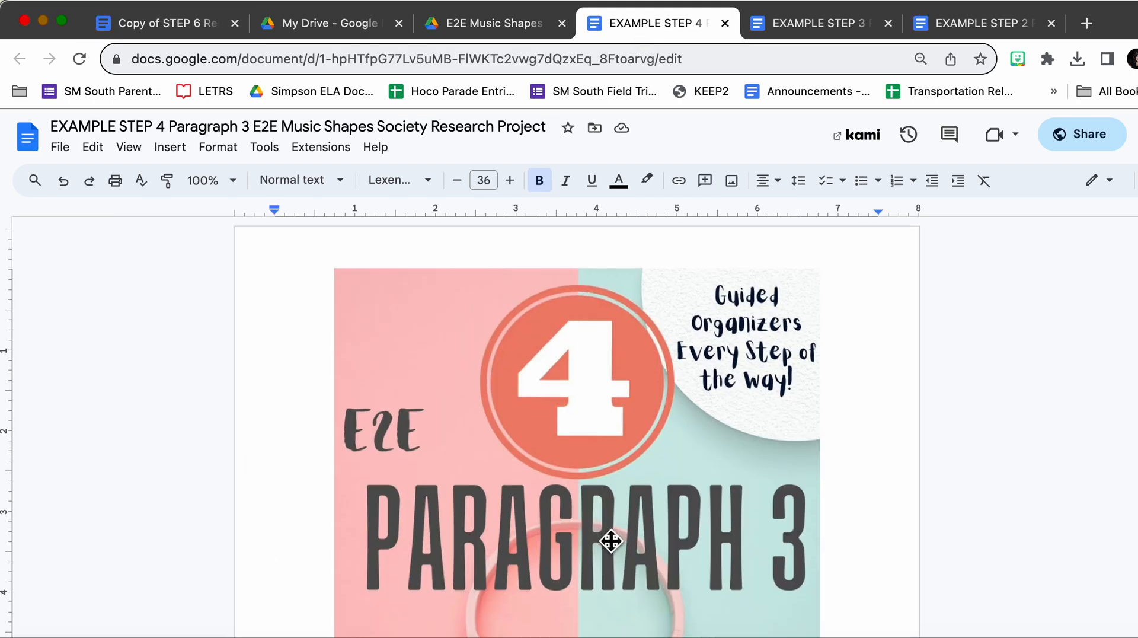
scroll(610, 540, down, 20)
scroll(611, 536, down, 3)
scroll(859, 308, down, 7)
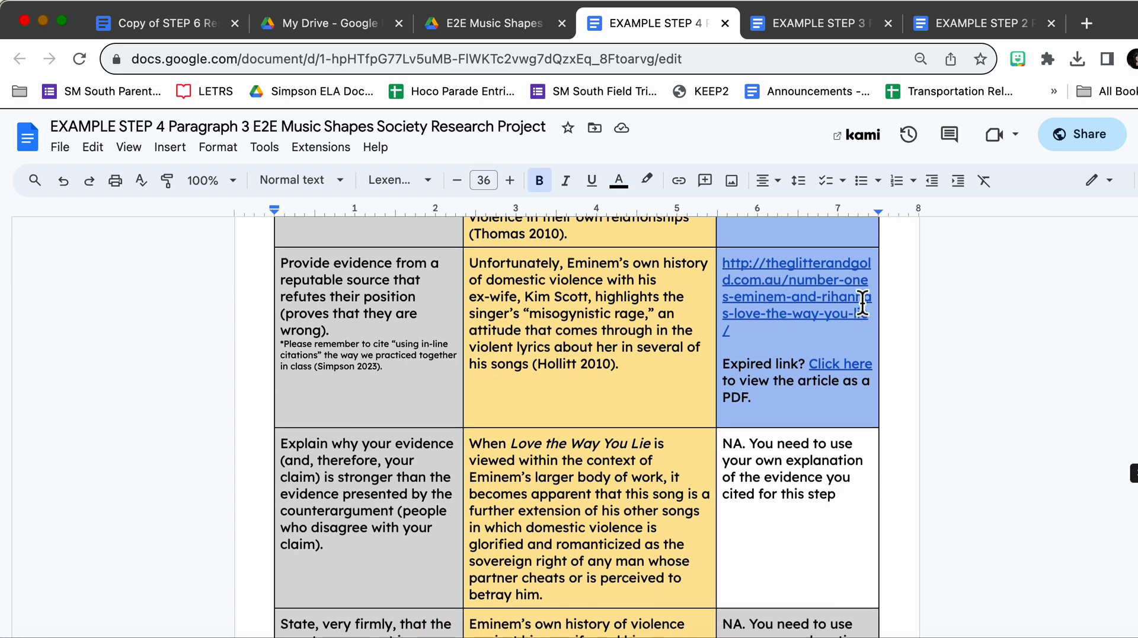
scroll(862, 301, up, 7)
scroll(741, 342, down, 1)
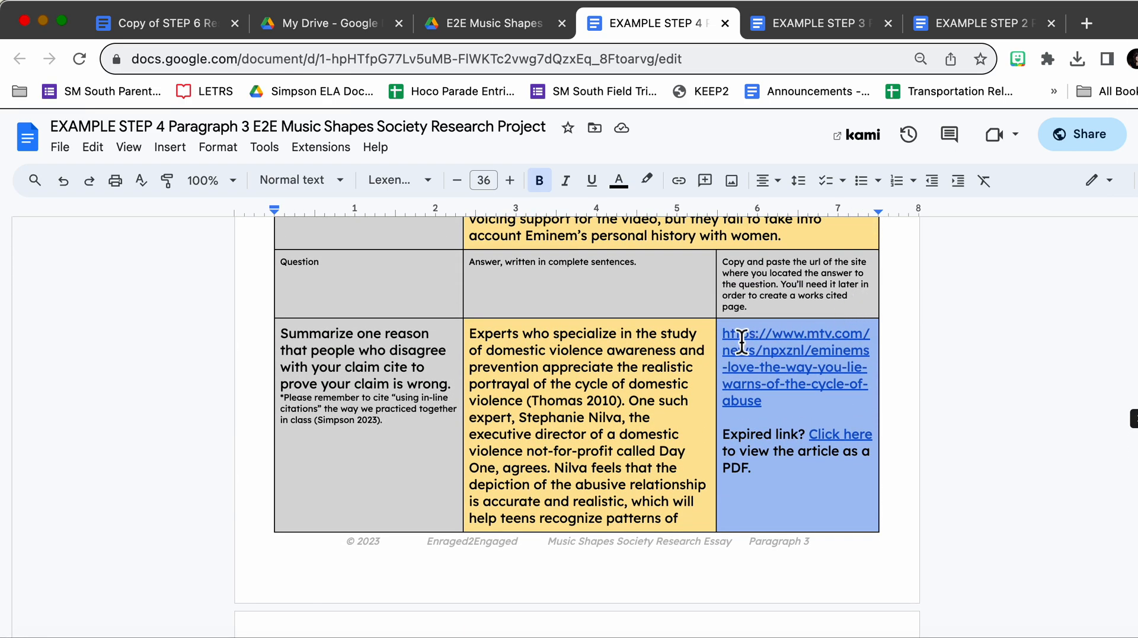
drag(723, 335, 774, 409)
key(ctrl+c)
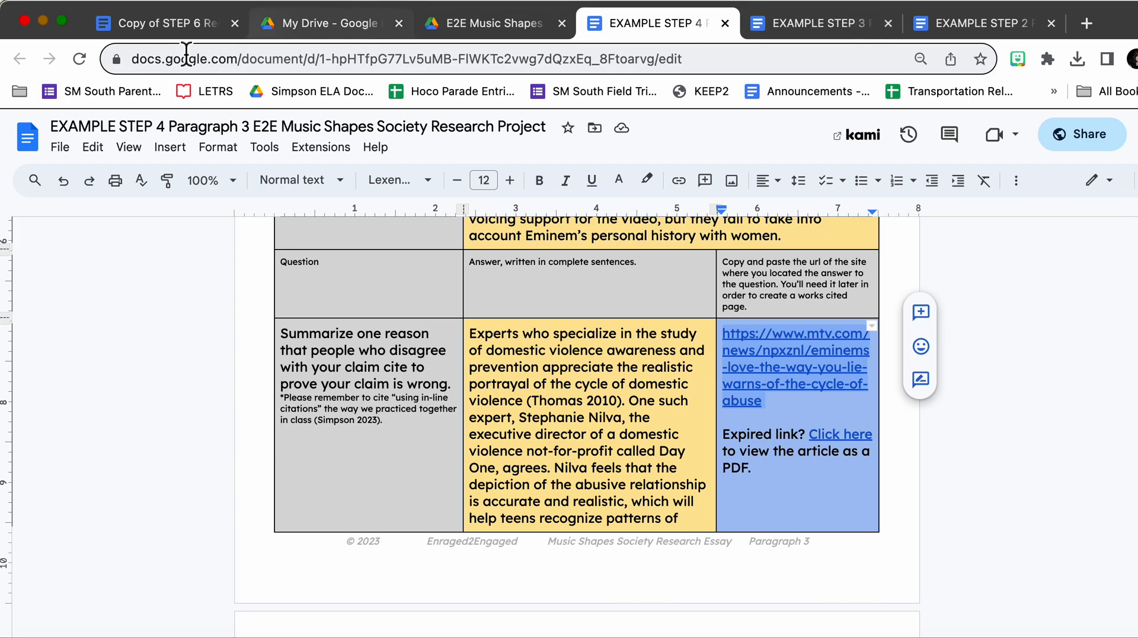
- Paste the mtv.com URL below the feministing.com link in the STEP 6 document and add blank lines after it
click(173, 27)
click(330, 572)
key(Return)
key(Return)
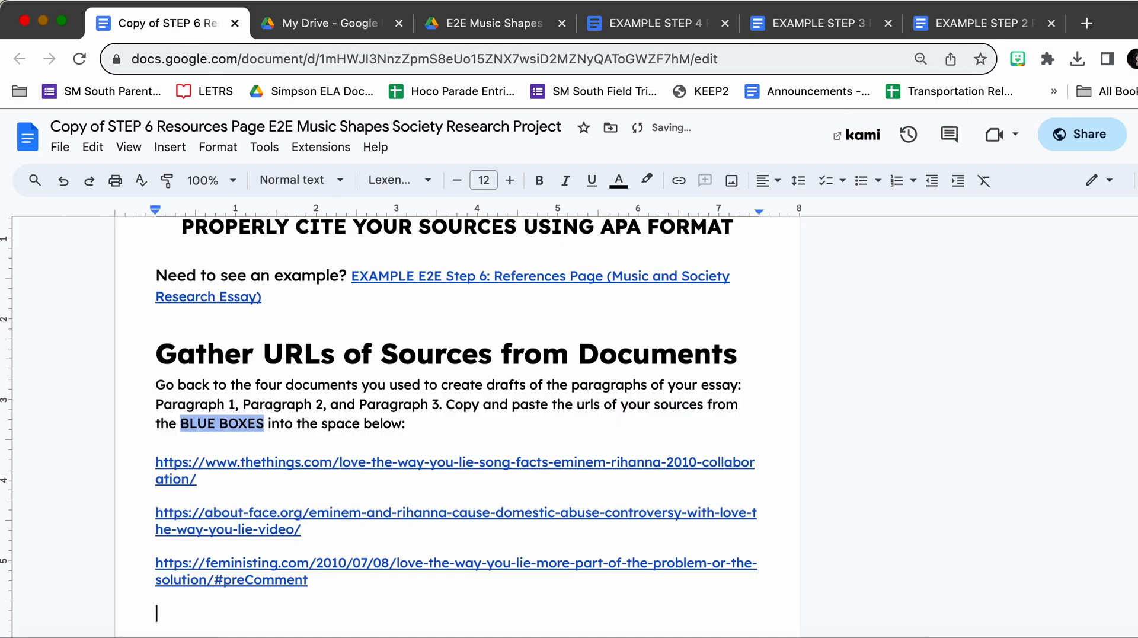
key(ctrl+v)
key(Return)
key(Return)
- Copy the theglitterandgold.com.au URL from the blue box beside the refuting evidence in the Paragraph 3 example
click(674, 23)
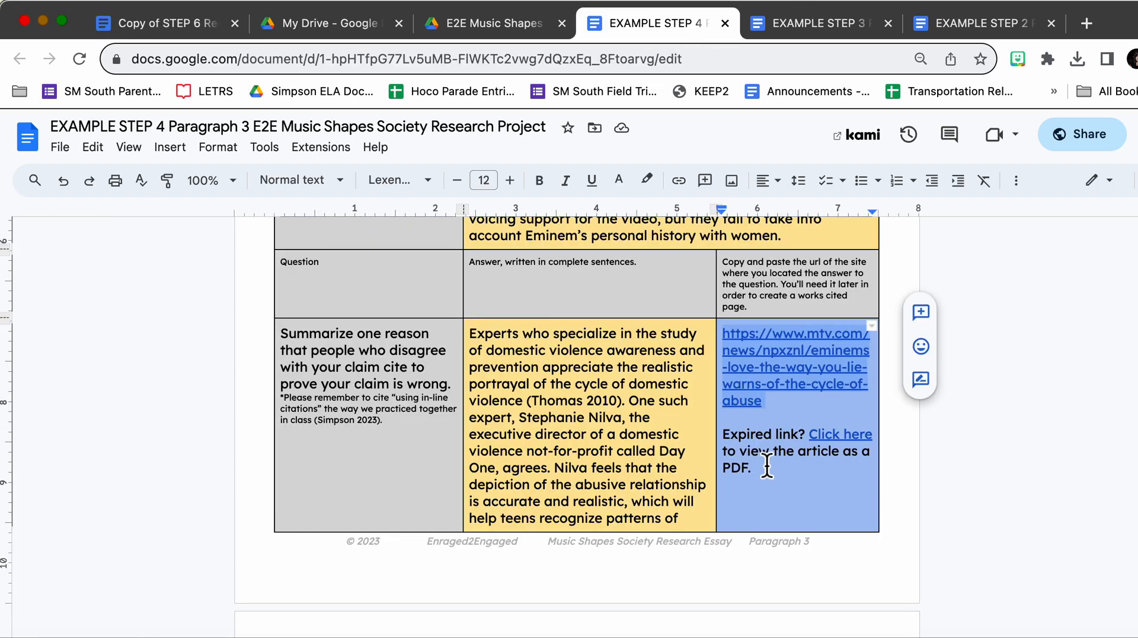
scroll(767, 465, down, 5)
scroll(767, 466, down, 1)
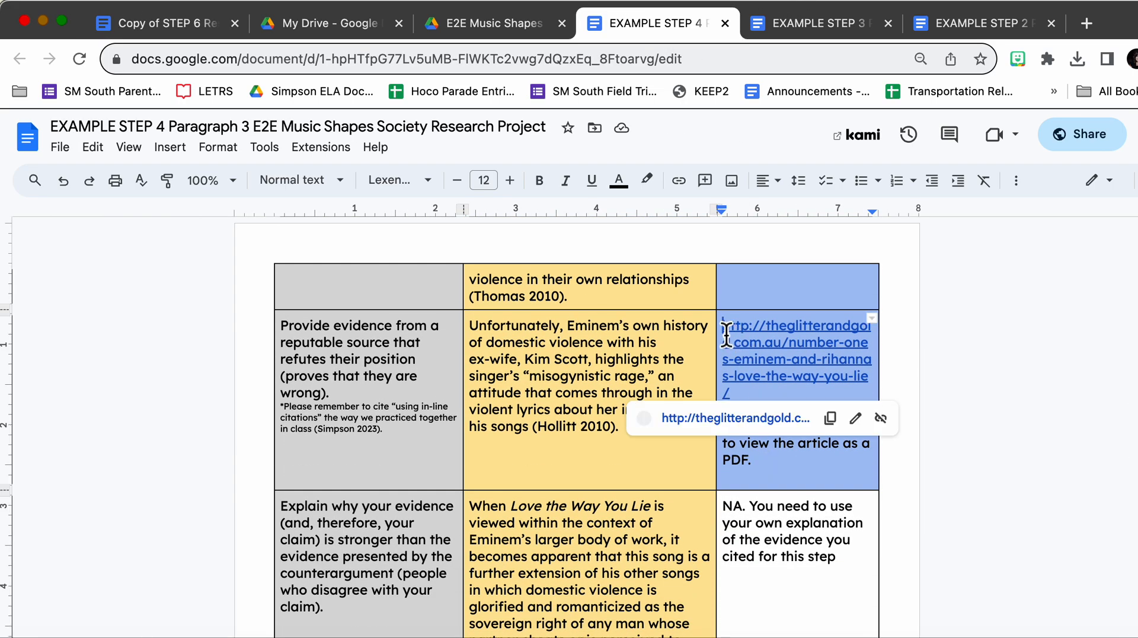
drag(722, 324, 750, 405)
key(super+c)
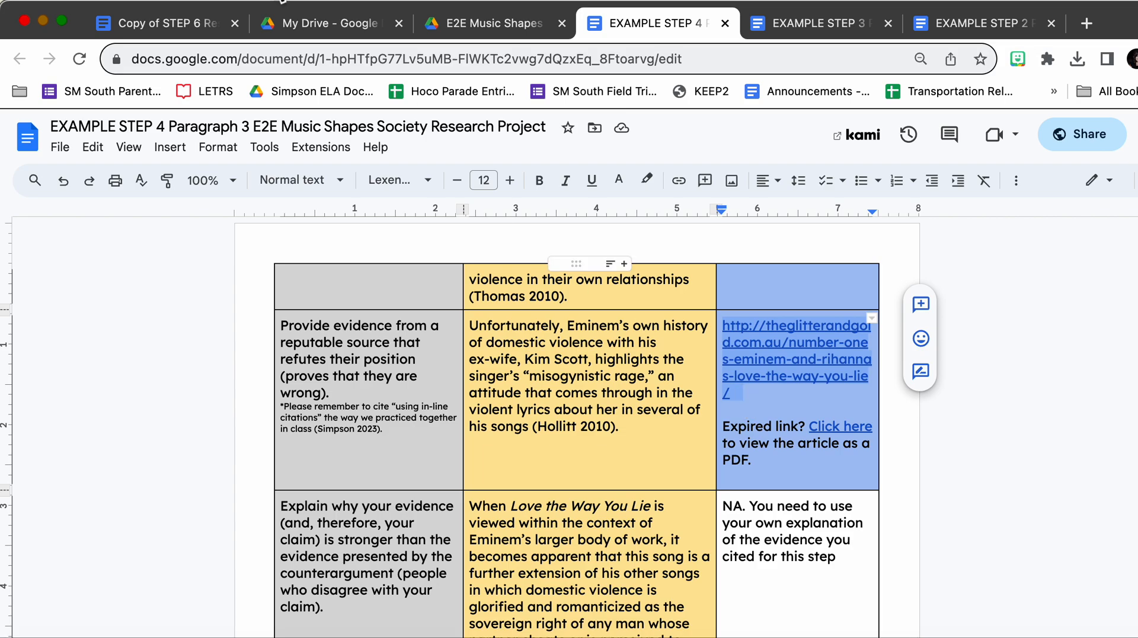
- Paste the theglitterandgold.com.au URL below the mtv.com link in the STEP 6 document's URL list
click(184, 23)
key(super+v)
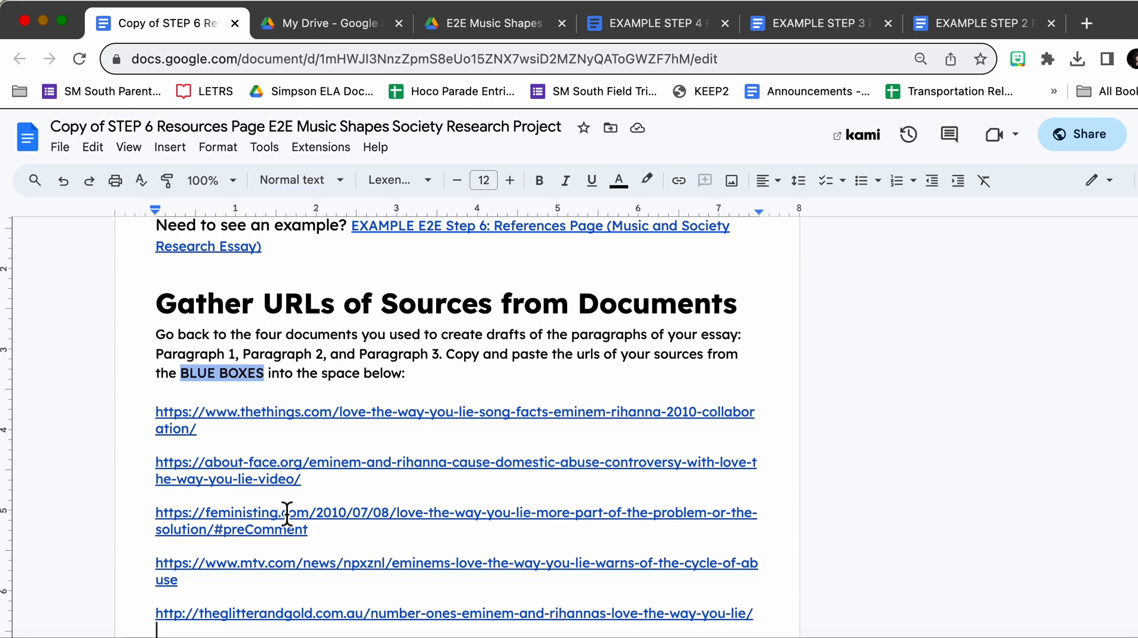
scroll(287, 514, down, 5)
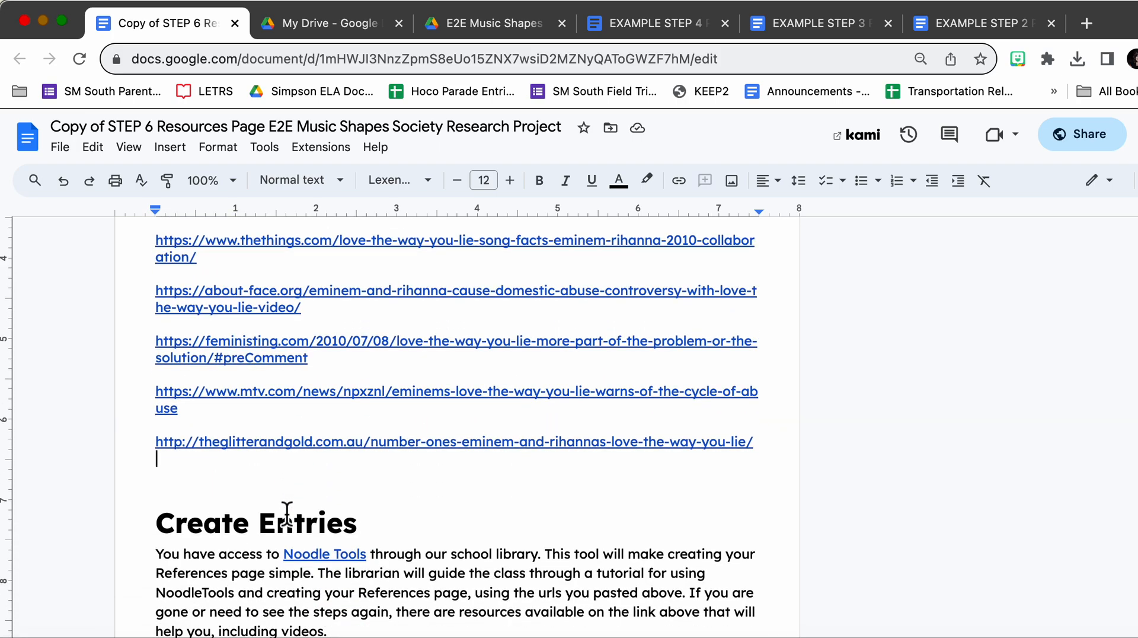
scroll(287, 514, up, 1)
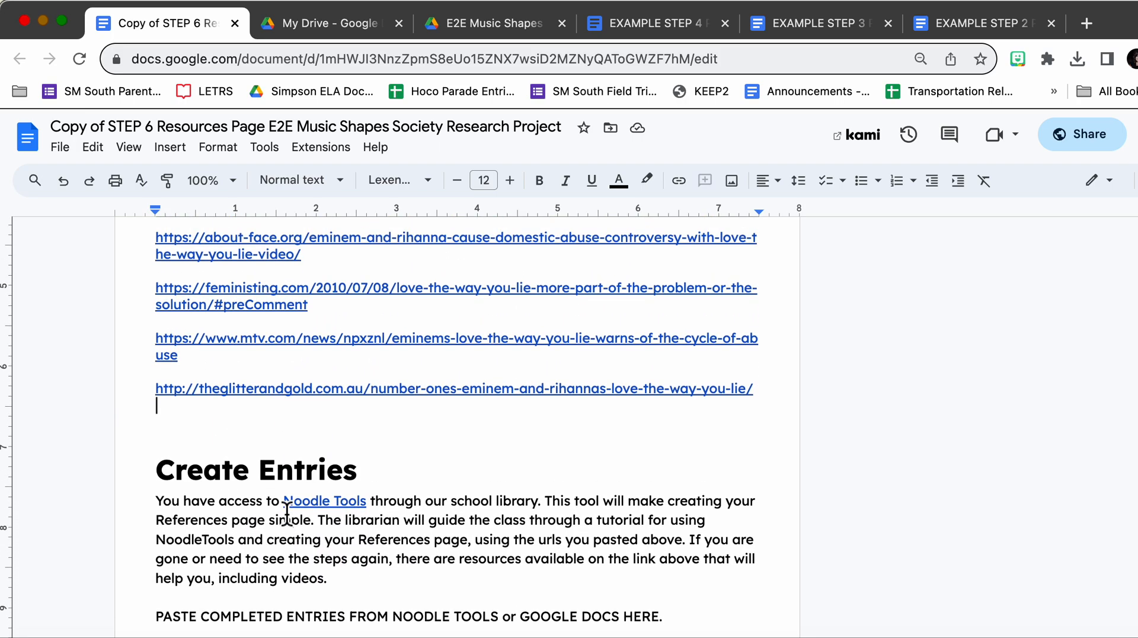
- Open the document's citation tool and set the citation style to APA (7th ed.)
click(274, 153)
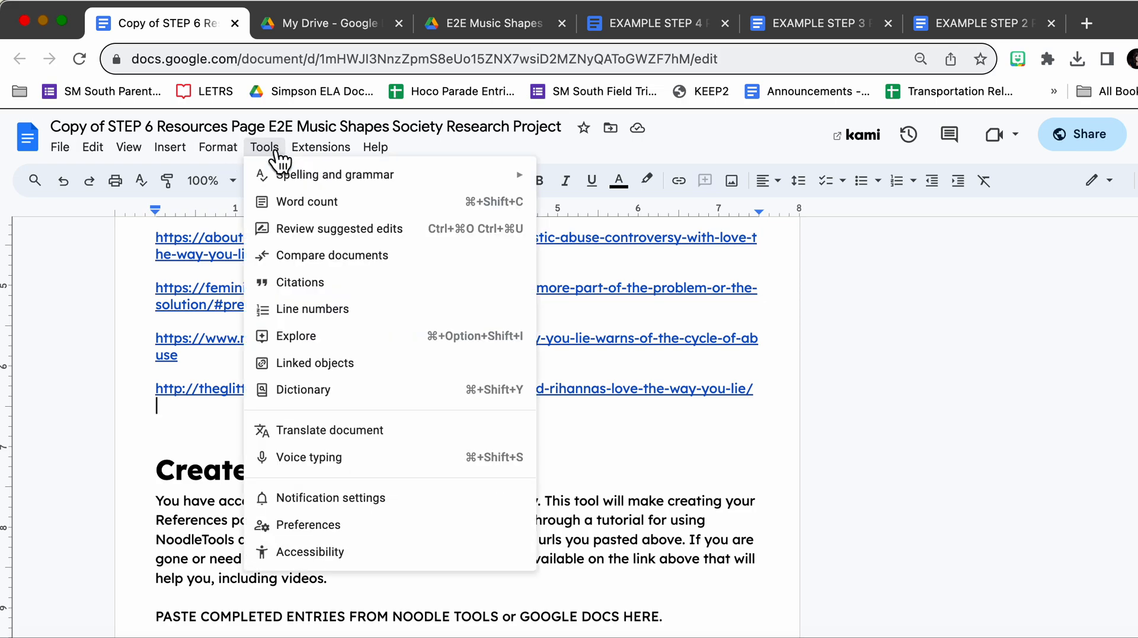
click(302, 283)
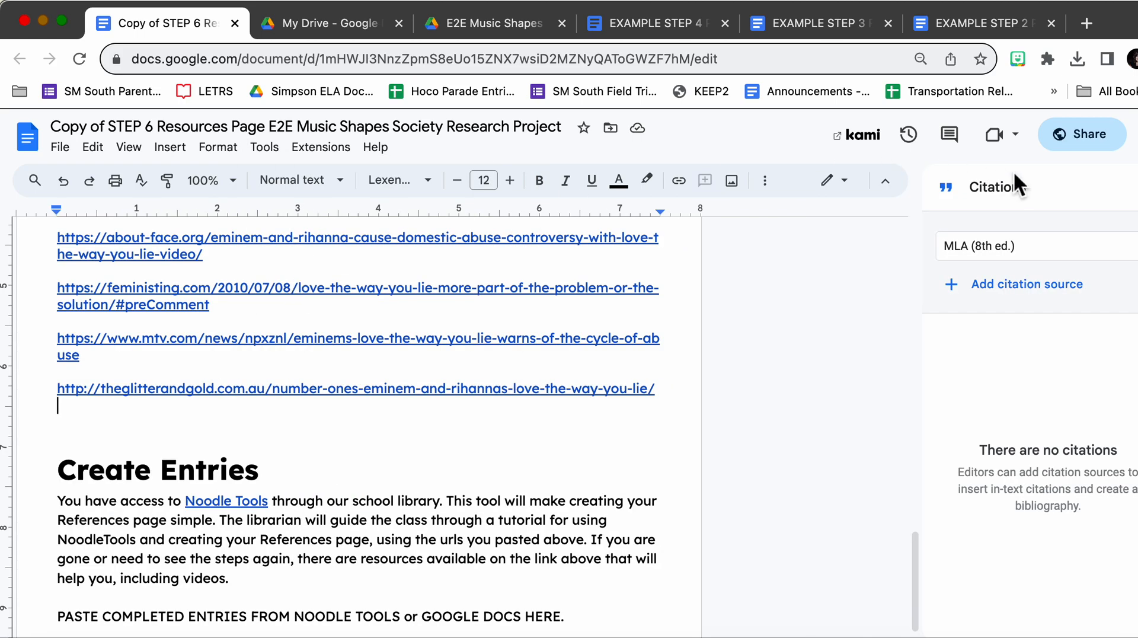
click(1012, 249)
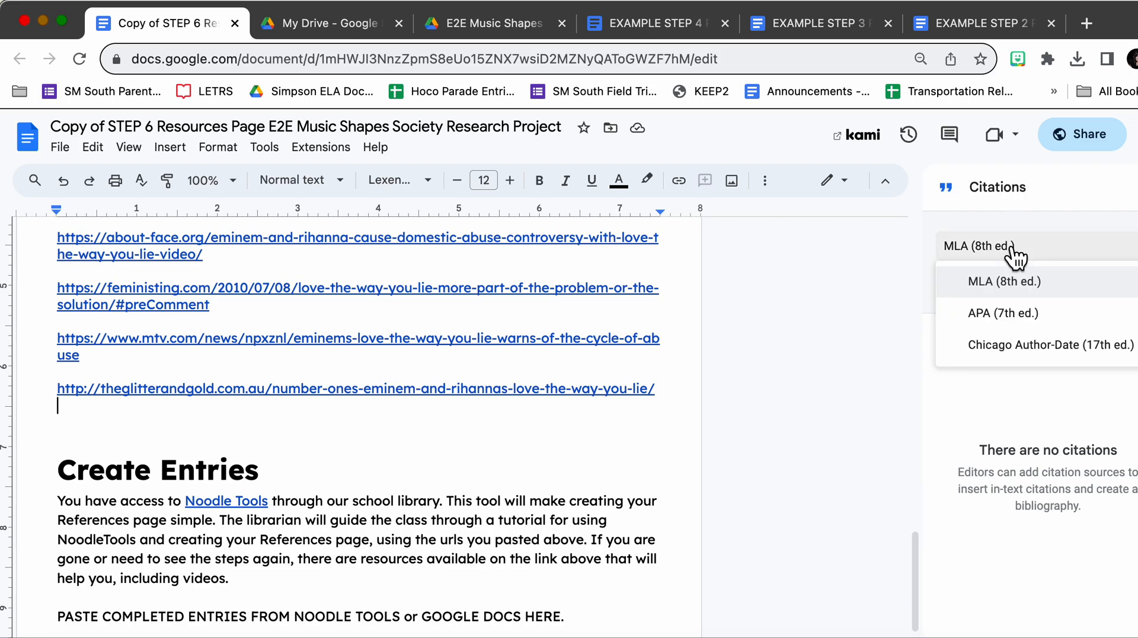
click(1002, 313)
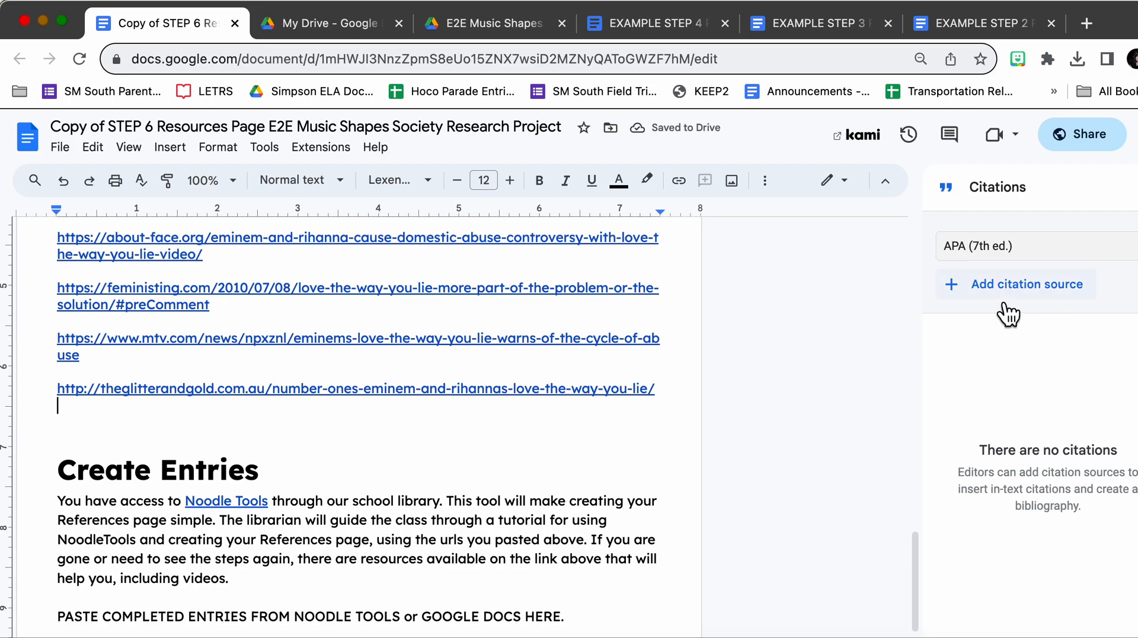
- Start a new citation source with Website as the source type
click(993, 283)
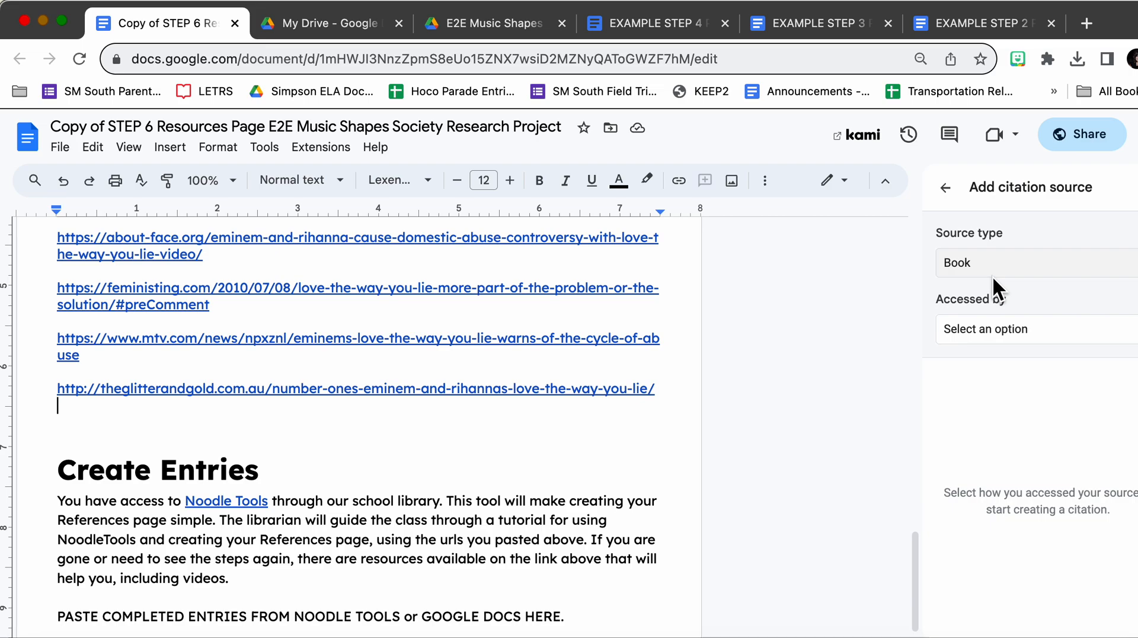
click(991, 272)
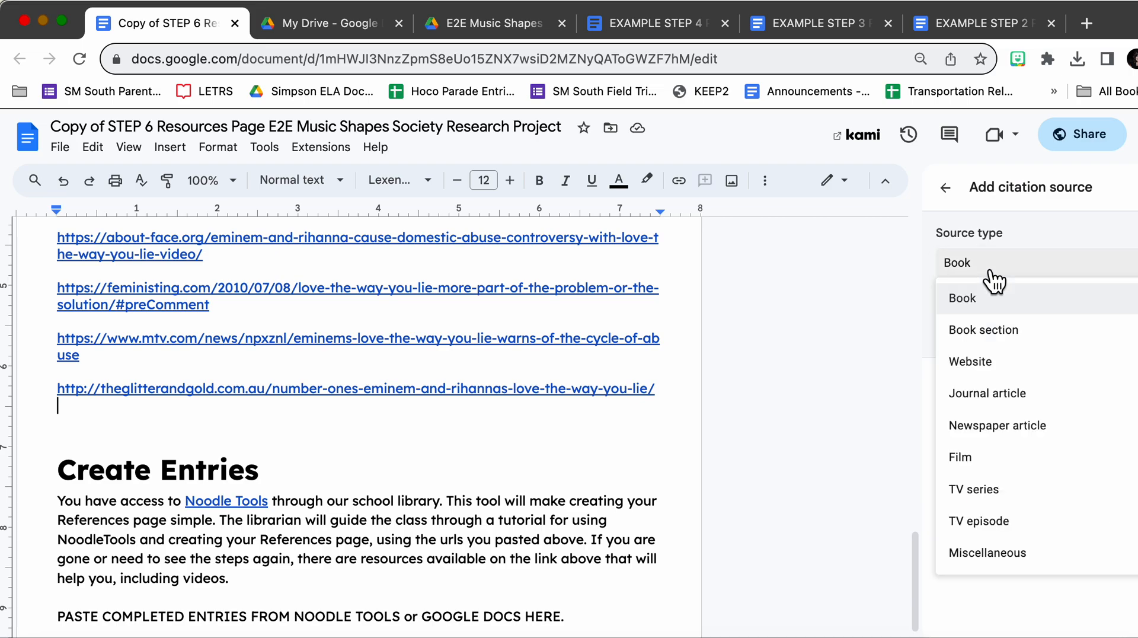
click(984, 360)
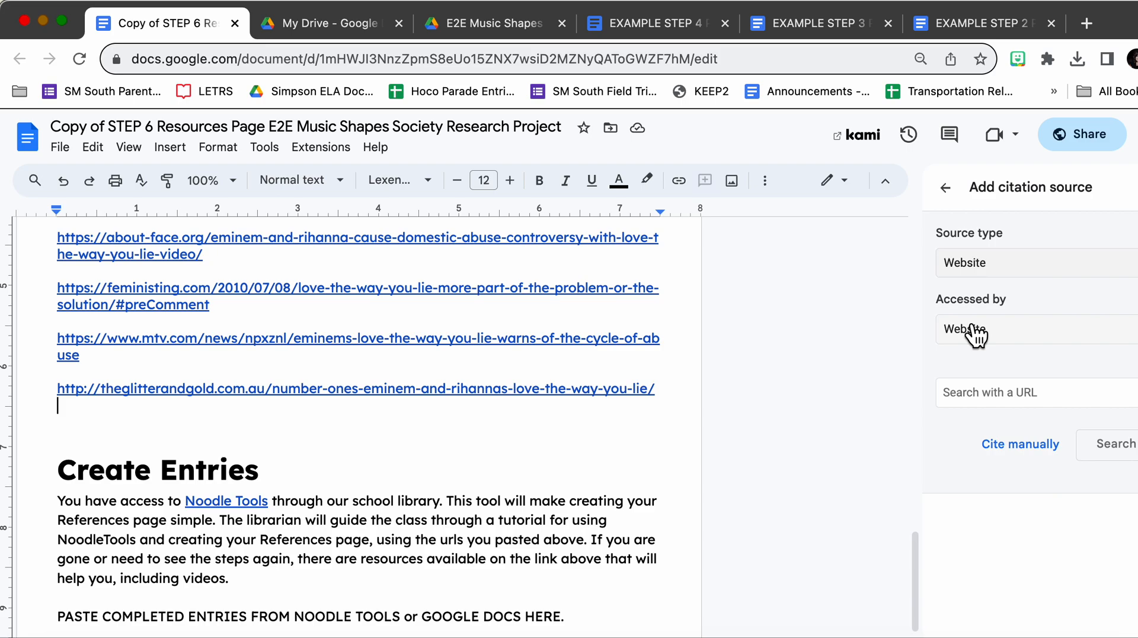
- Copy the thethings.com URL from the STEP 6 document's list and search for its citation details with that URL
scroll(508, 438, up, 1)
scroll(509, 439, up, 5)
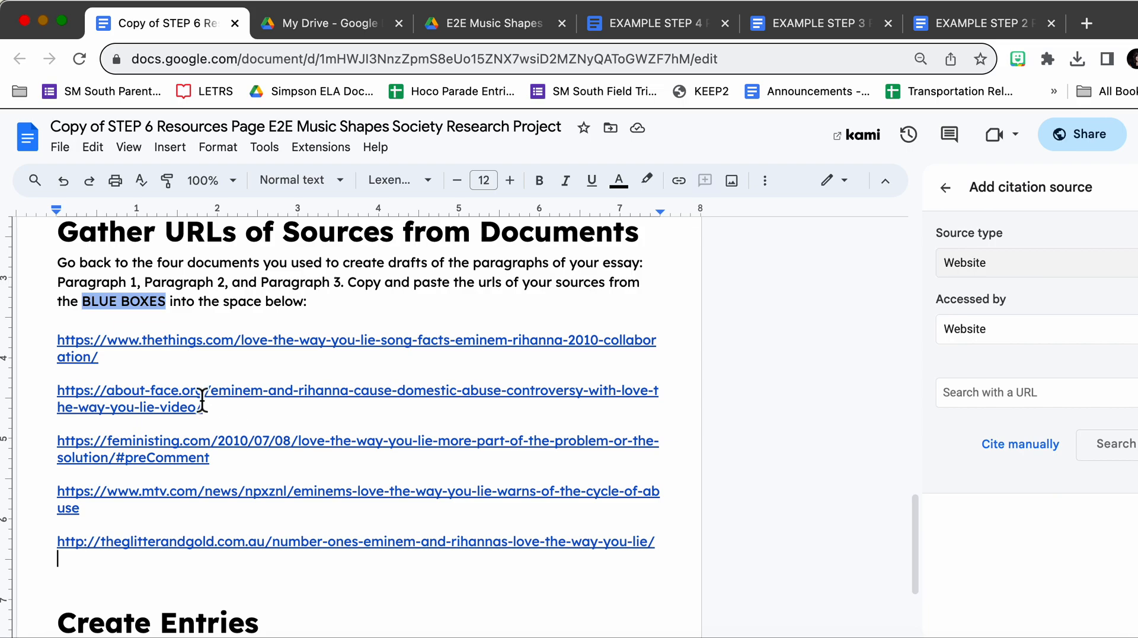
click(61, 347)
drag(61, 347, 94, 358)
key(super+c)
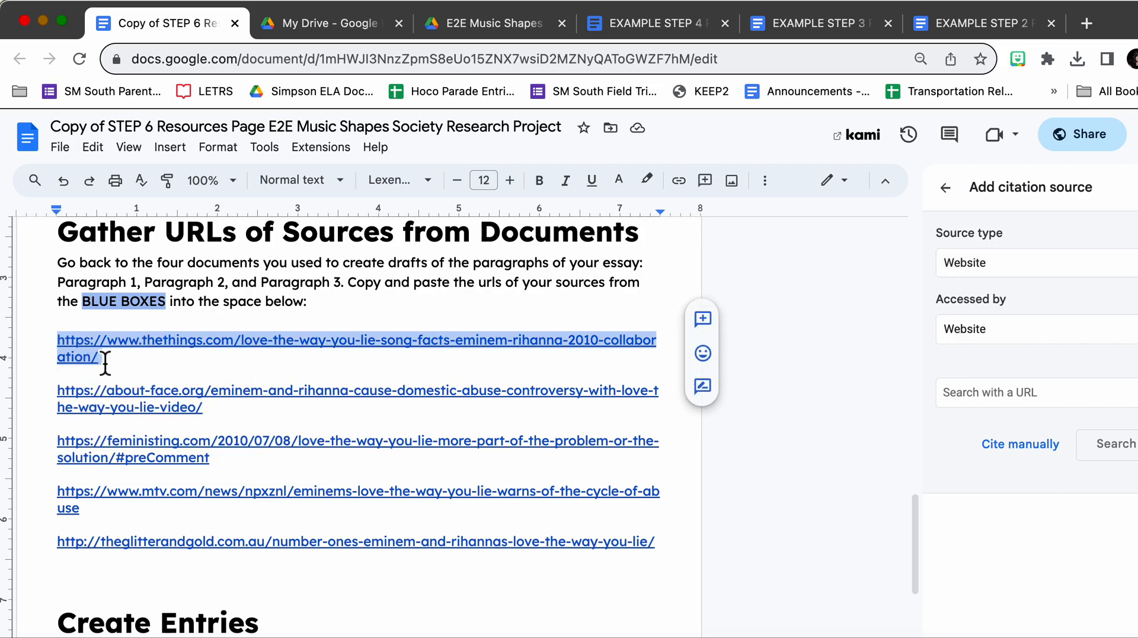
click(967, 393)
key(super+v)
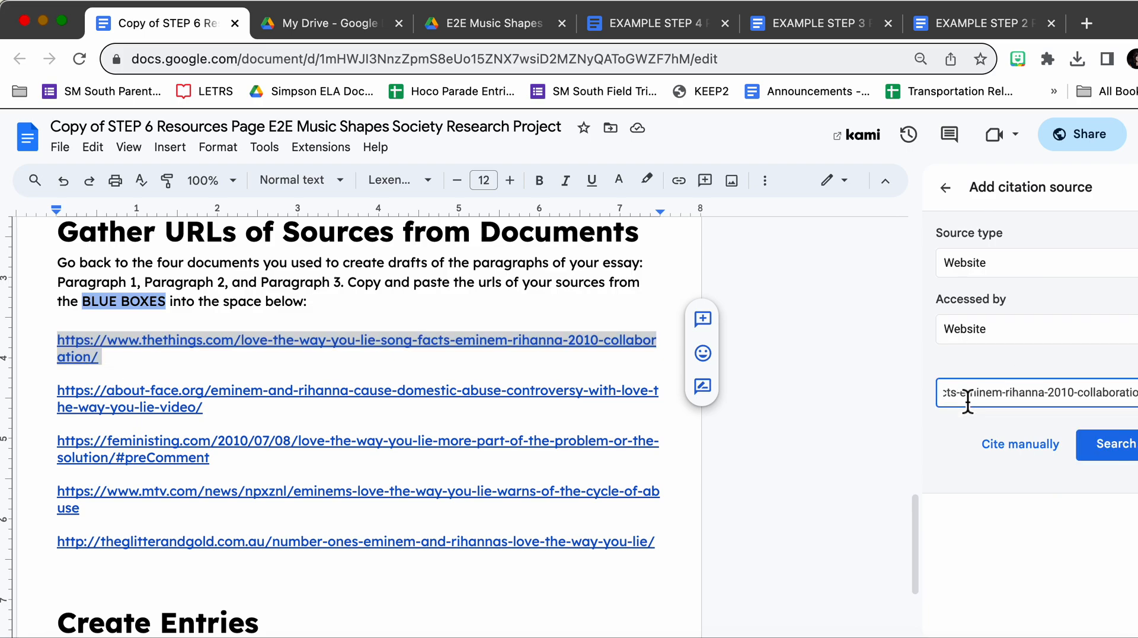
click(1124, 451)
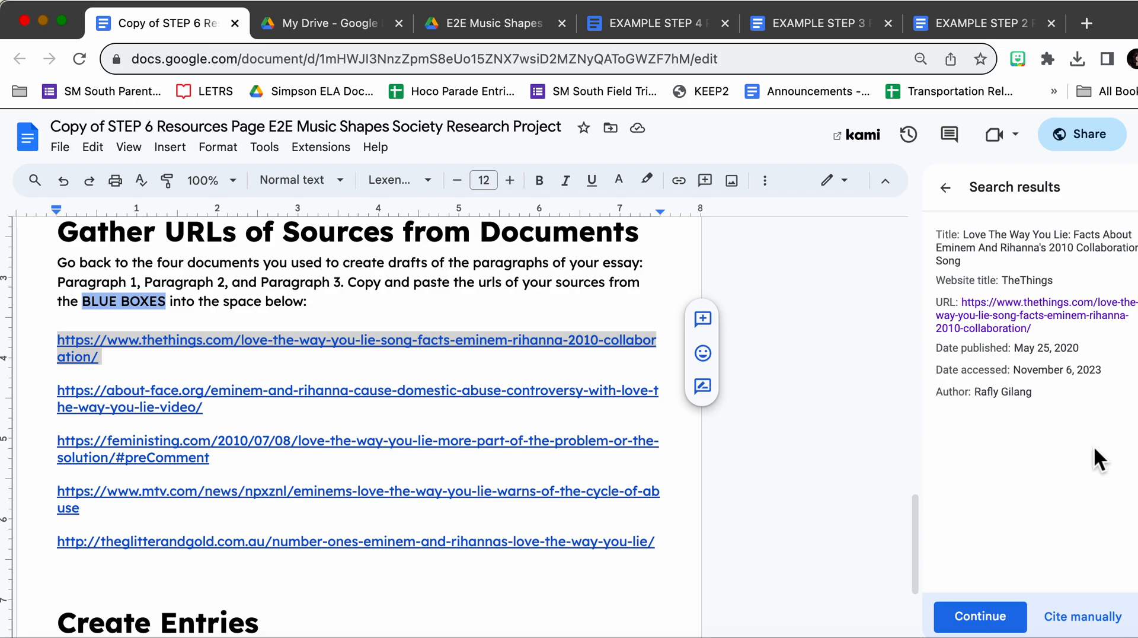
- Check the found citation details against the TheThings article page and add the article as a citation source
click(1011, 320)
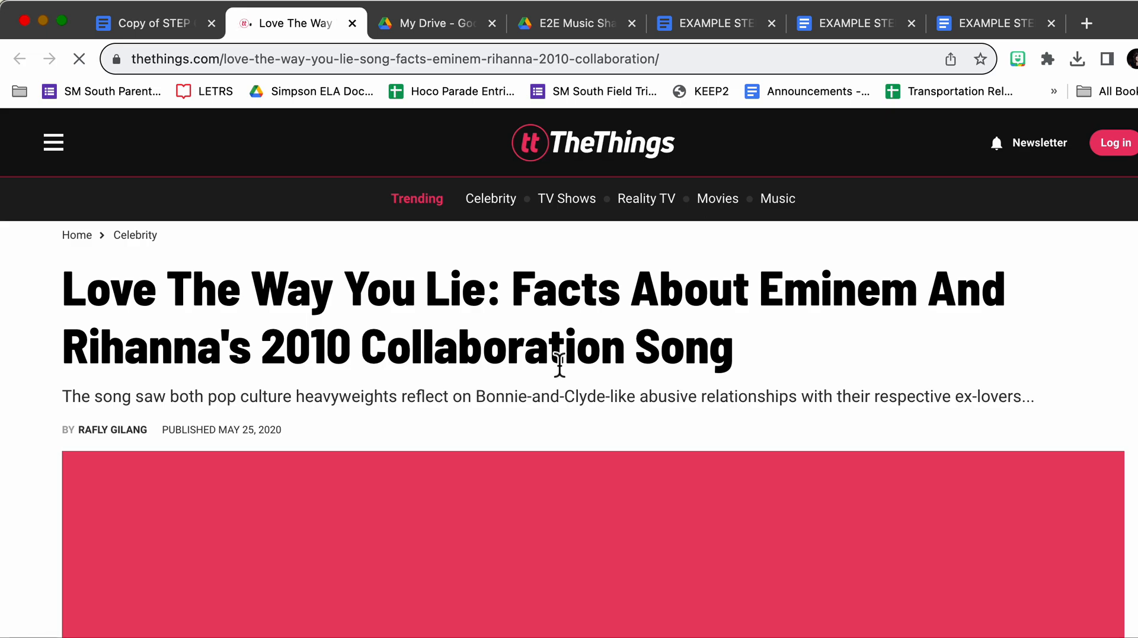
click(170, 29)
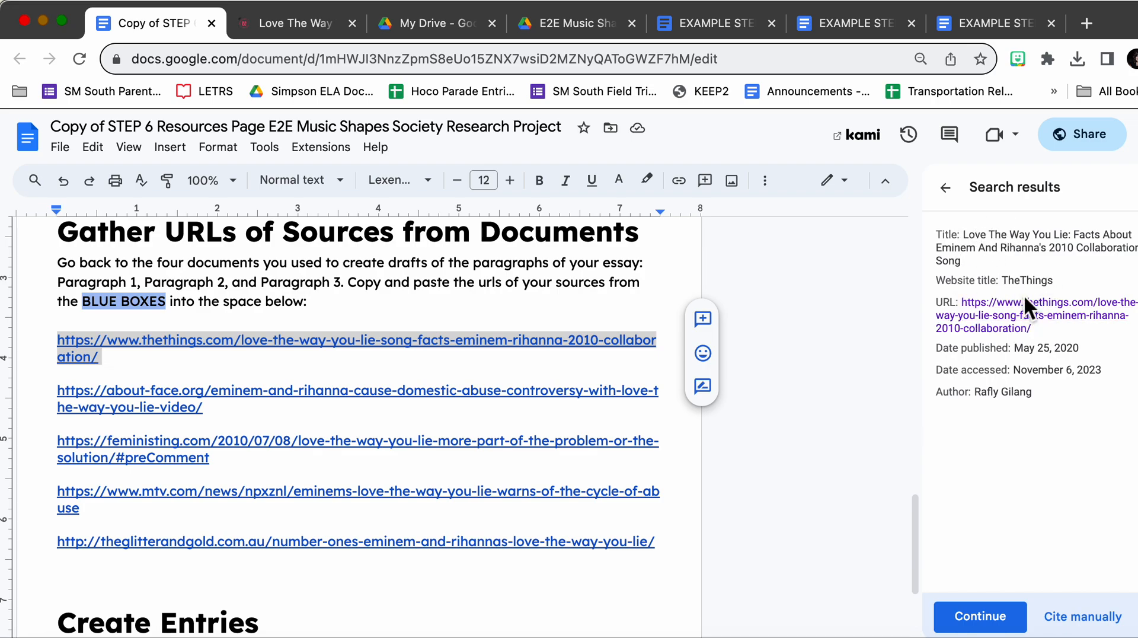
click(262, 25)
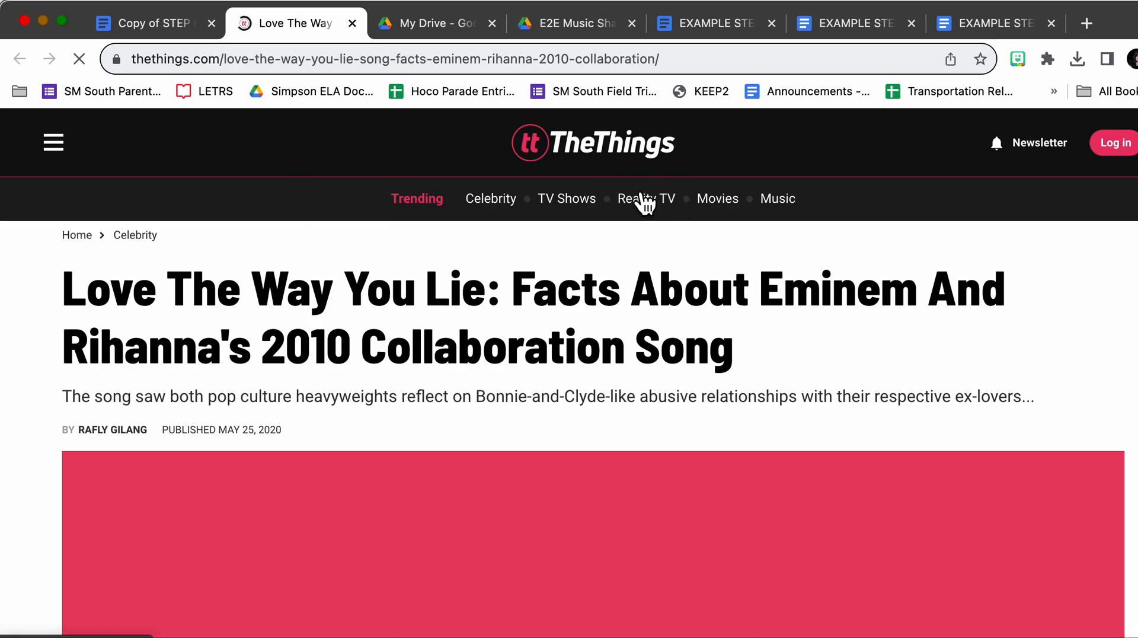
click(156, 23)
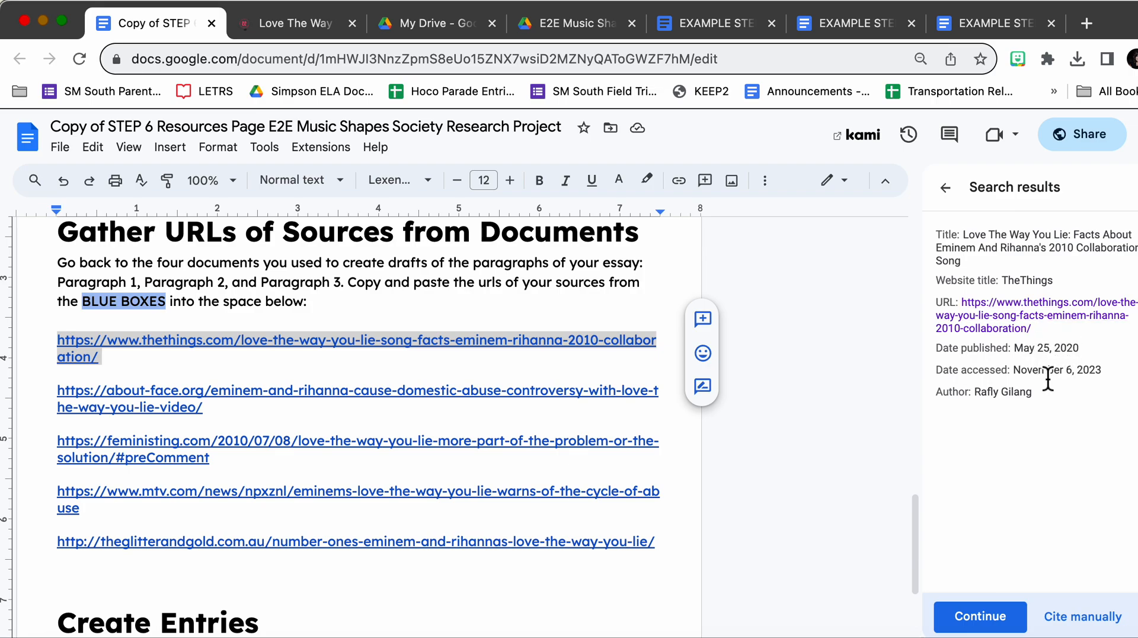
click(262, 27)
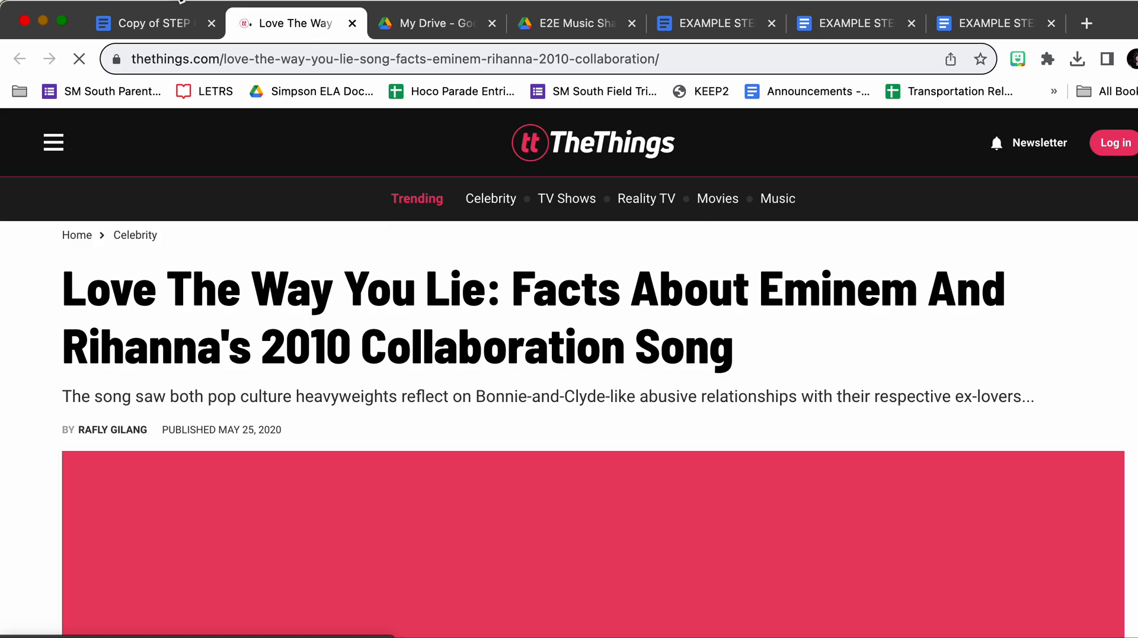
click(151, 24)
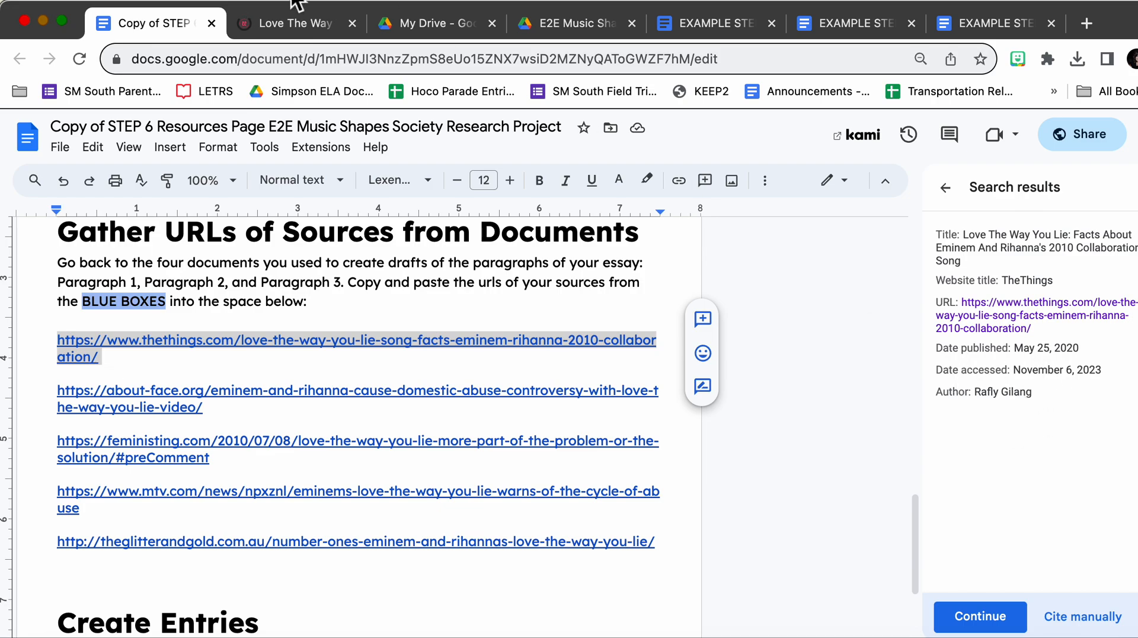
click(282, 23)
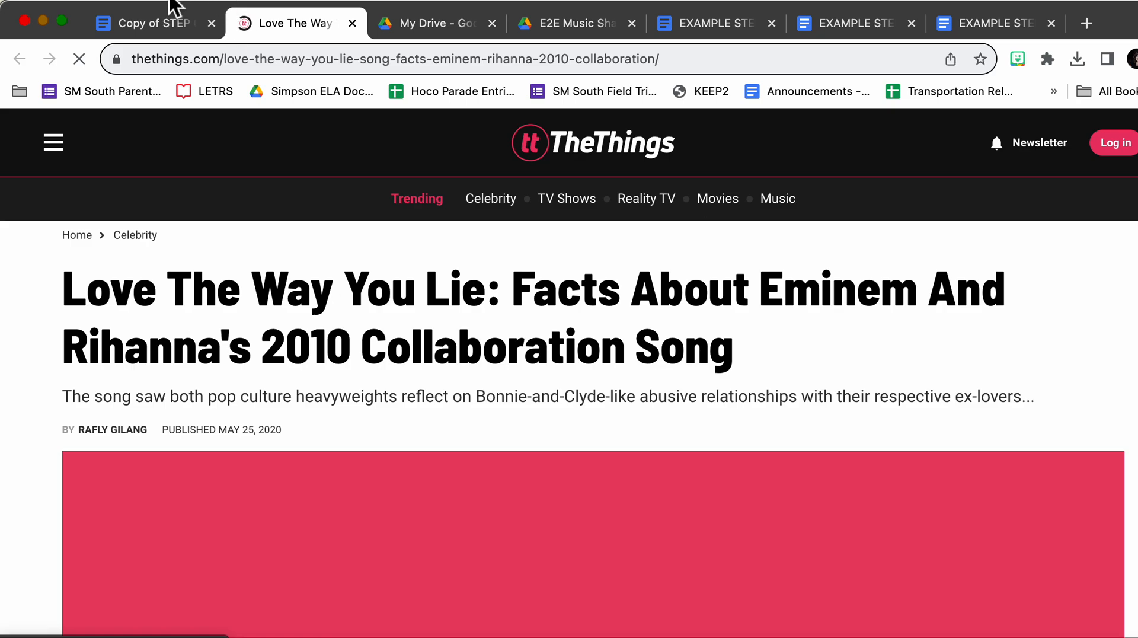
click(138, 21)
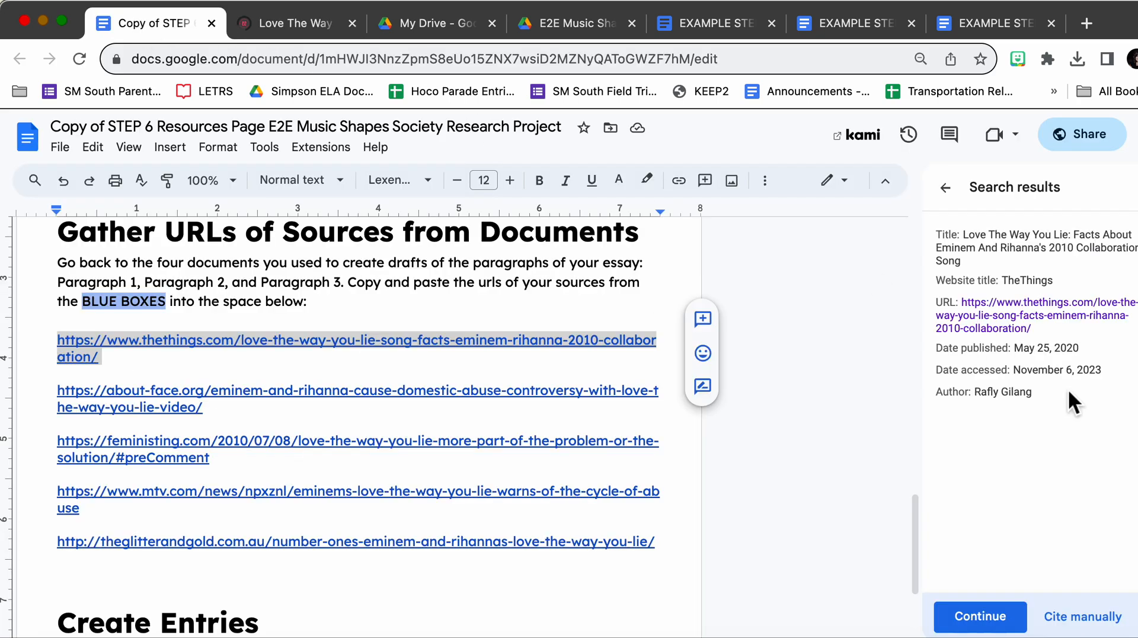
click(990, 620)
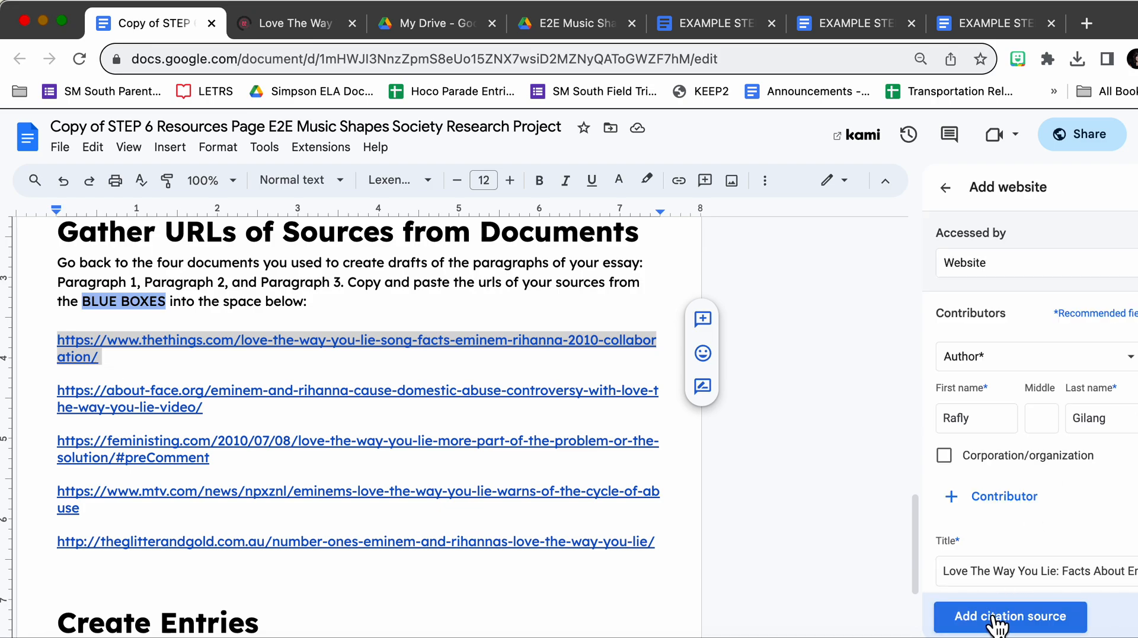
click(994, 621)
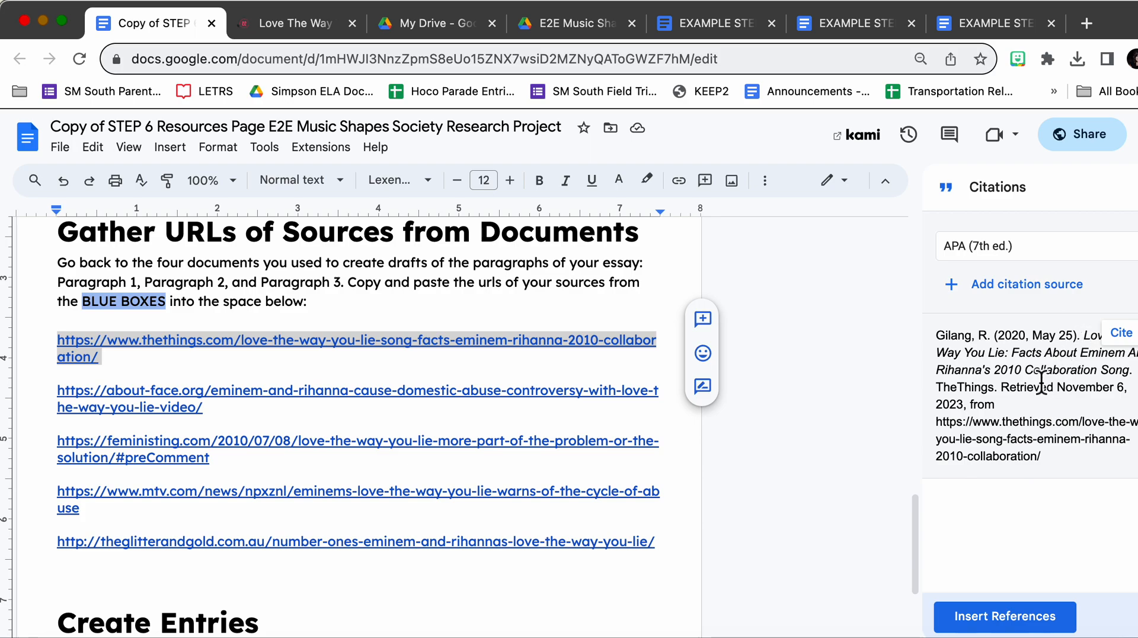
- Start a second citation source with its source type set to Website
click(998, 291)
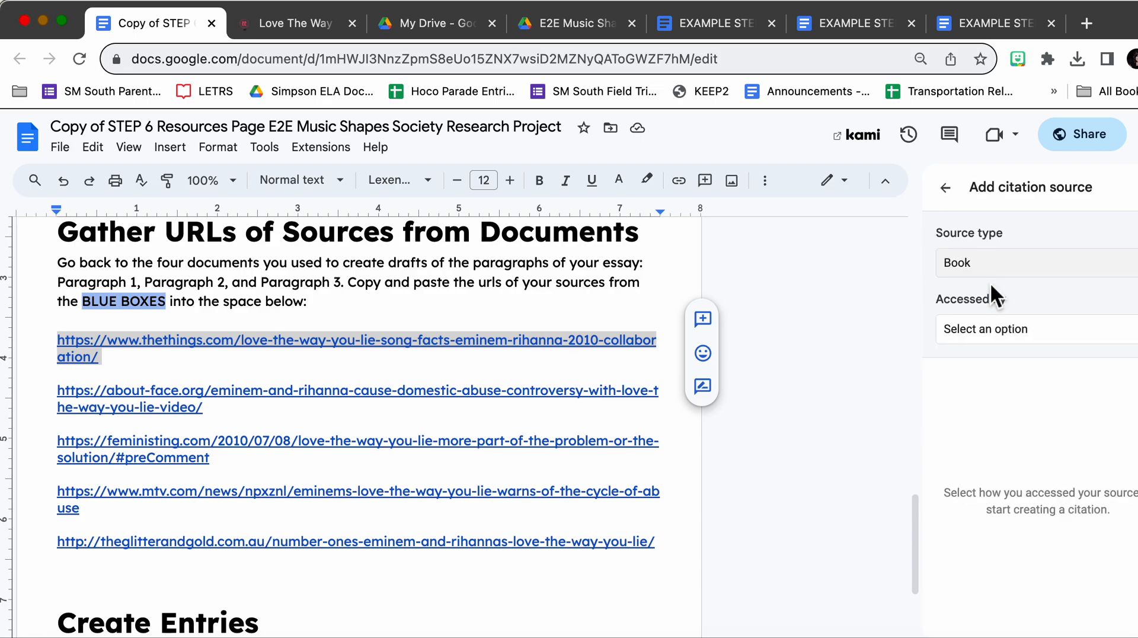
click(988, 278)
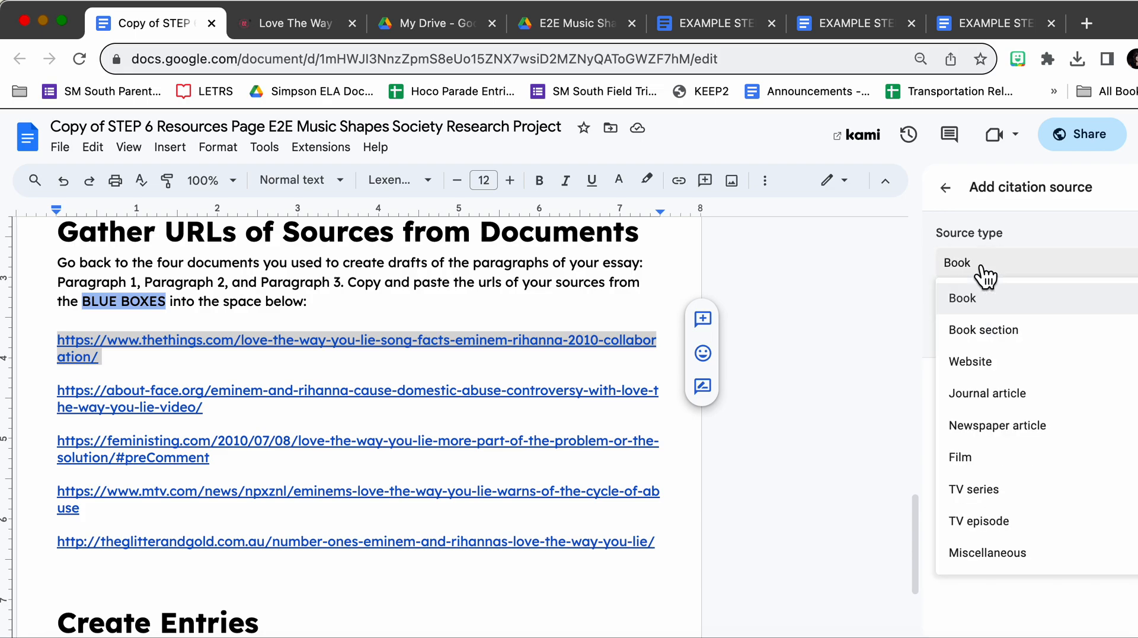
click(985, 365)
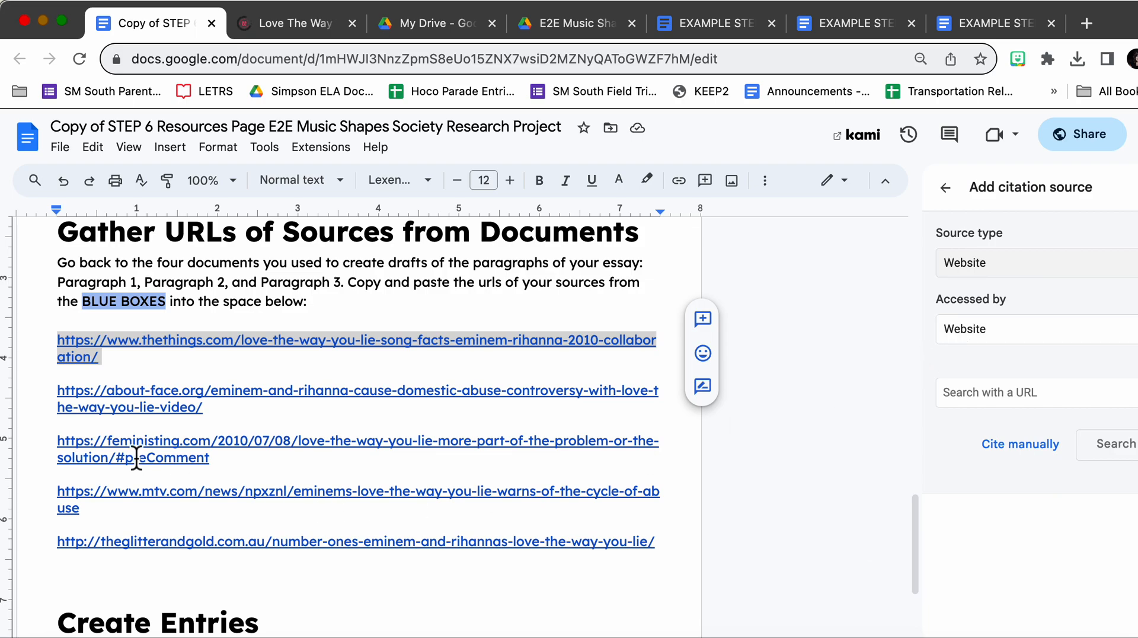
- Copy the feministing.com URL from the document's list and search for its citation details with that URL
drag(60, 446, 217, 465)
key(super+c)
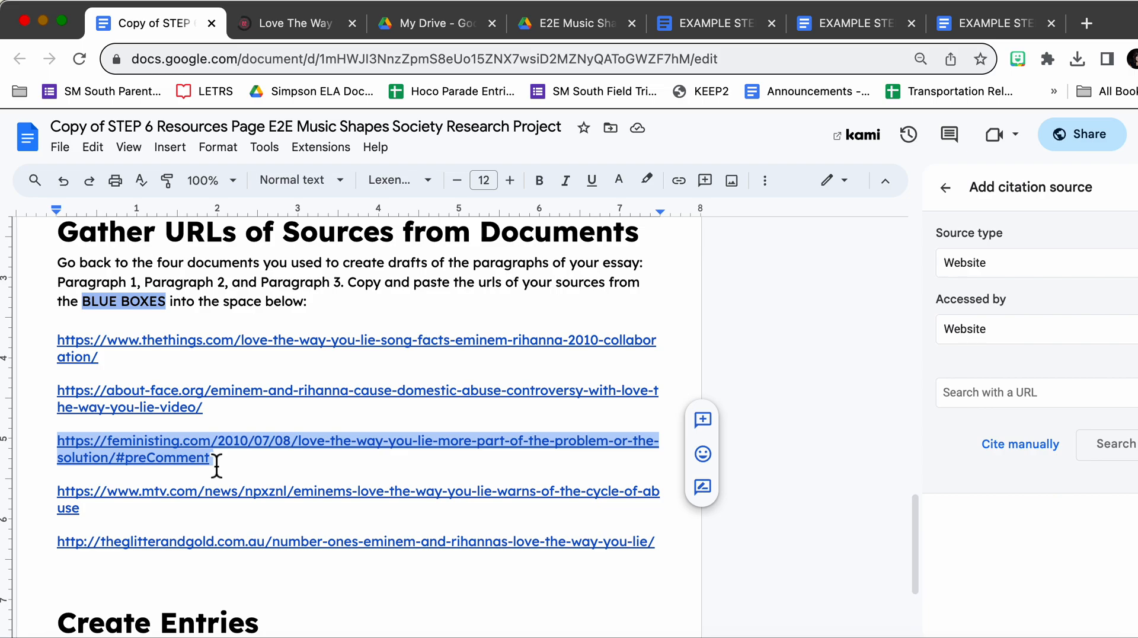
click(970, 393)
key(super+v)
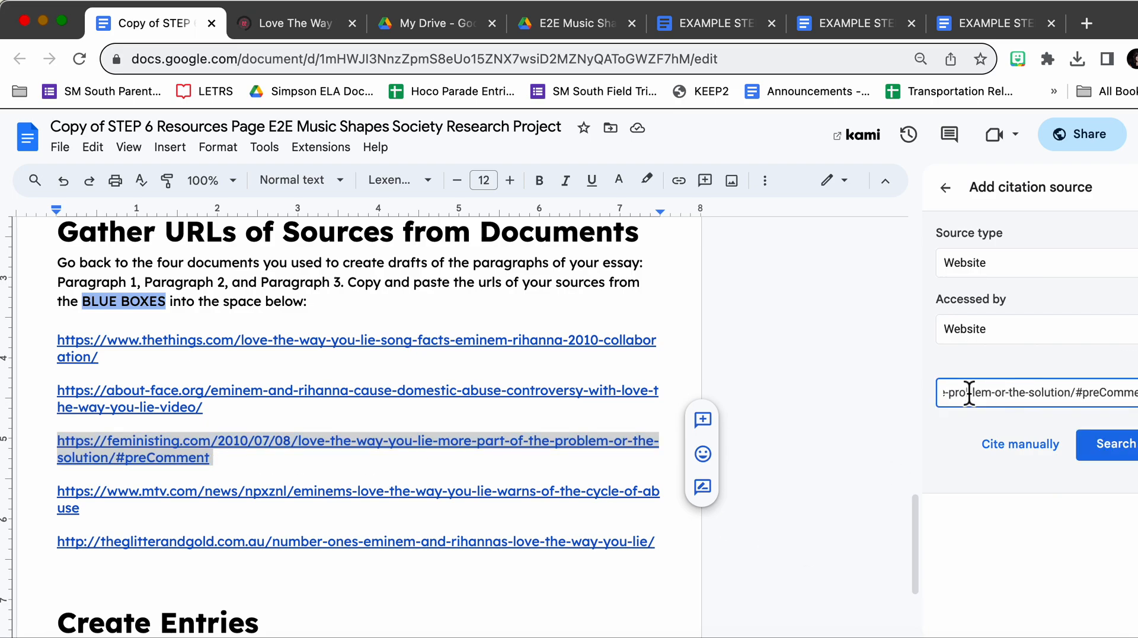
click(1105, 443)
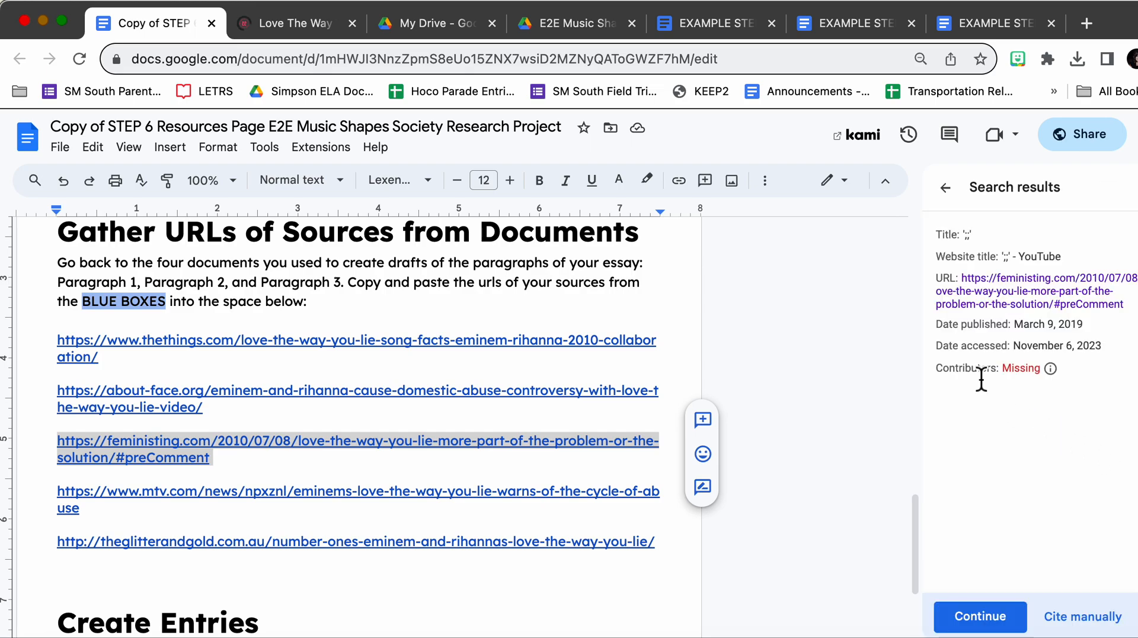
- Examine the title, website title, dates and contributors in the feministing.com search results for wrong or incomplete details
scroll(994, 268, up, 5)
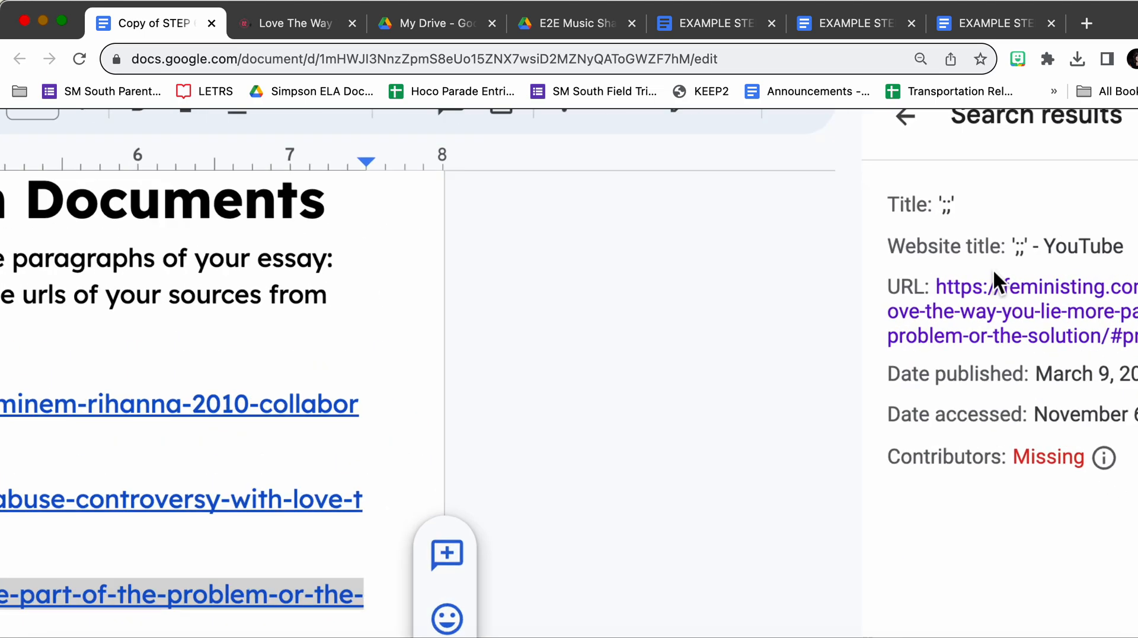
scroll(994, 268, right, 5)
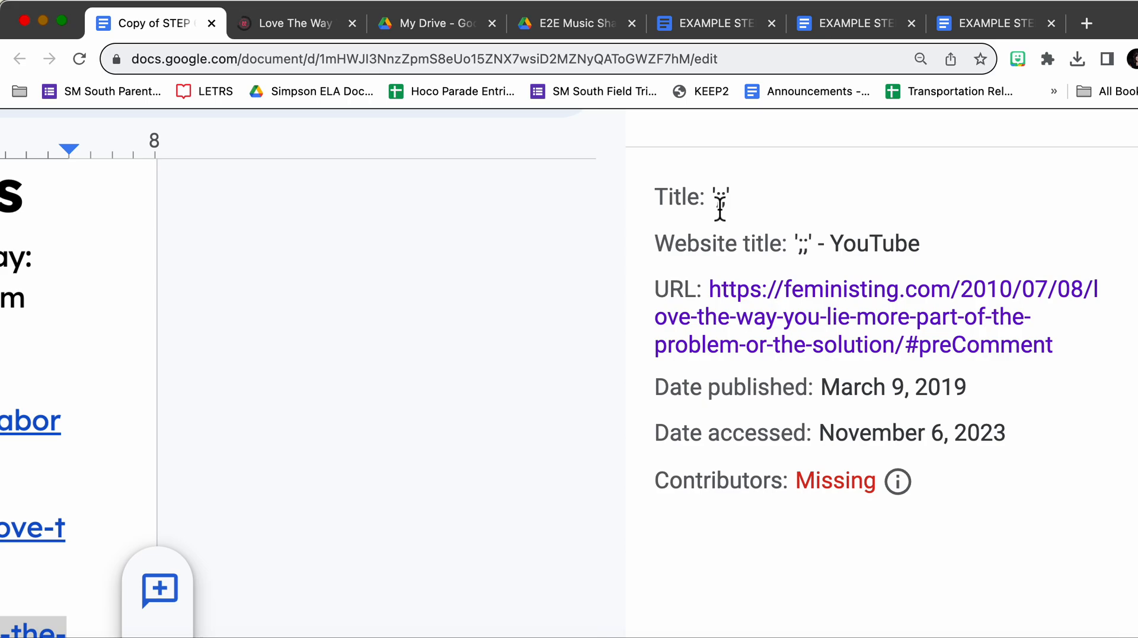
drag(799, 243, 945, 254)
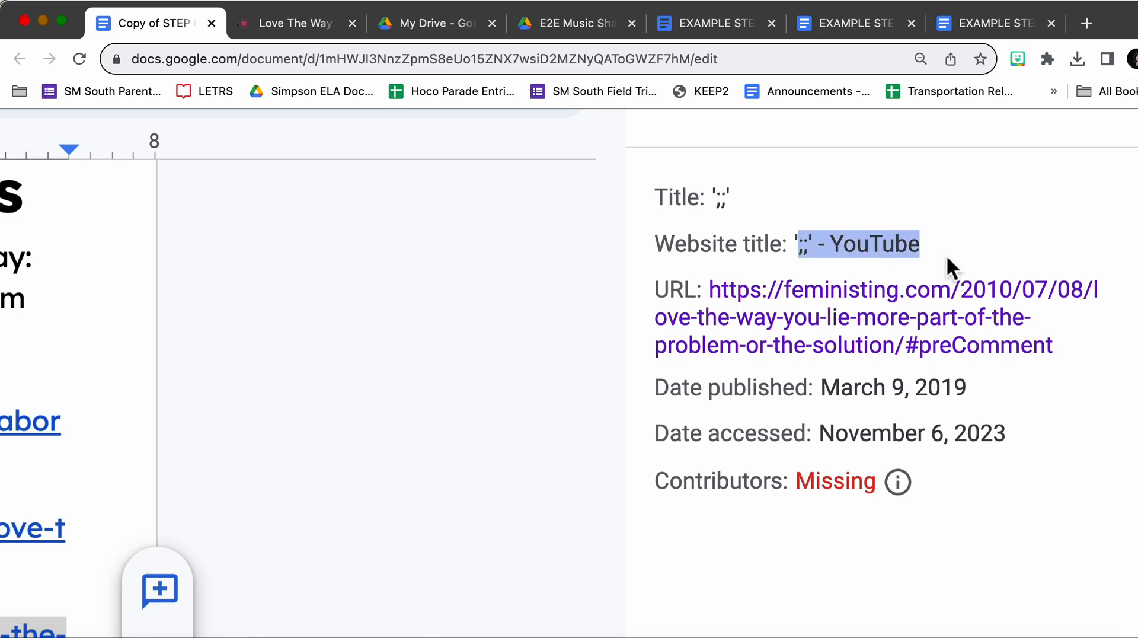
click(809, 485)
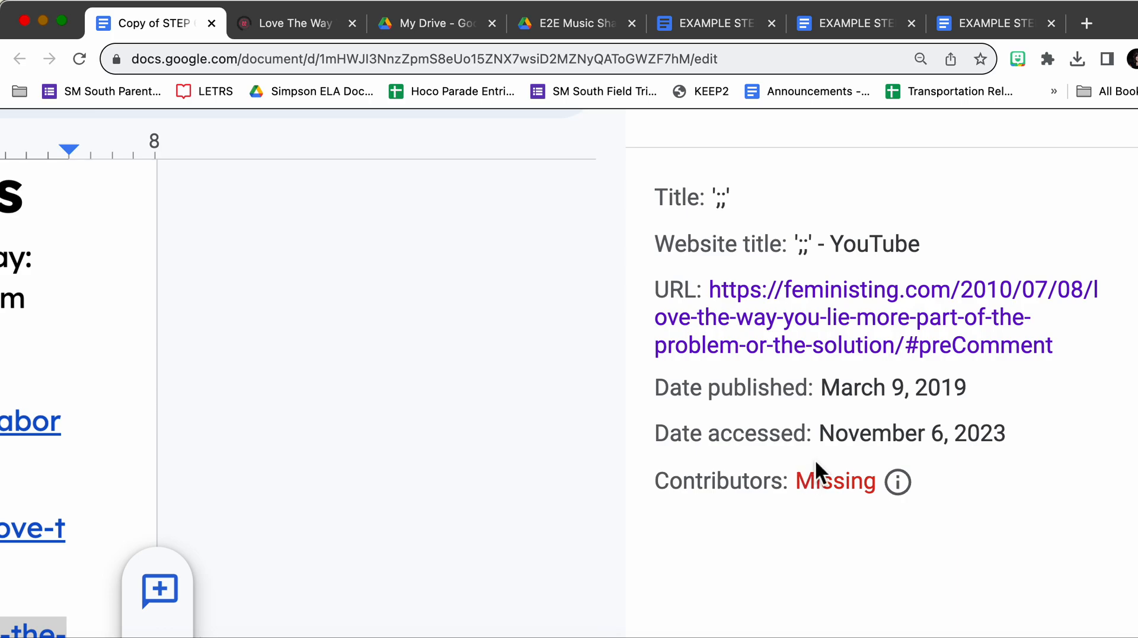
scroll(815, 461, down, 5)
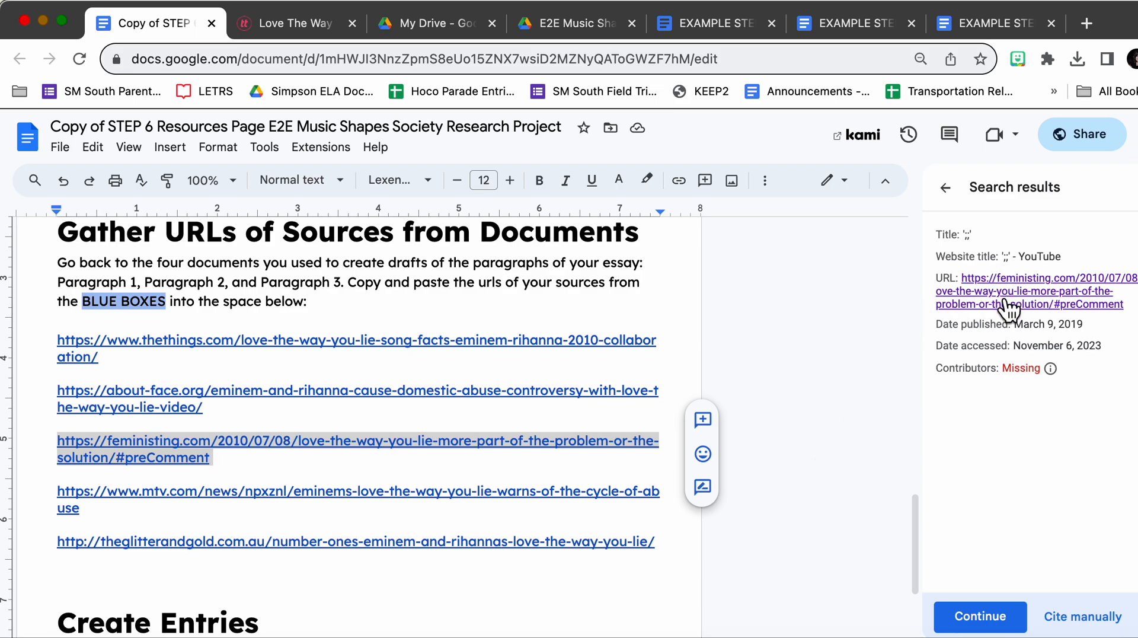
- Continue with the found feministing.com citation details and open the article from the document's link to check its title and byline
click(979, 622)
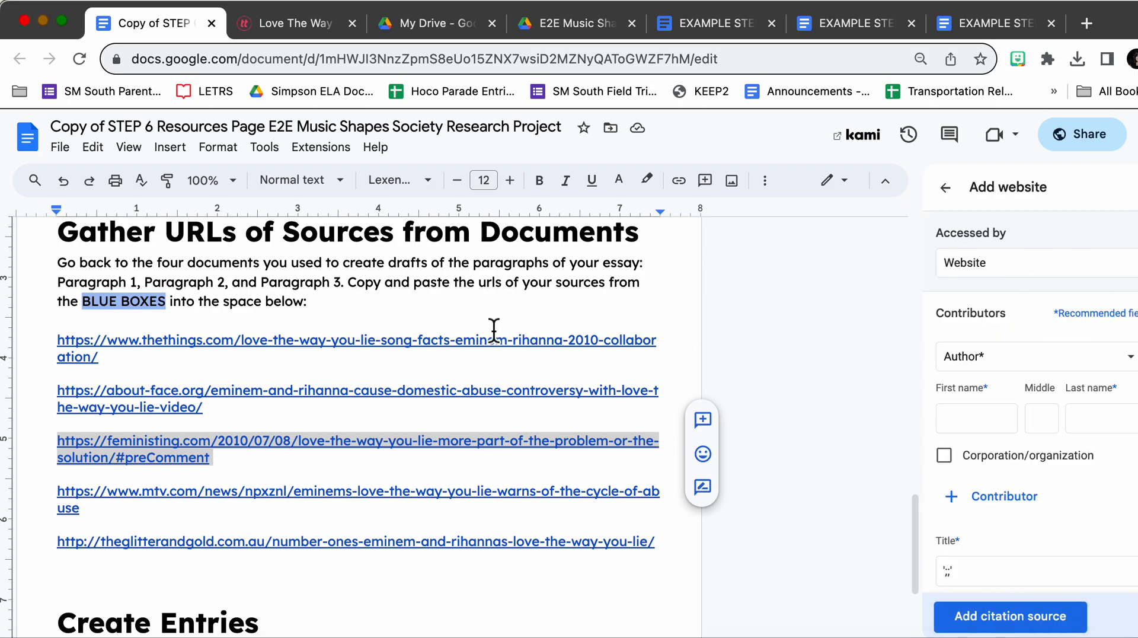
click(199, 443)
click(203, 486)
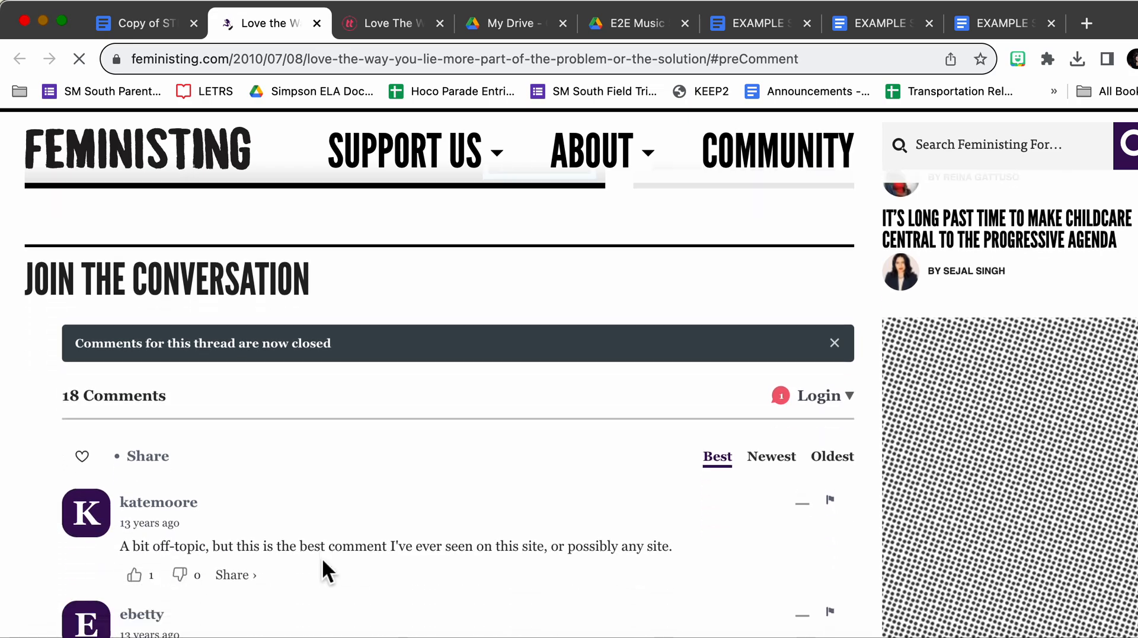
scroll(322, 558, down, 6)
scroll(321, 556, up, 1)
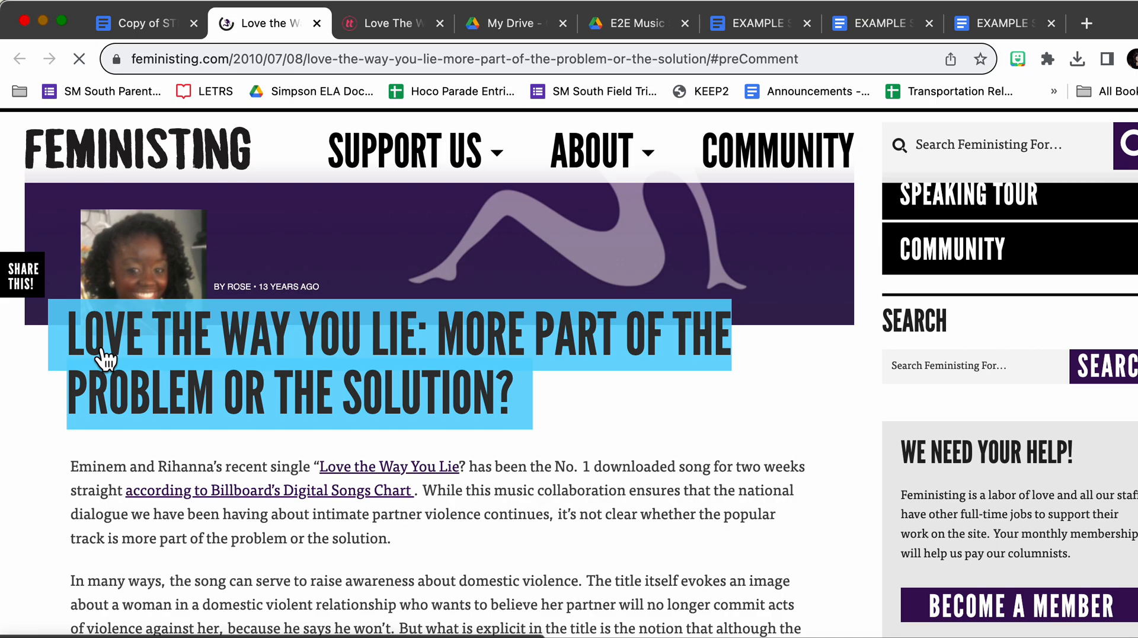
click(141, 30)
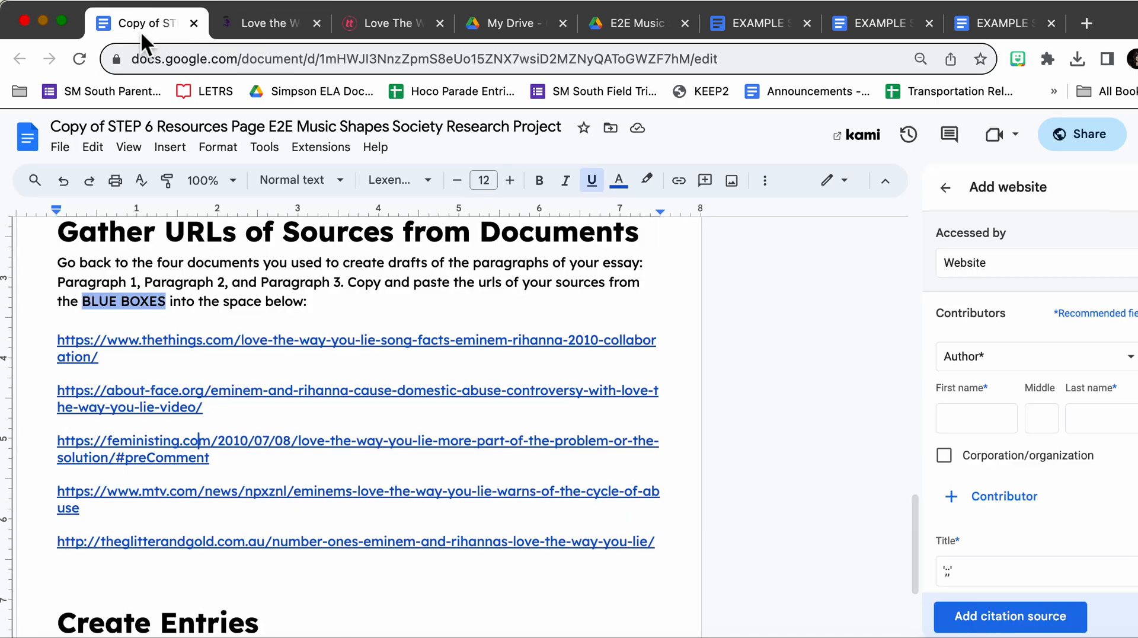
- Set the citation's title to "Love the Way You Lie: More Part of the Problem or the Solution?"
scroll(1037, 474, down, 3)
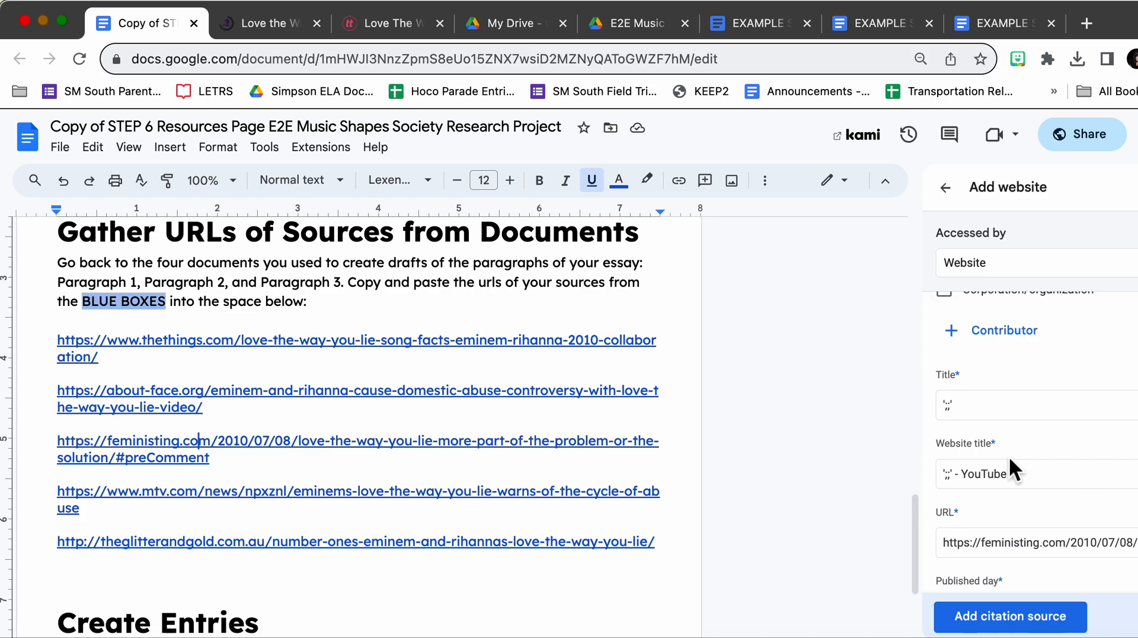
drag(974, 409, 923, 402)
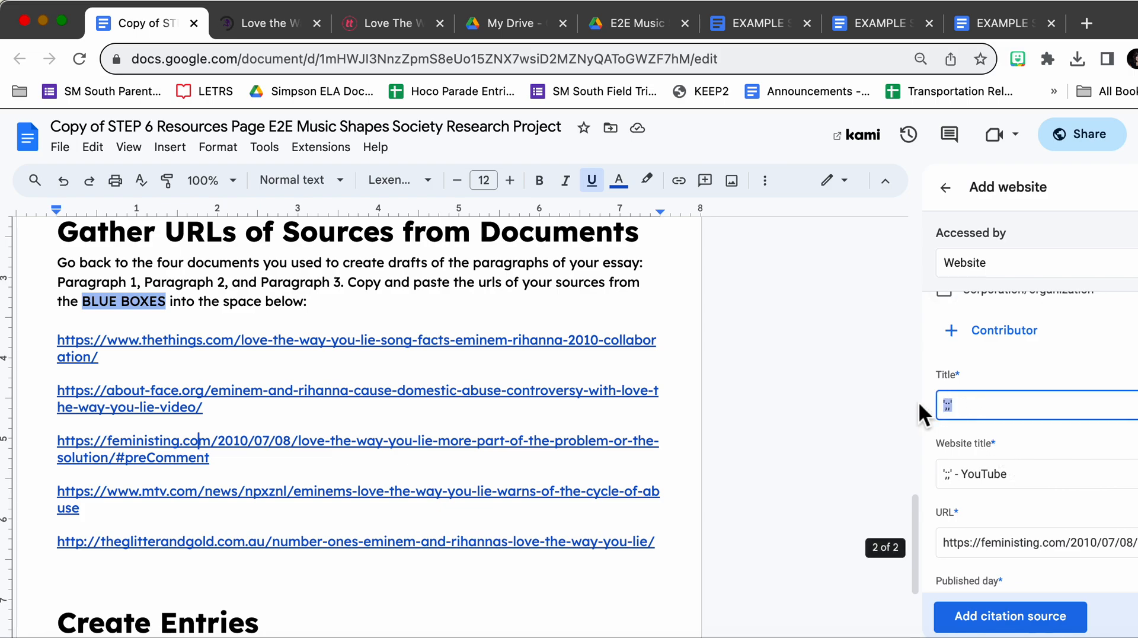
text(Love the Way You Lie: More Par)
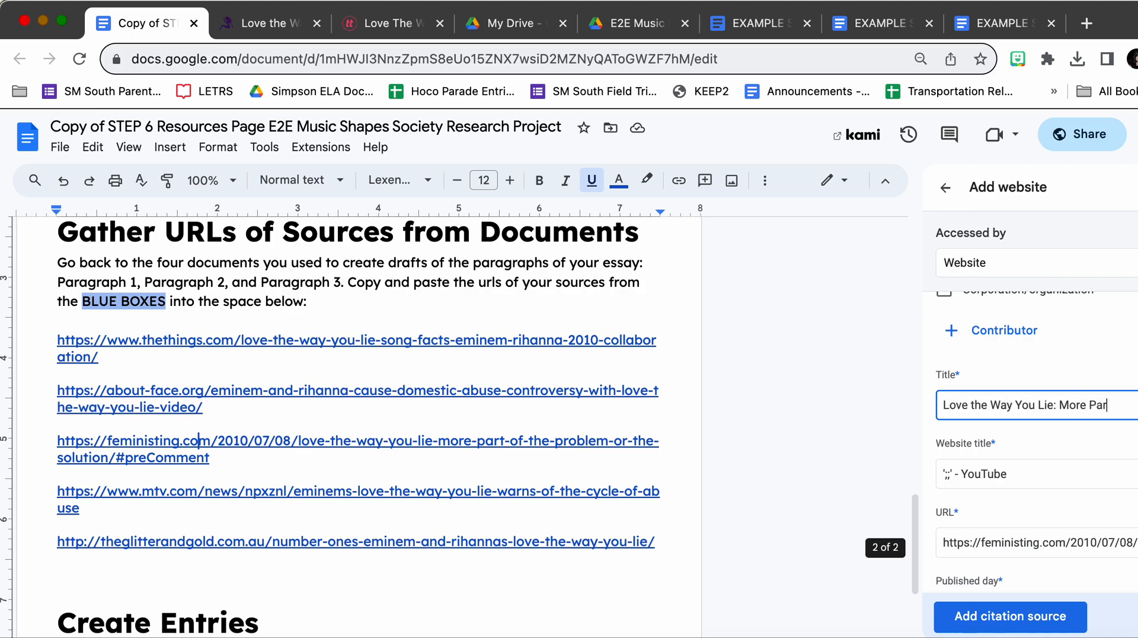
text(t of the Pro)
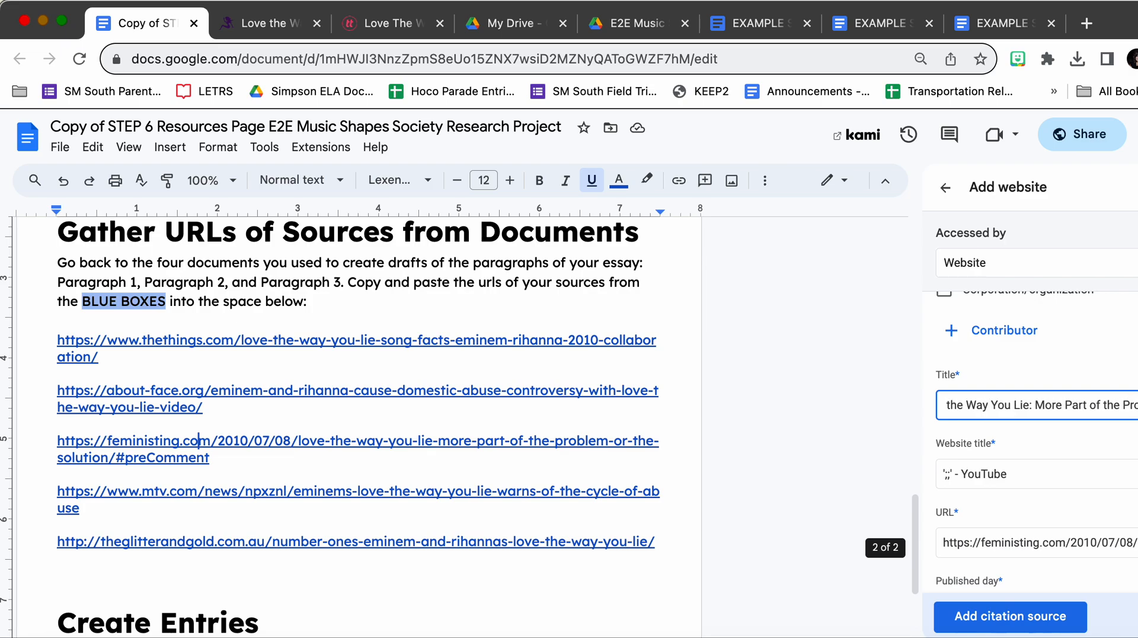
text(blem or the)
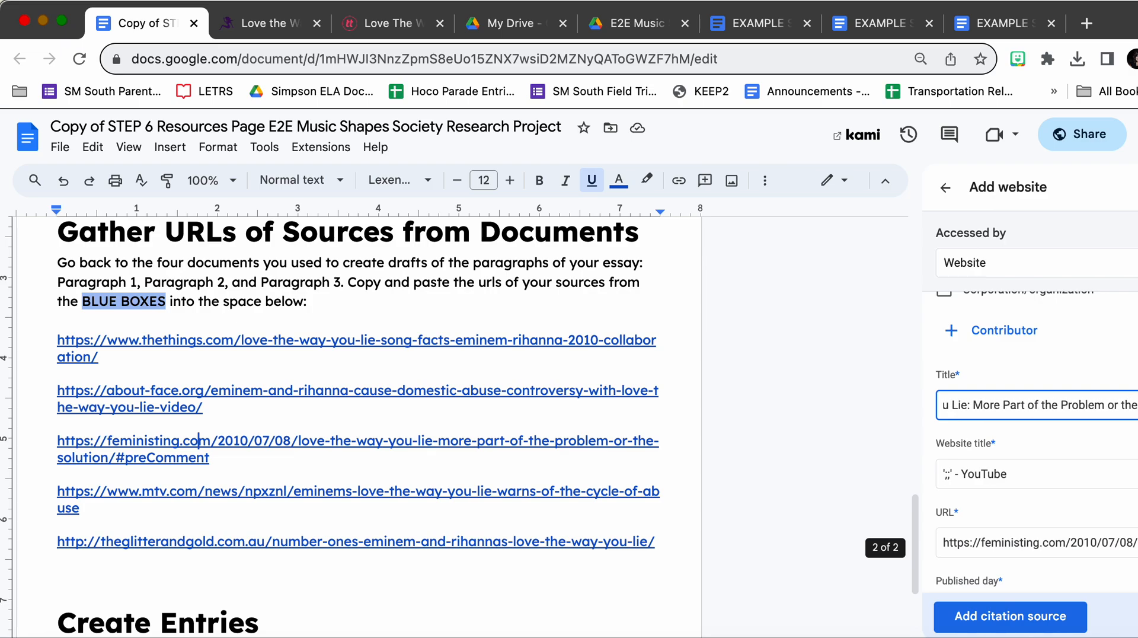
text( Scolution?)
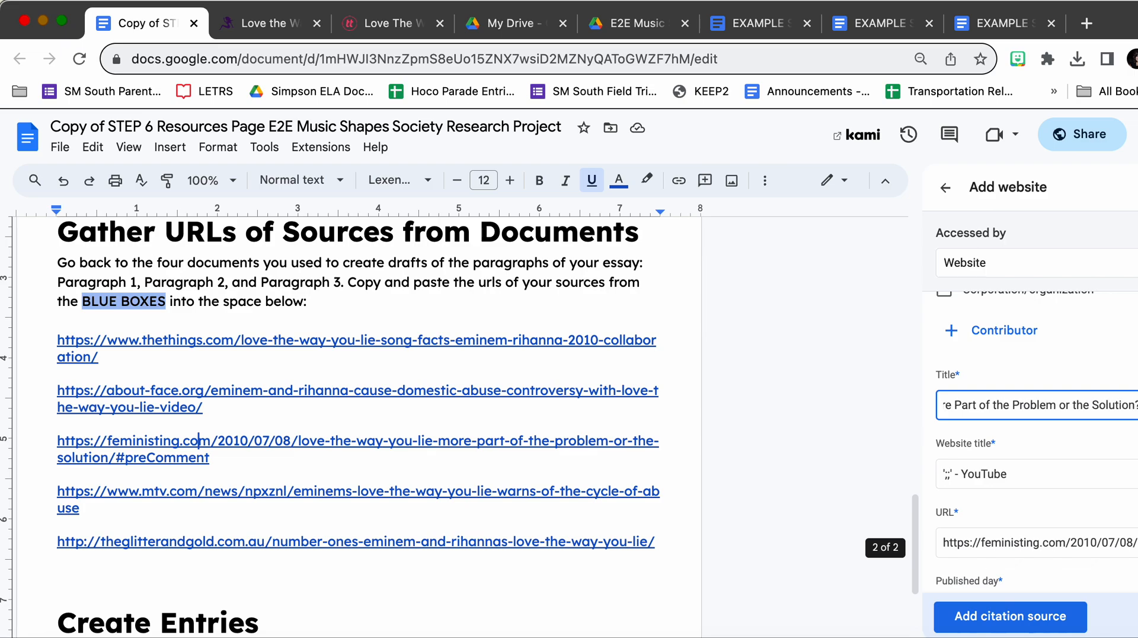
- Check the site's name on the article page and set the citation's website title to Feministing
click(997, 474)
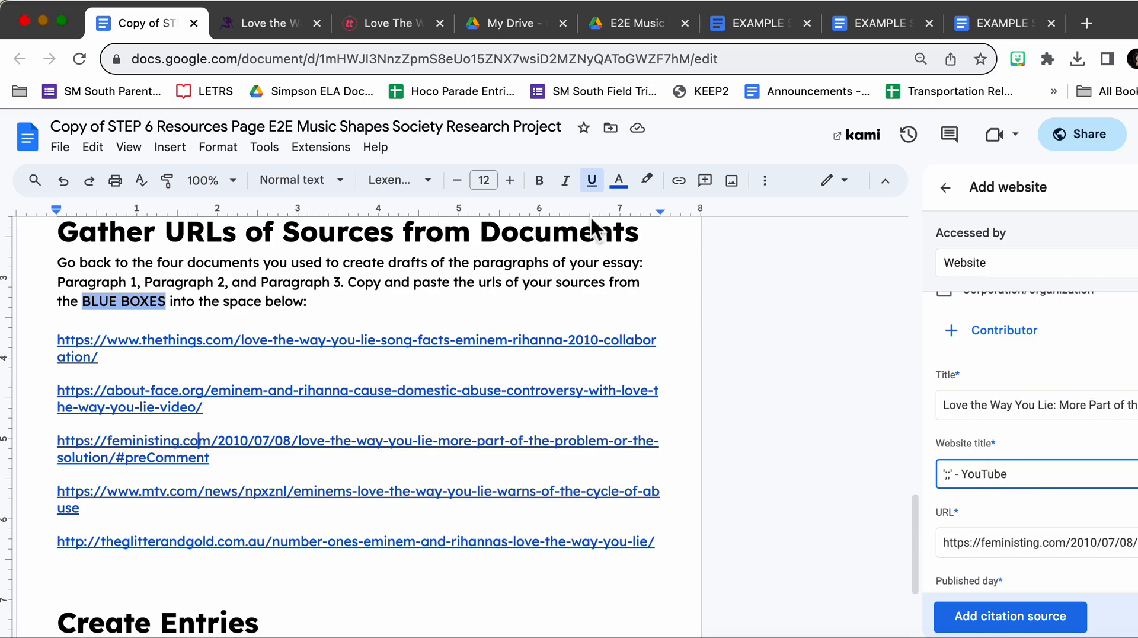
click(246, 27)
scroll(356, 343, up, 10)
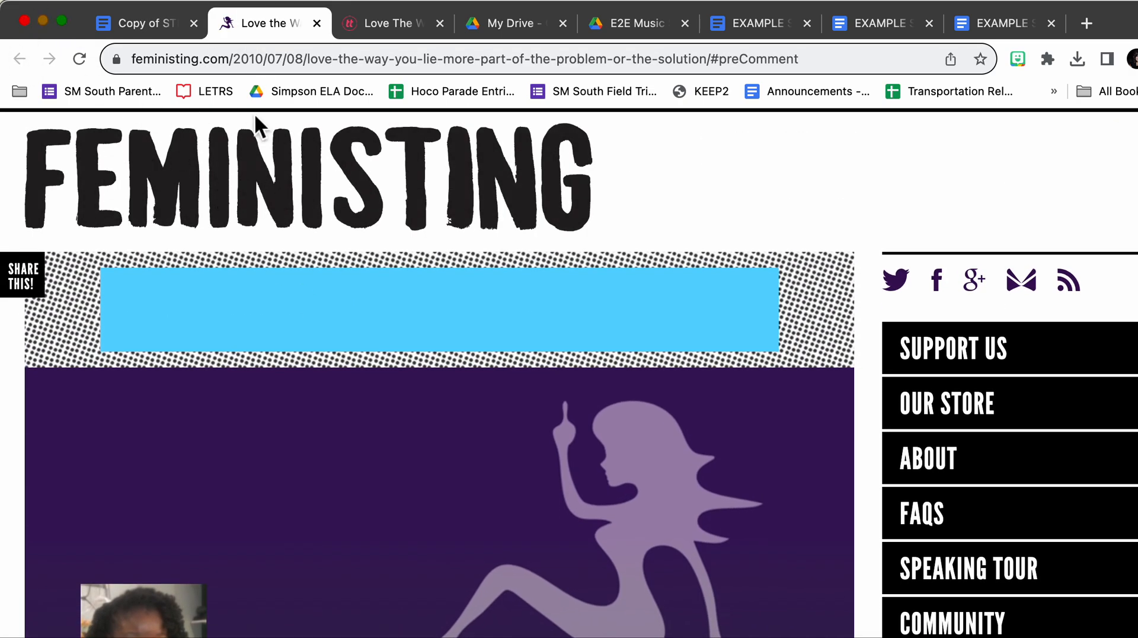
click(140, 26)
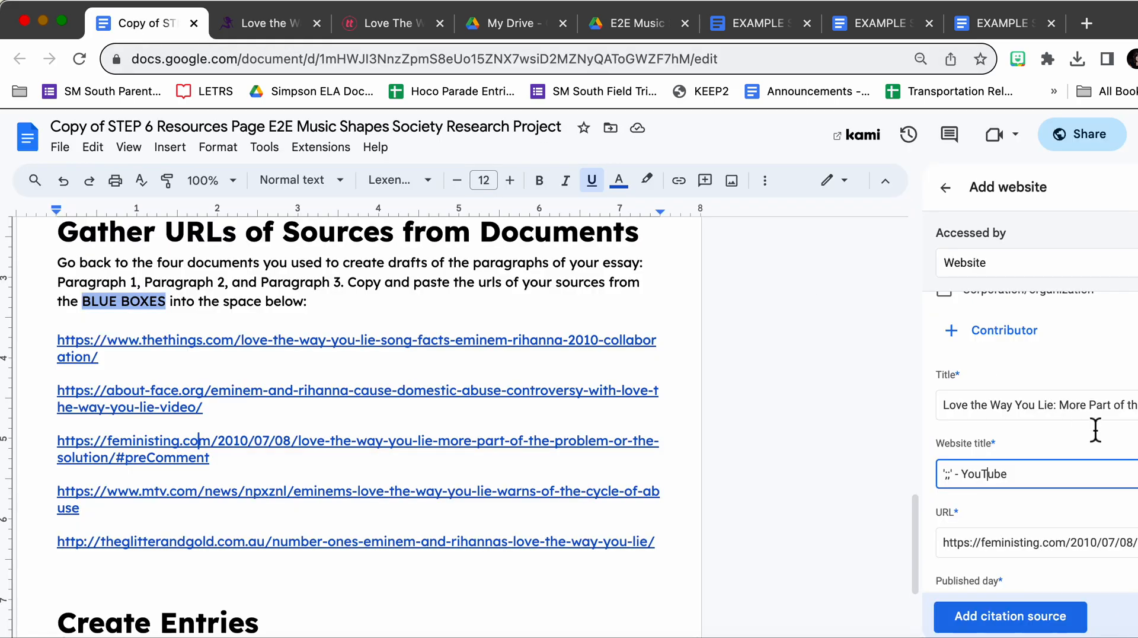
key(super+a)
text(Feministing)
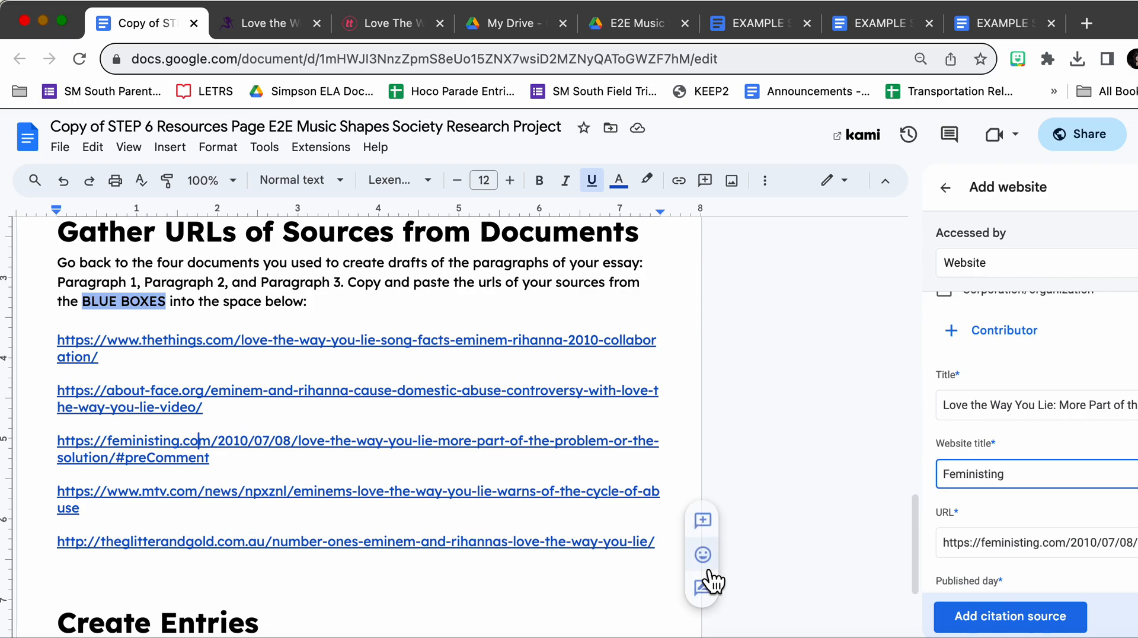
- Review the citation's published date fields and examine the feministing.com article from banner to comments for its publication date and author
click(1062, 378)
scroll(1062, 378, down, 4)
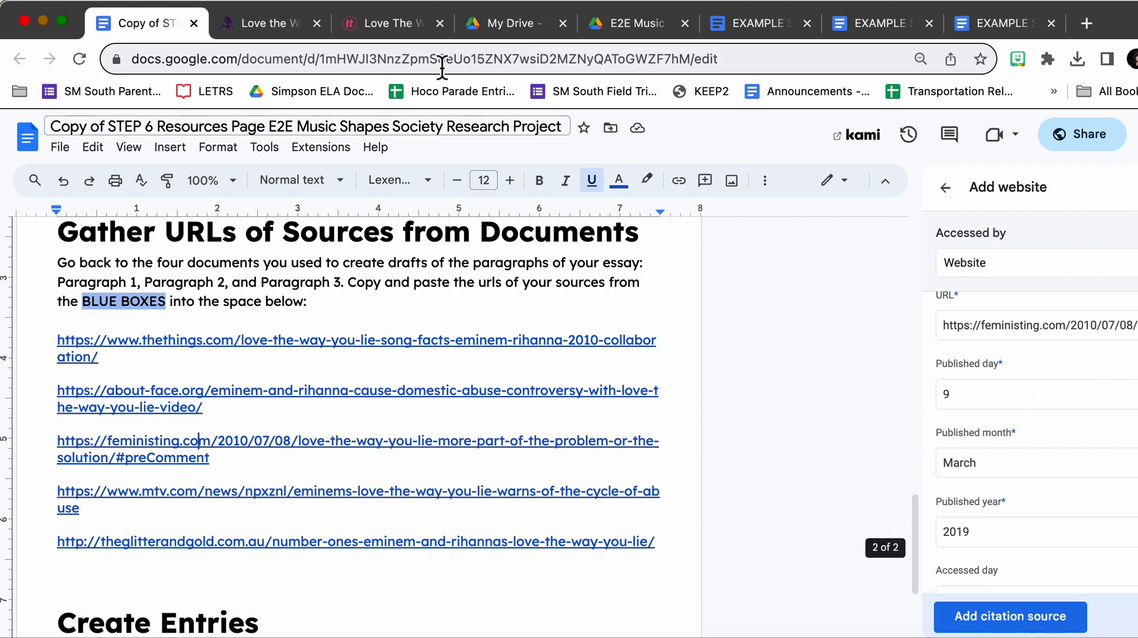
click(284, 24)
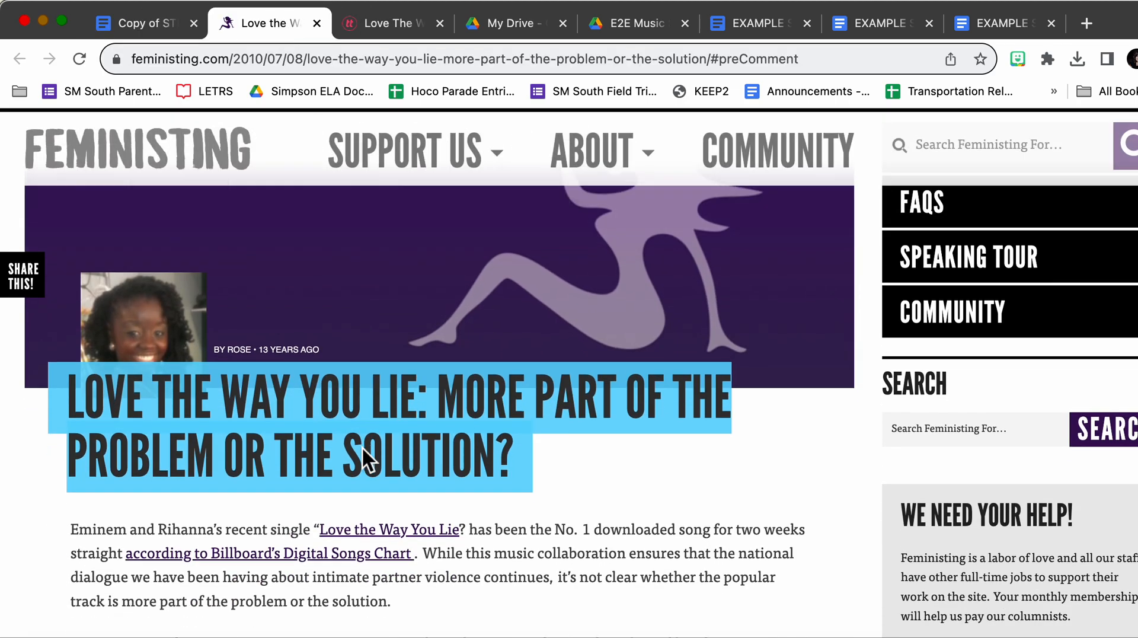
scroll(370, 462, down, 20)
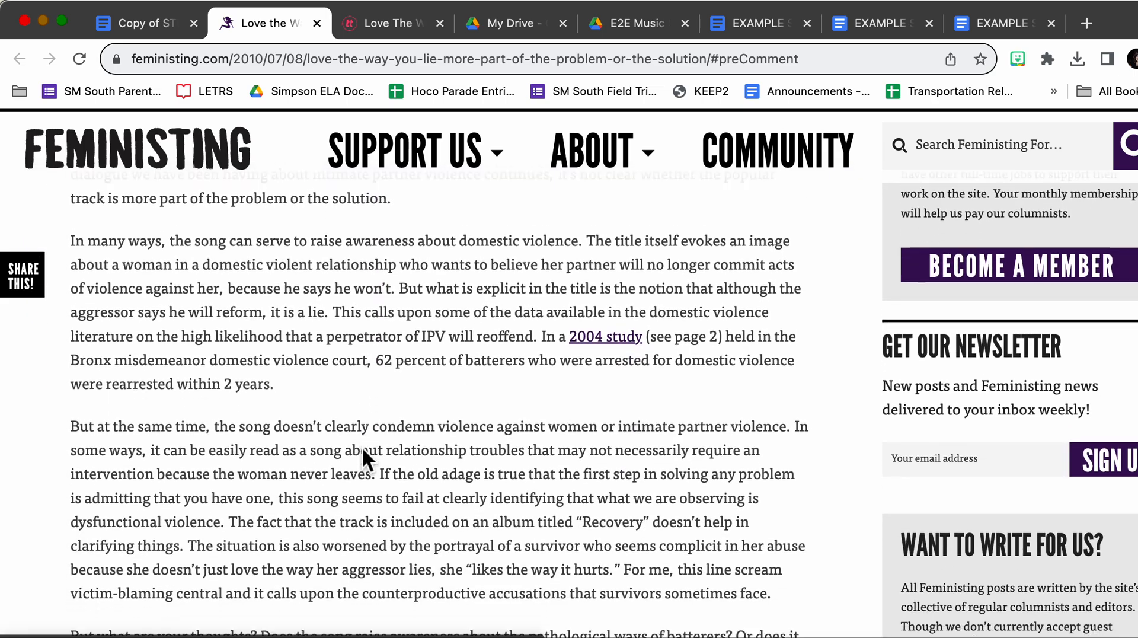
scroll(363, 450, down, 10)
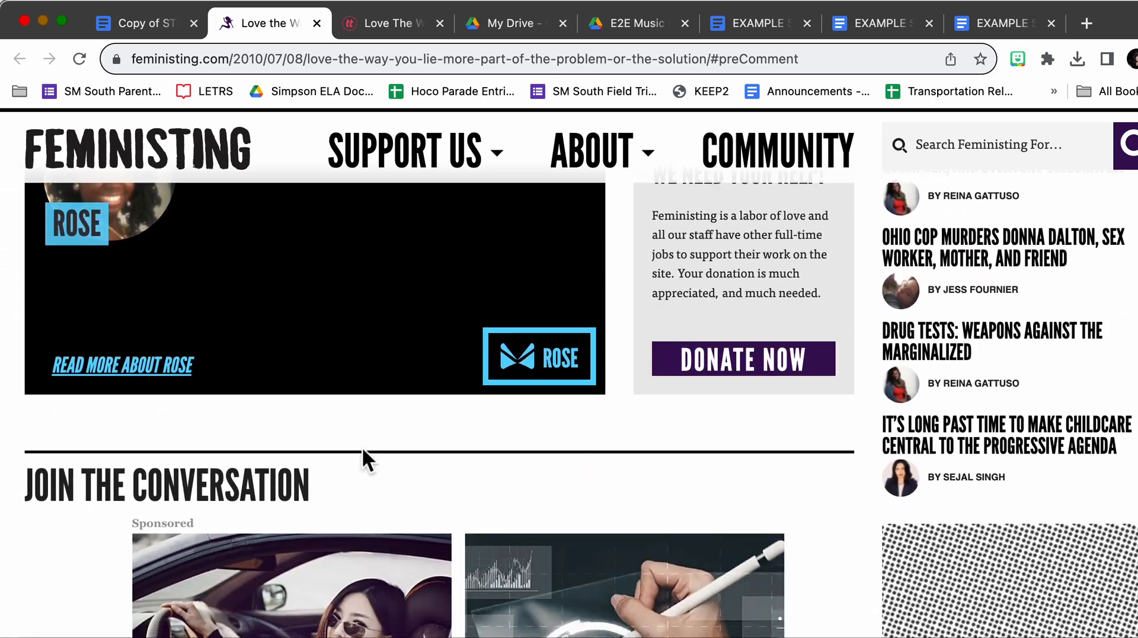
scroll(362, 448, down, 12)
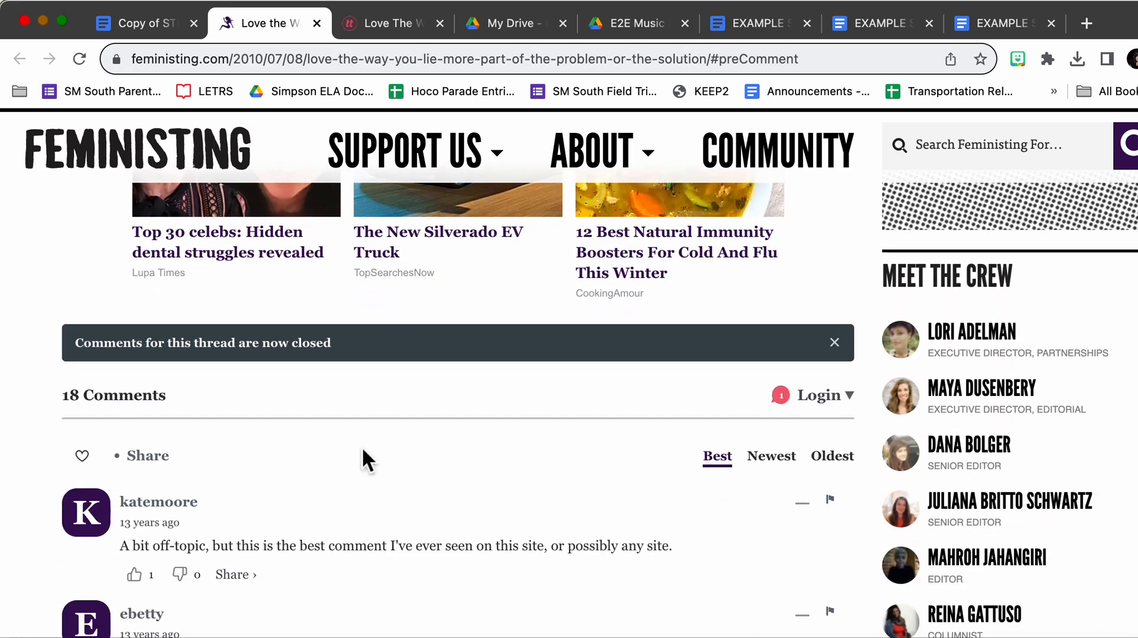
scroll(362, 446, up, 20)
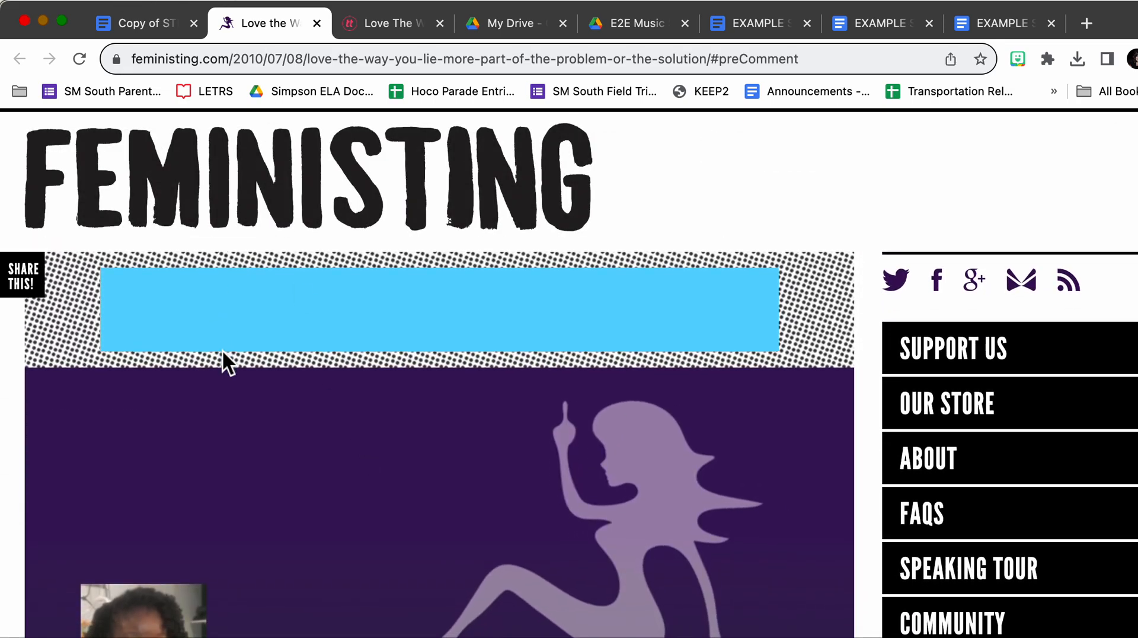
scroll(224, 358, down, 4)
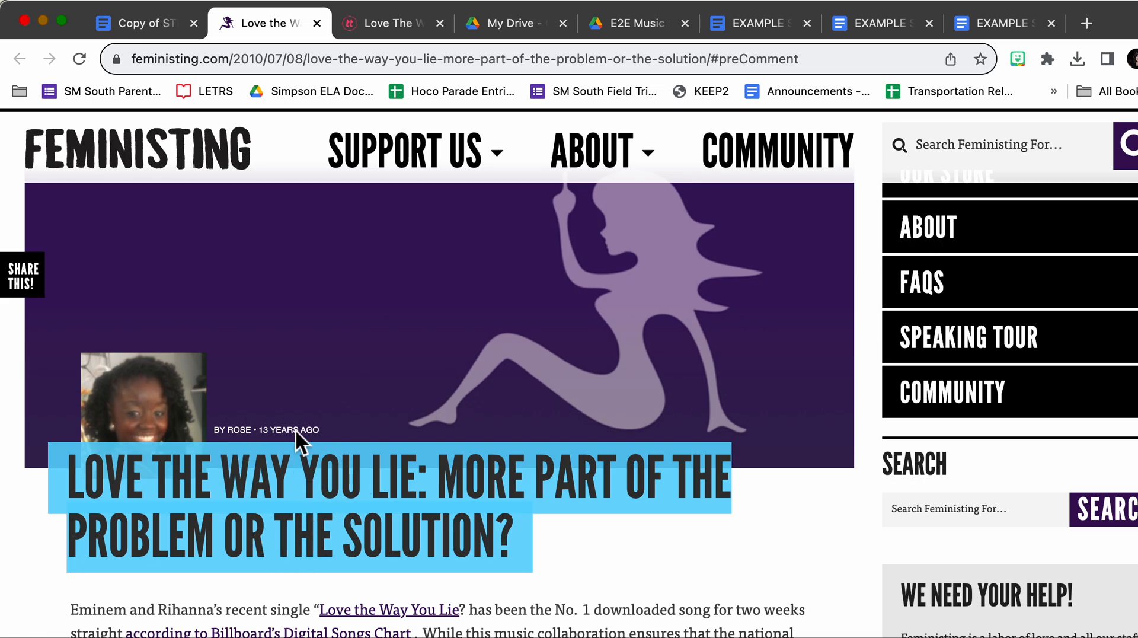
scroll(275, 434, up, 5)
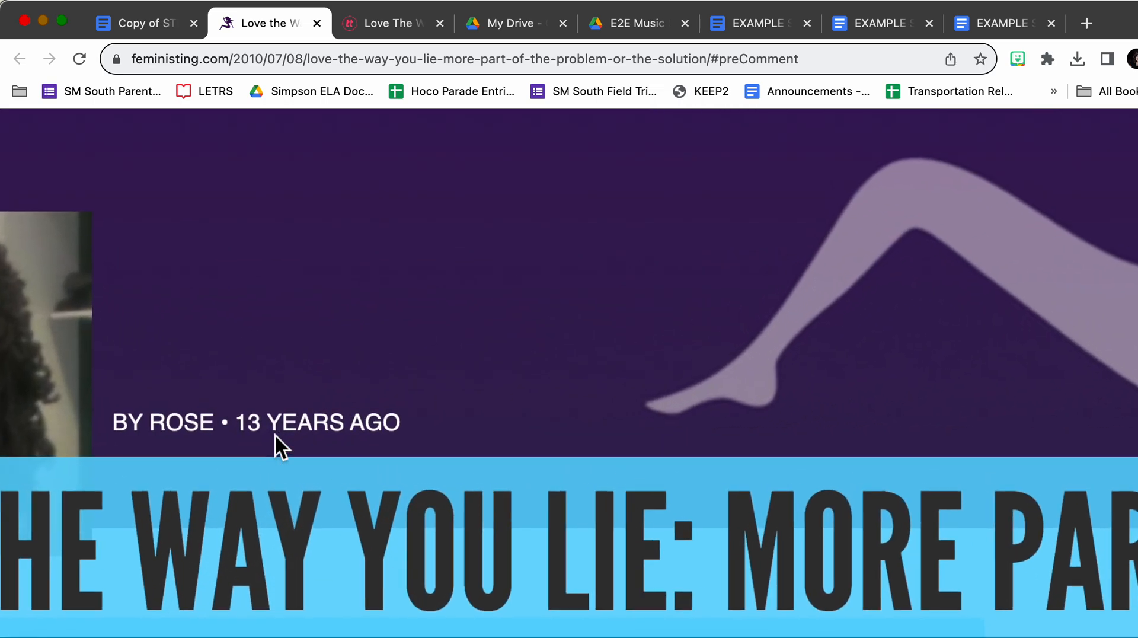
scroll(275, 434, down, 5)
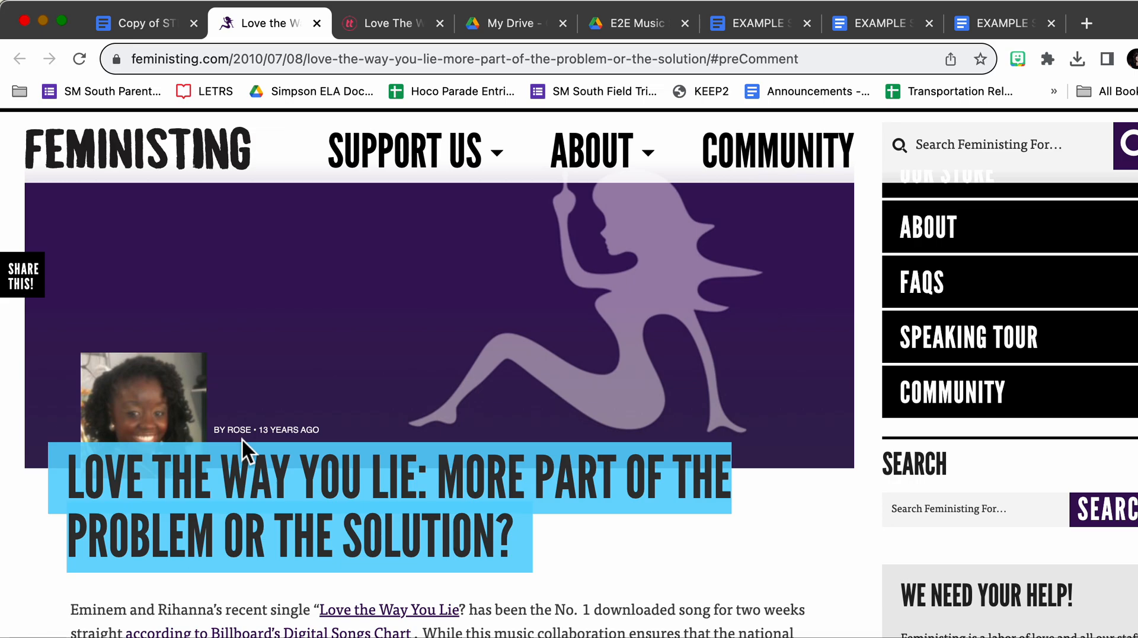
- Add a second contributor to the website citation and enter the article author's first name in it
click(140, 27)
scroll(1032, 403, up, 3)
scroll(1029, 402, up, 1)
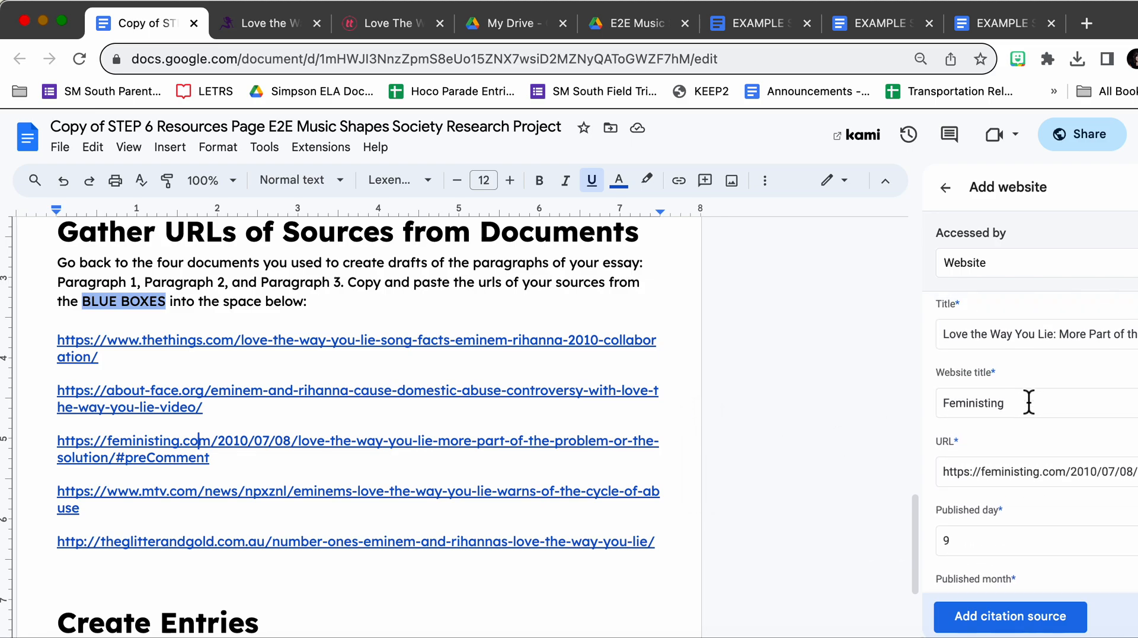
scroll(1029, 402, up, 5)
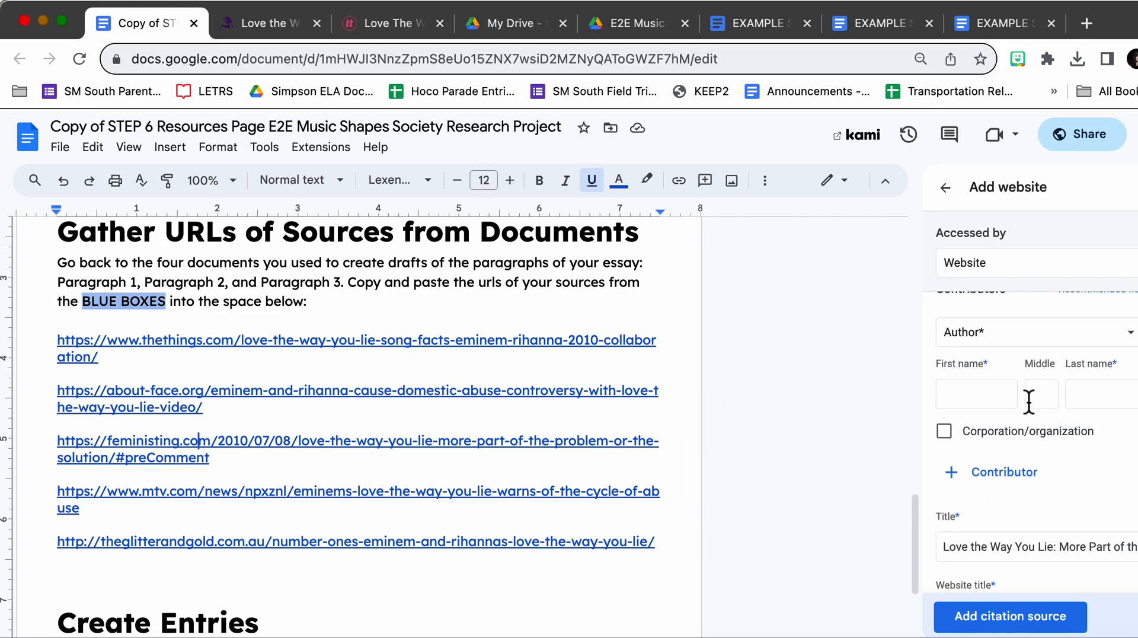
click(1009, 477)
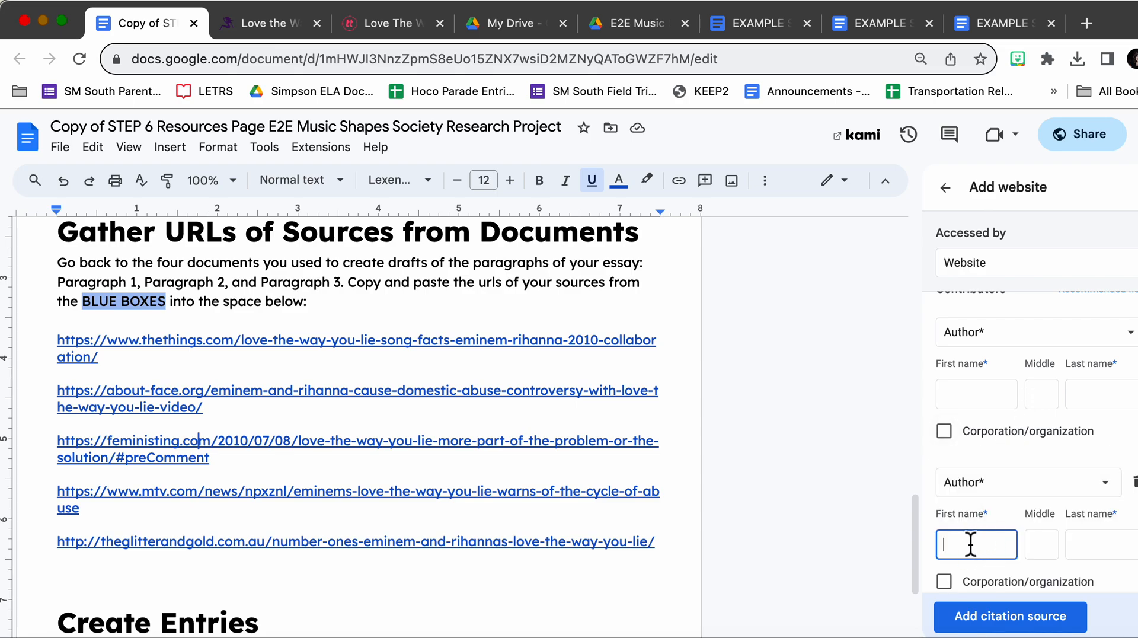
text(Rose)
click(1096, 553)
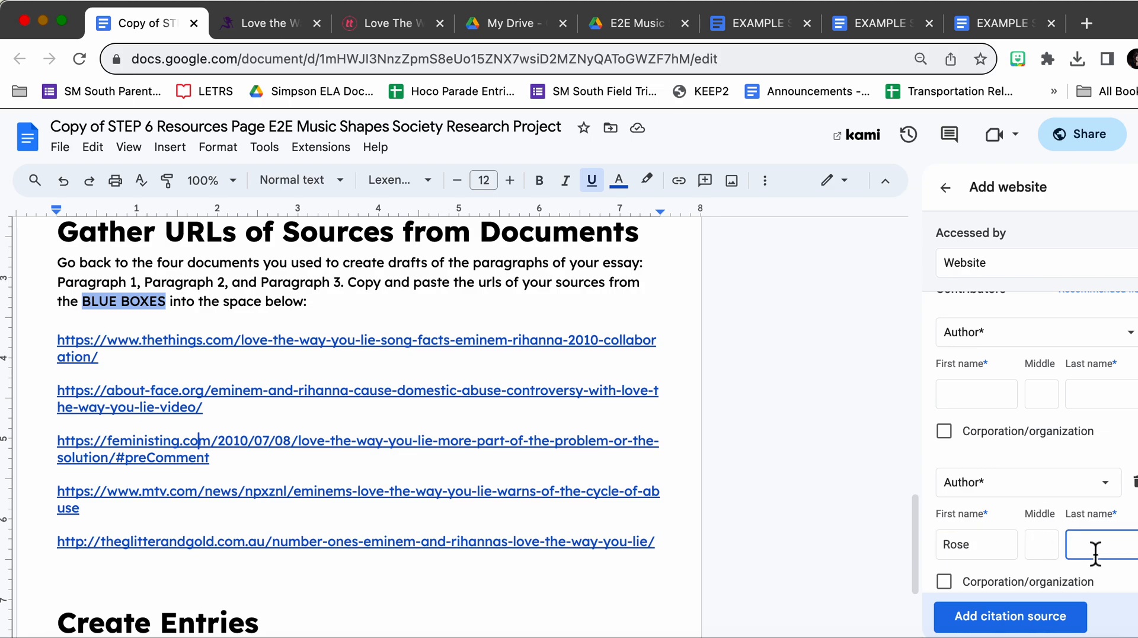
- Review the contributor entries and add the feministing.com article as a citation source
scroll(1019, 412, down, 3)
scroll(1019, 412, up, 4)
scroll(1018, 412, down, 5)
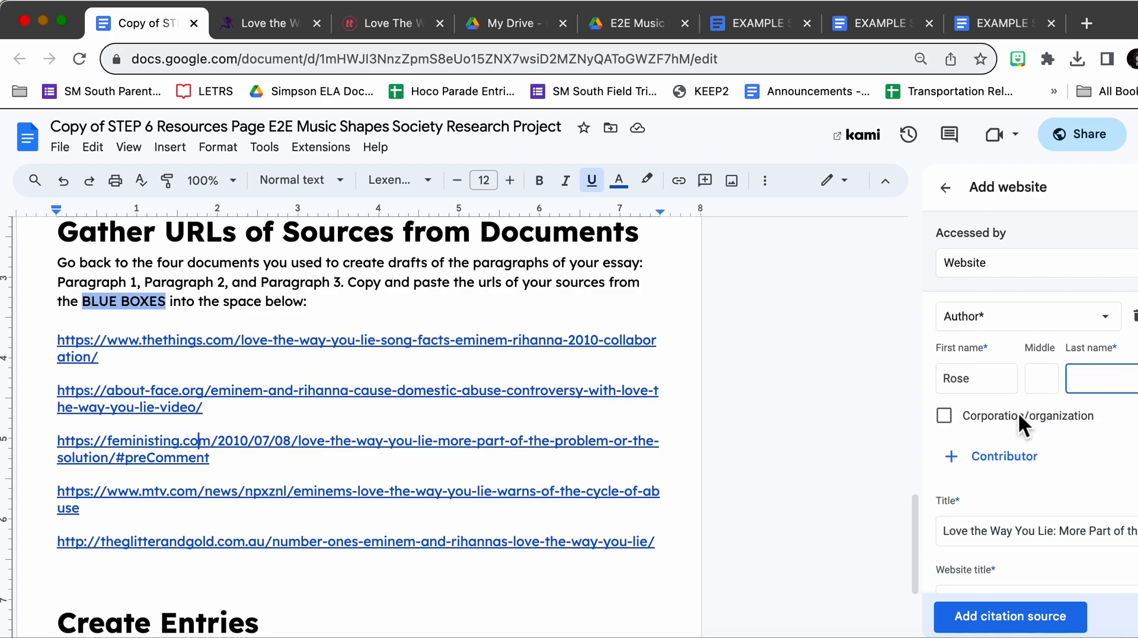
click(999, 619)
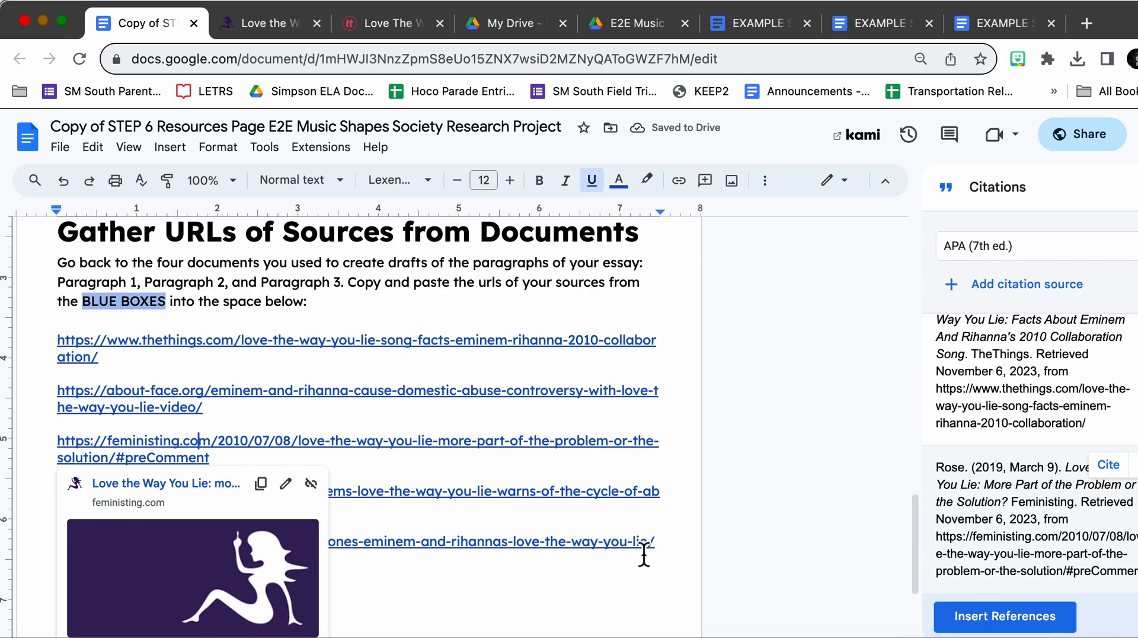
- Start a third citation source with its source type set to Website
click(626, 605)
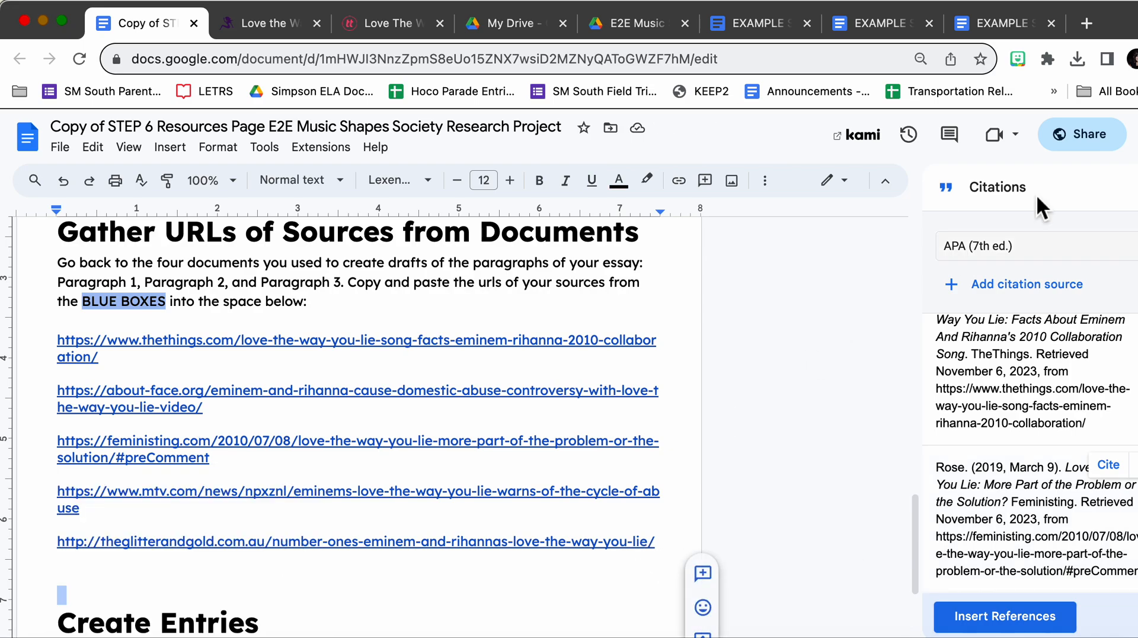
click(1013, 285)
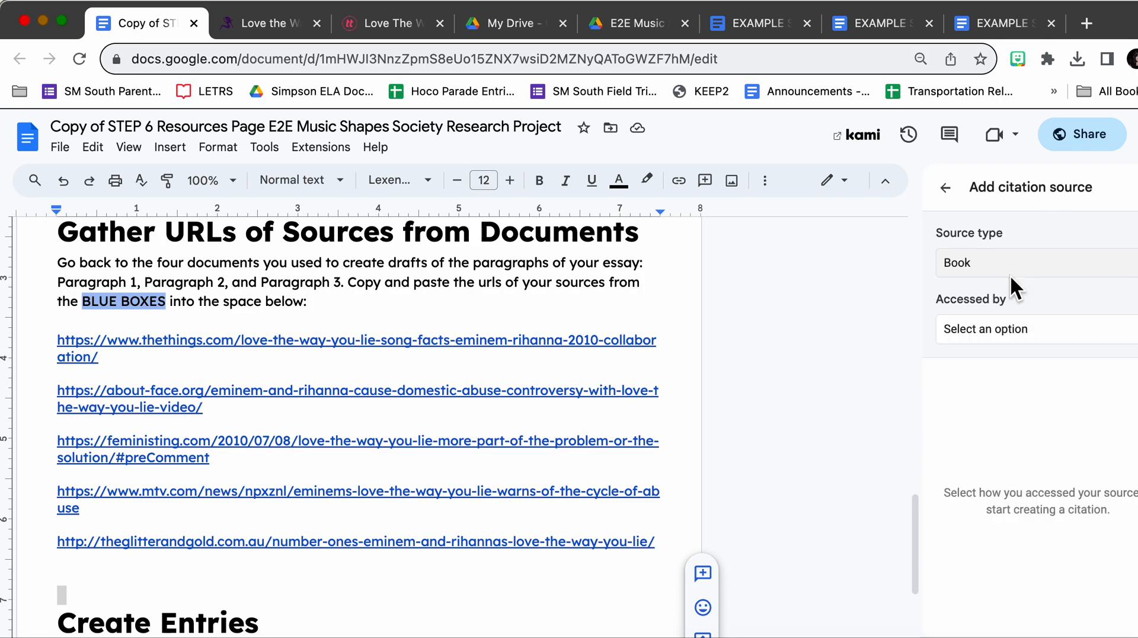
click(1008, 273)
click(977, 359)
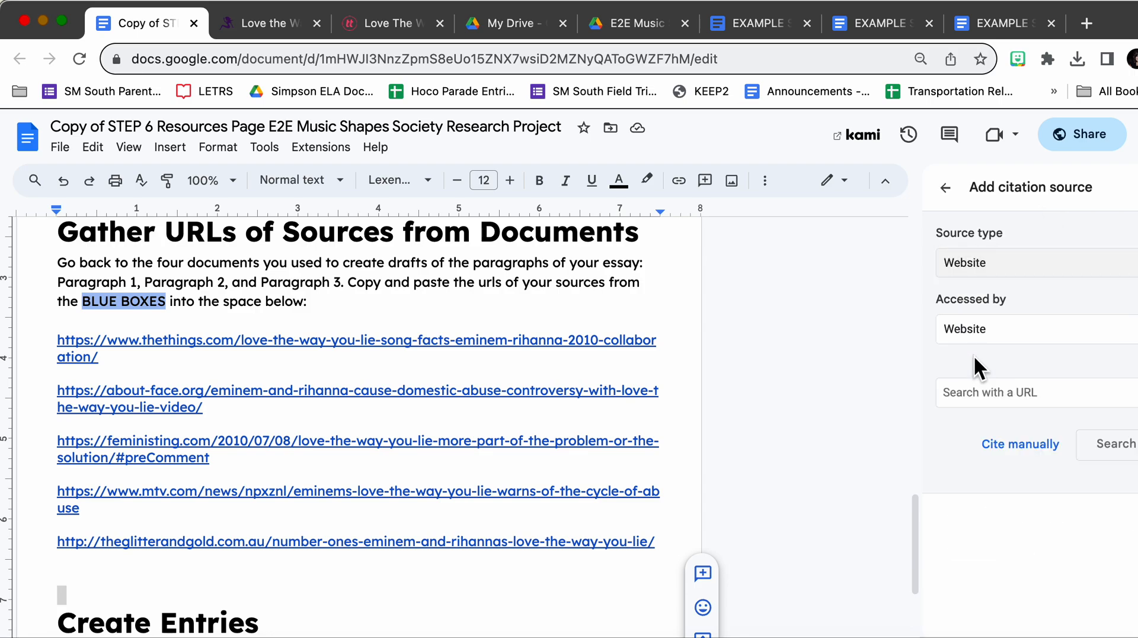
- Copy the about-face.org URL from the document's list and search for its citation details with that URL
drag(57, 394, 204, 409)
key(super+c)
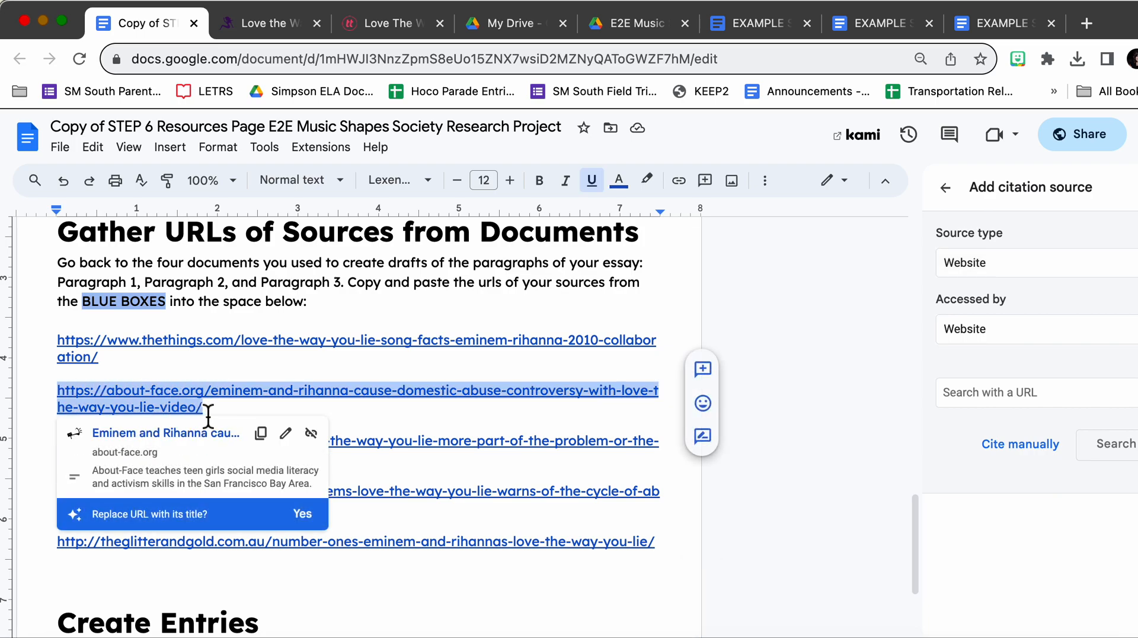
click(989, 405)
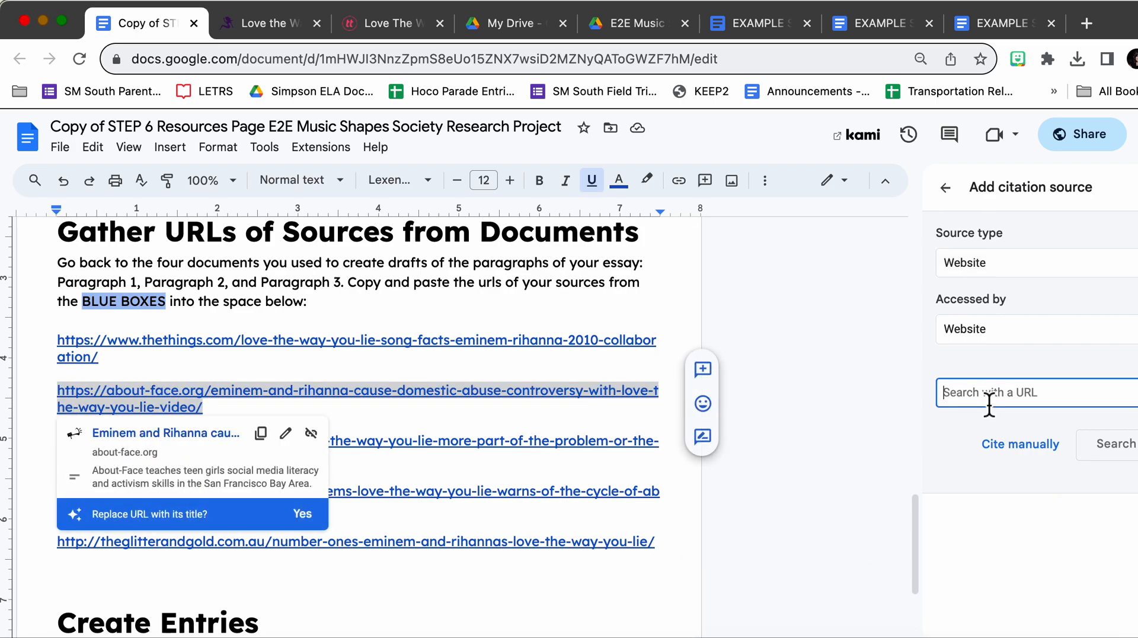
key(super+v)
click(1111, 446)
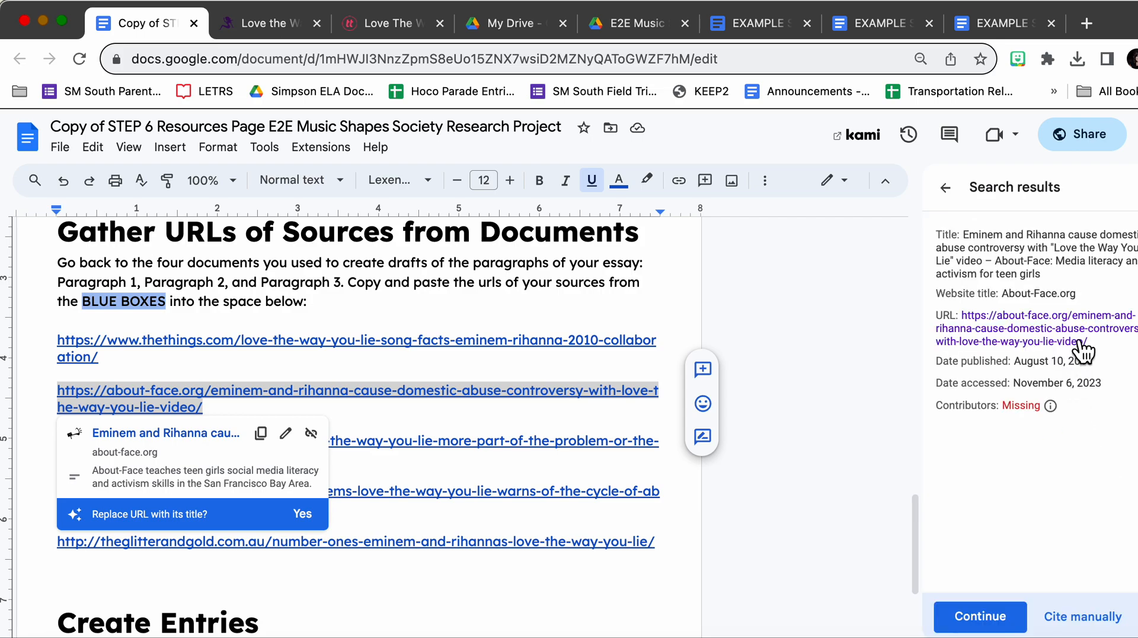
- Review the found title and missing contributor for the about-face.org article, and continue to its citation details form
drag(964, 234, 1047, 277)
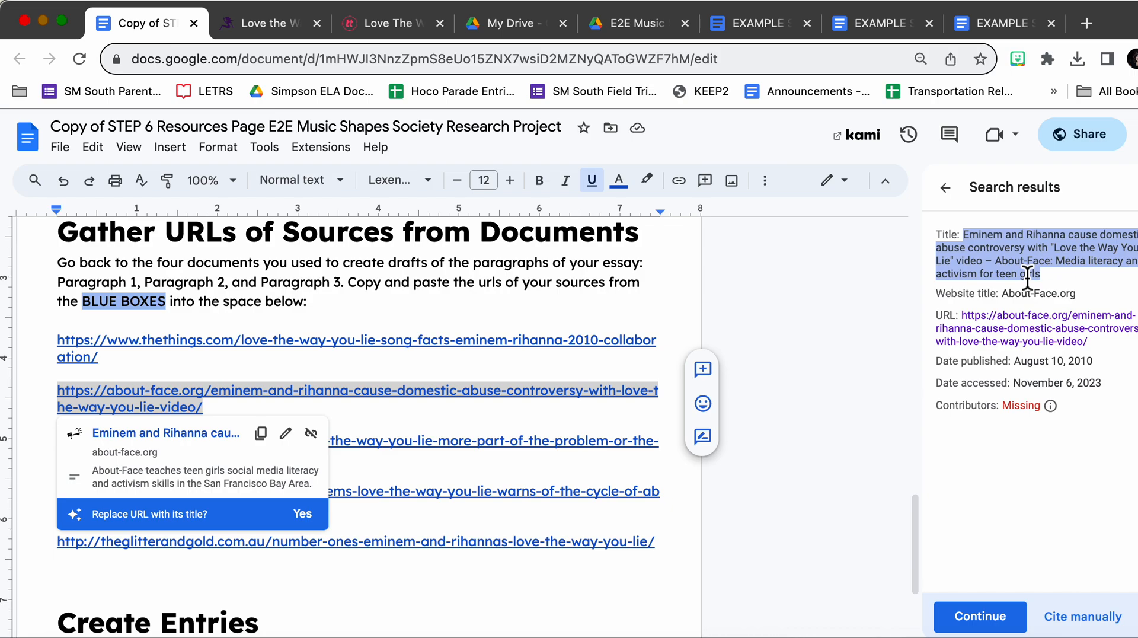
click(1038, 410)
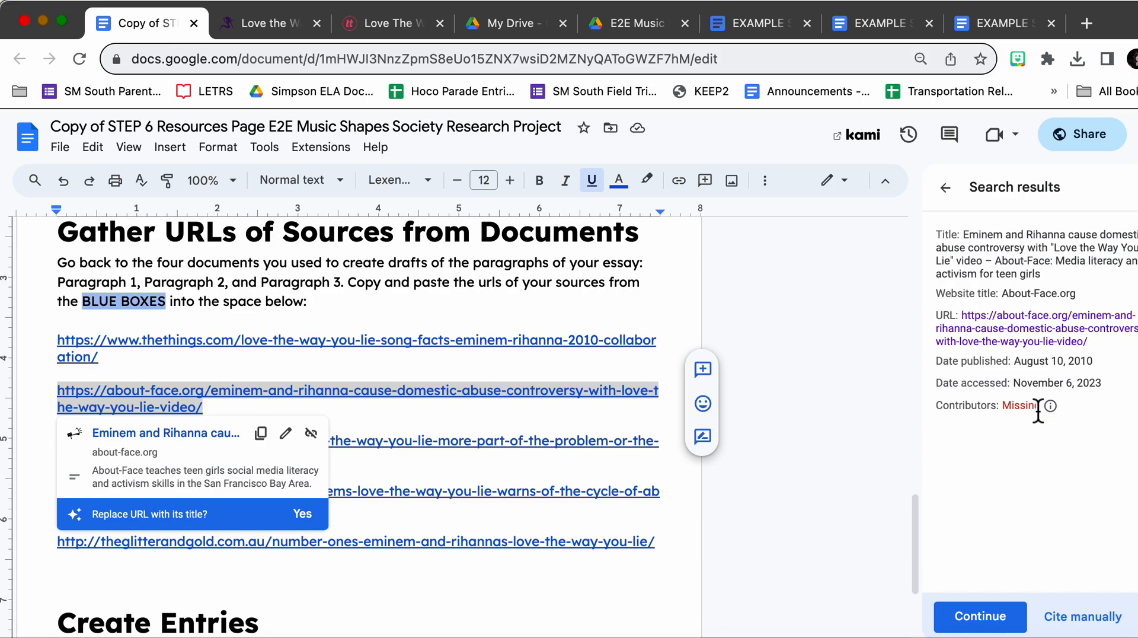
click(979, 616)
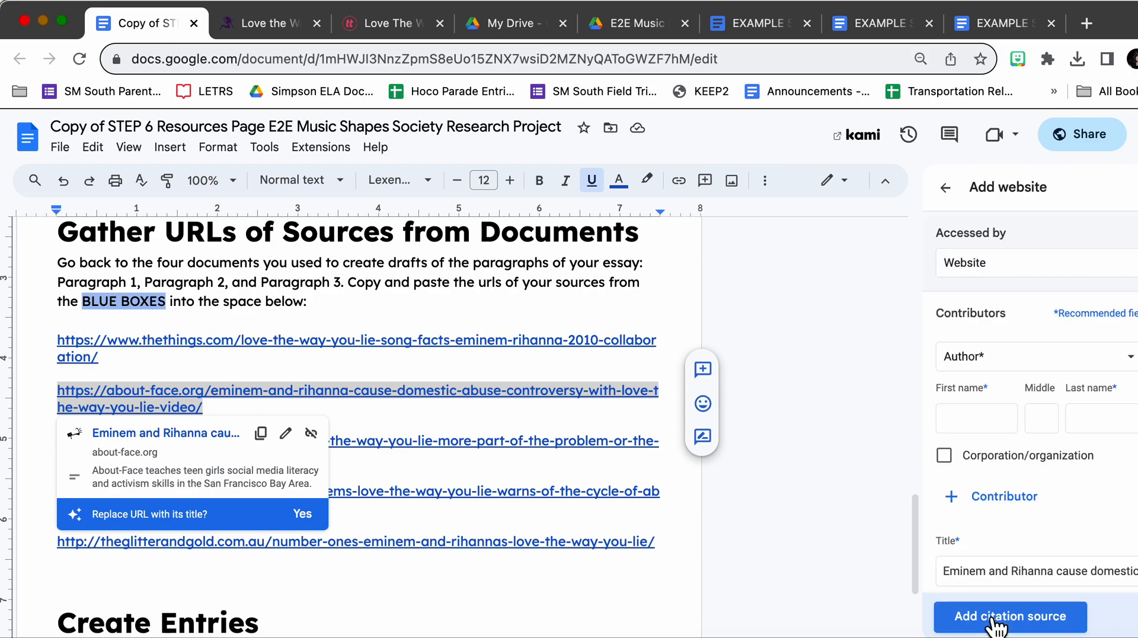
- Open the about-face.org article from the document's URL list and check its headline against the citation title
click(439, 444)
click(380, 390)
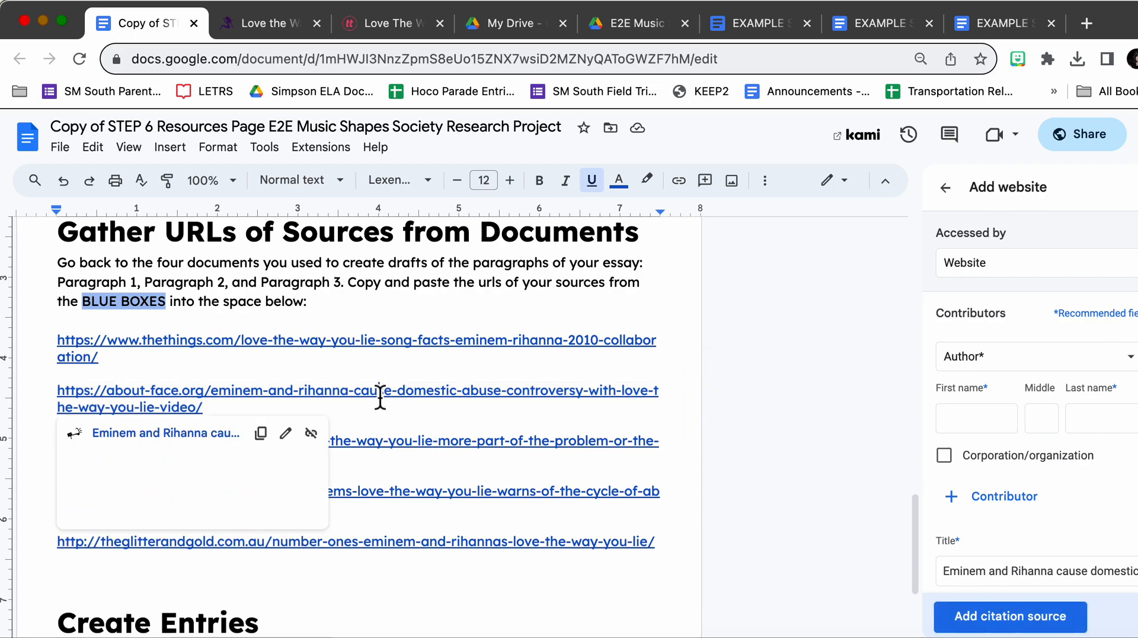
click(173, 435)
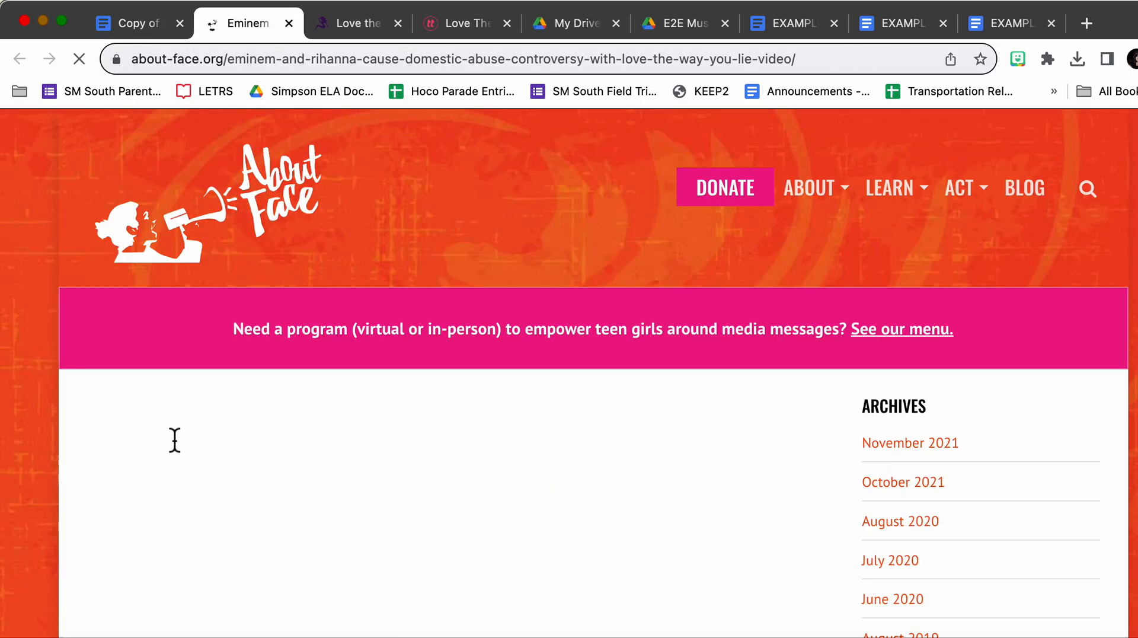
scroll(341, 533, down, 5)
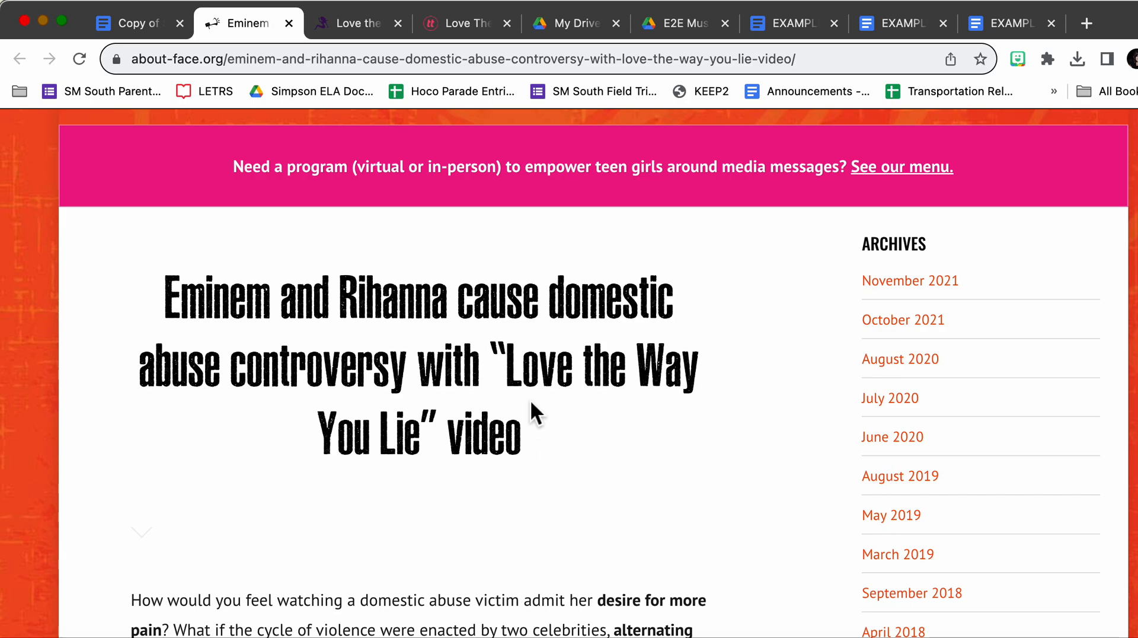
click(141, 36)
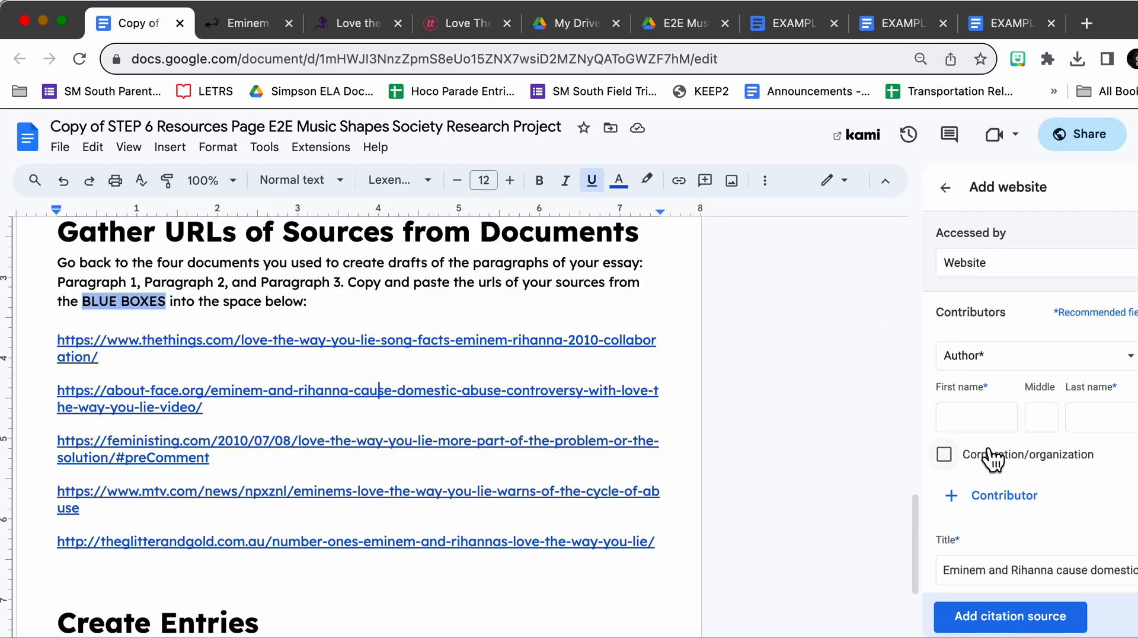
- Remove "– About-Face: Media literacy and activism for teen girls" from the end of the citation's title
scroll(990, 454, down, 3)
click(977, 463)
scroll(977, 463, right, 4)
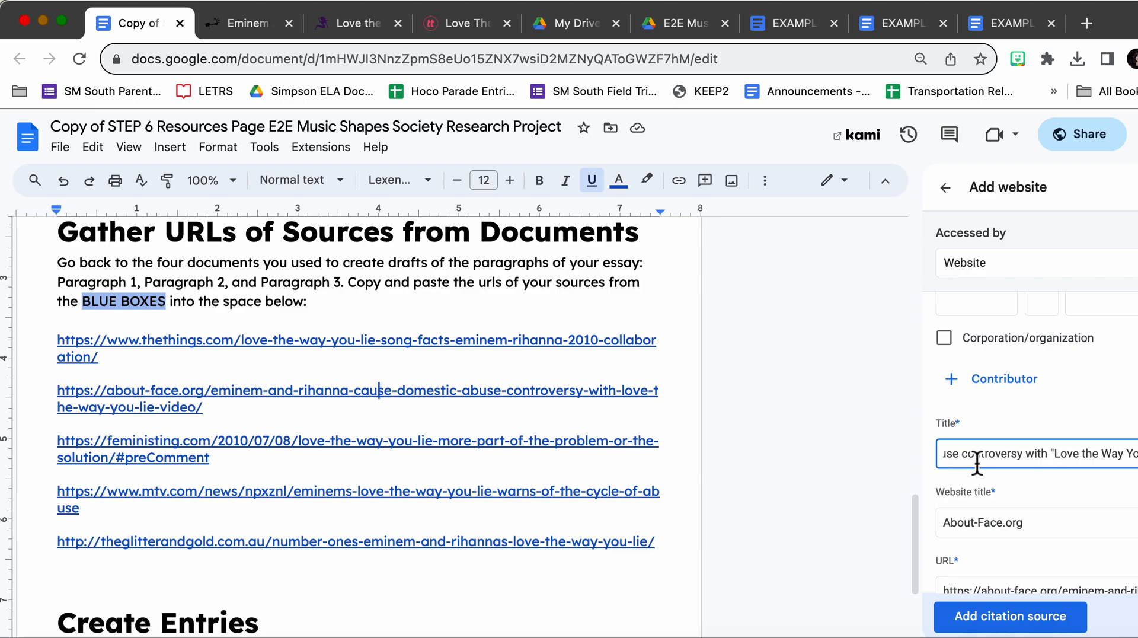
scroll(977, 463, right, 3)
drag(1025, 462, 1135, 464)
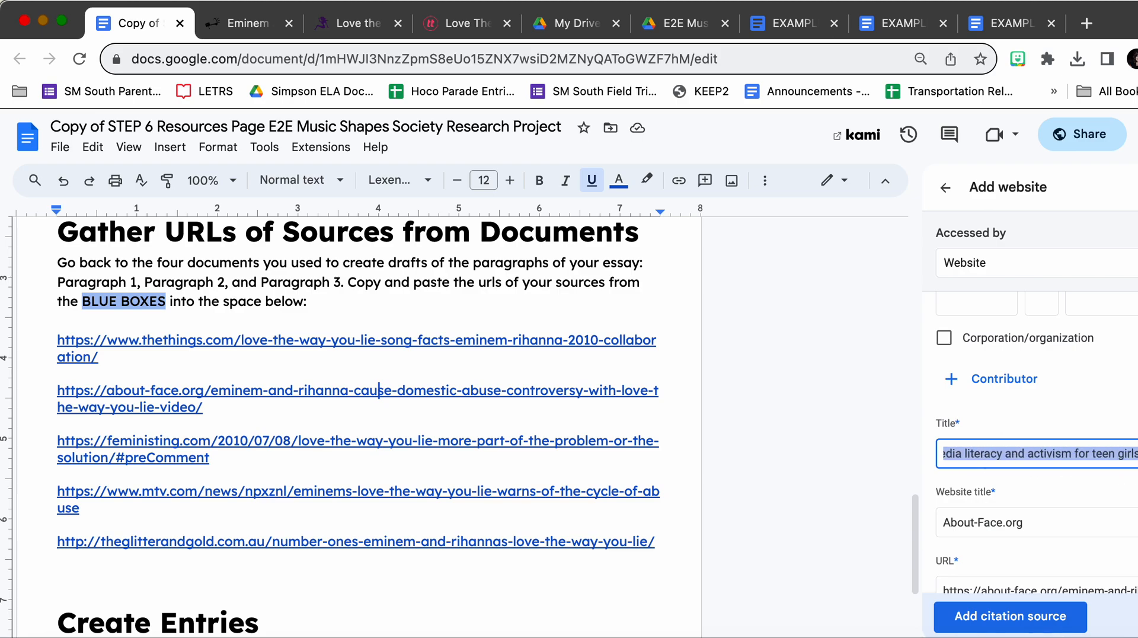
key(BackSpace)
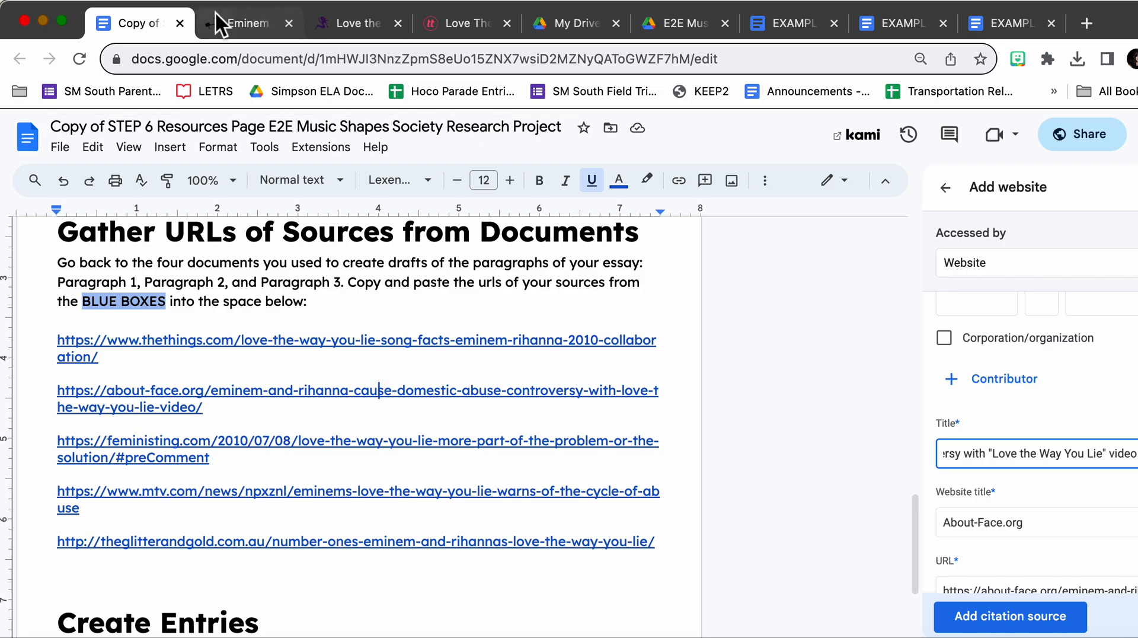
- Examine the about-face.org article through to its end to identify the author's full name
click(233, 27)
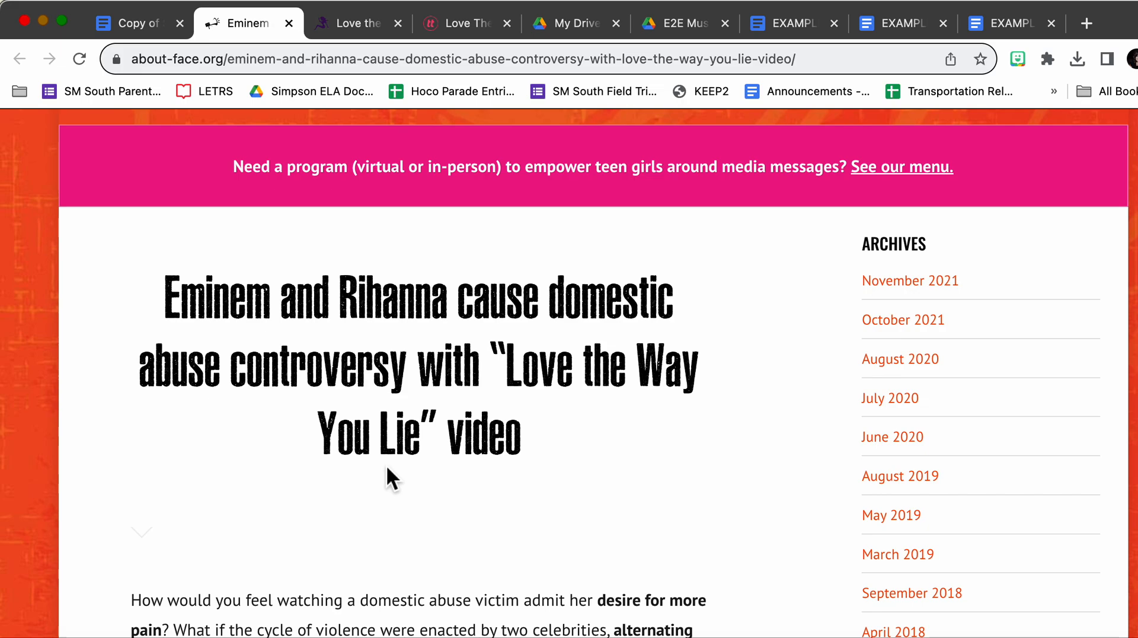
scroll(386, 464, down, 20)
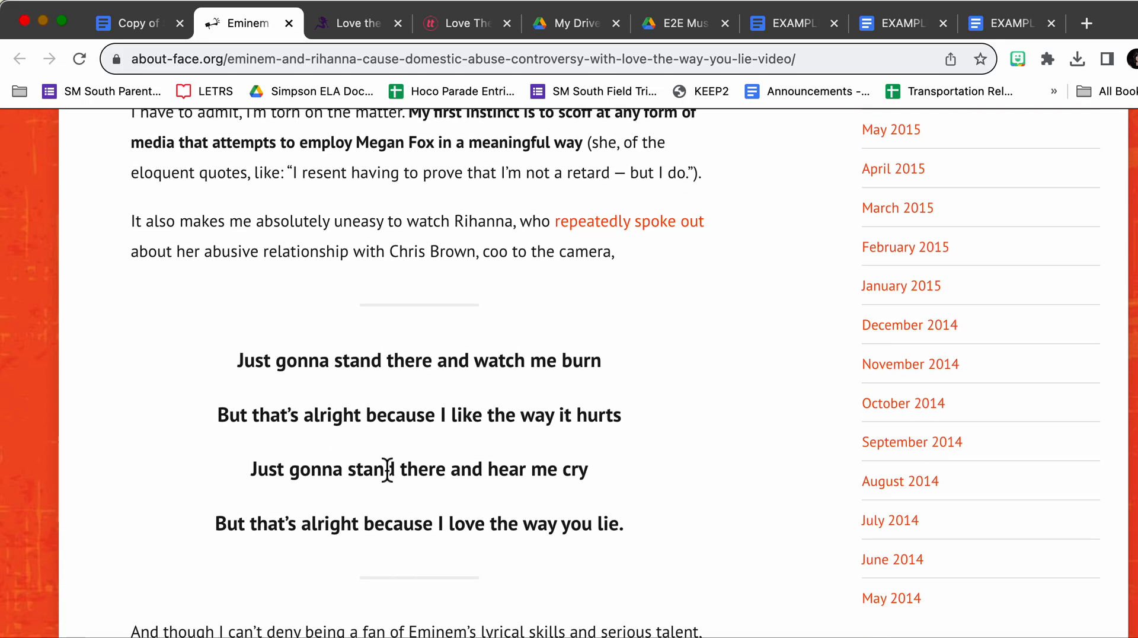
scroll(385, 469, down, 15)
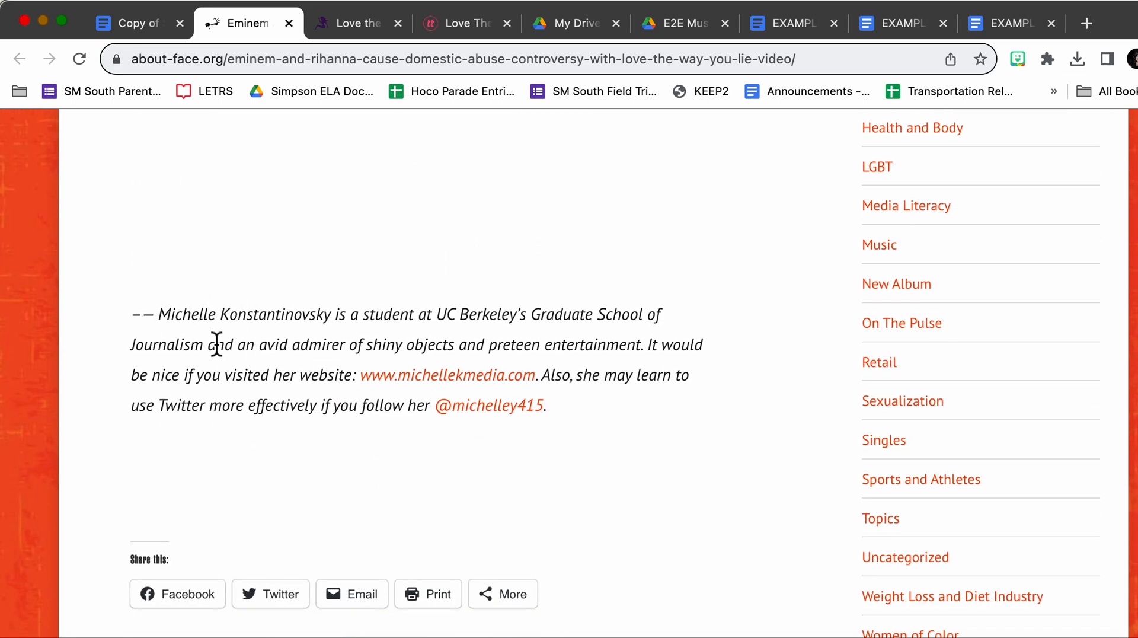
scroll(230, 377, up, 7)
scroll(230, 378, down, 4)
scroll(228, 379, down, 3)
drag(160, 321, 332, 321)
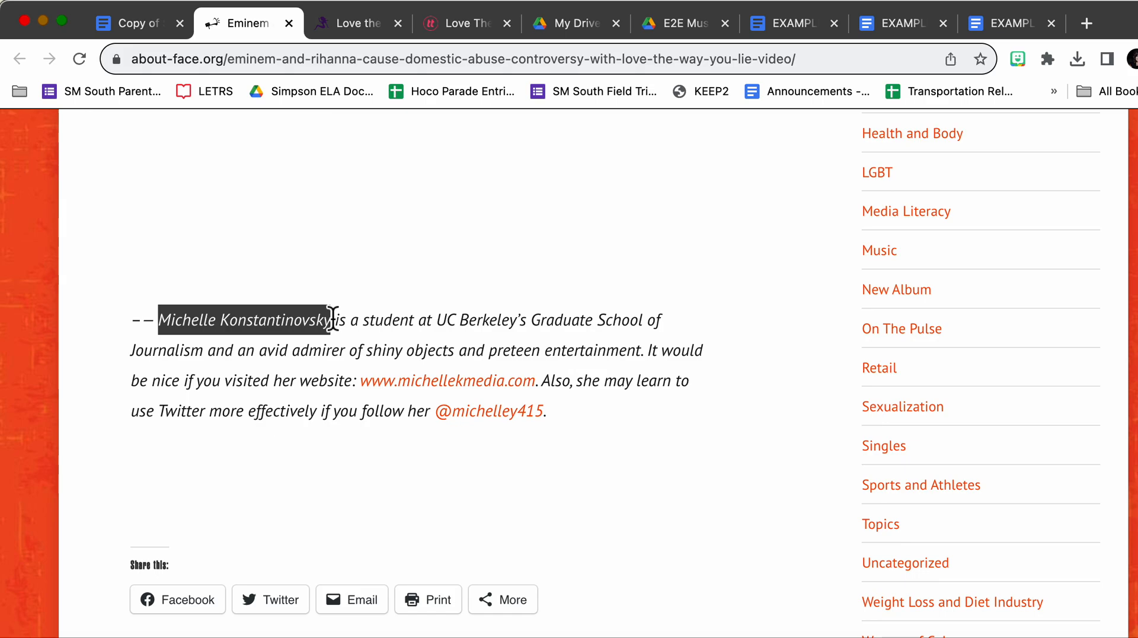
- Add a second author contributor with the article author's first and last name, and add the about-face.org article as a citation source
click(123, 22)
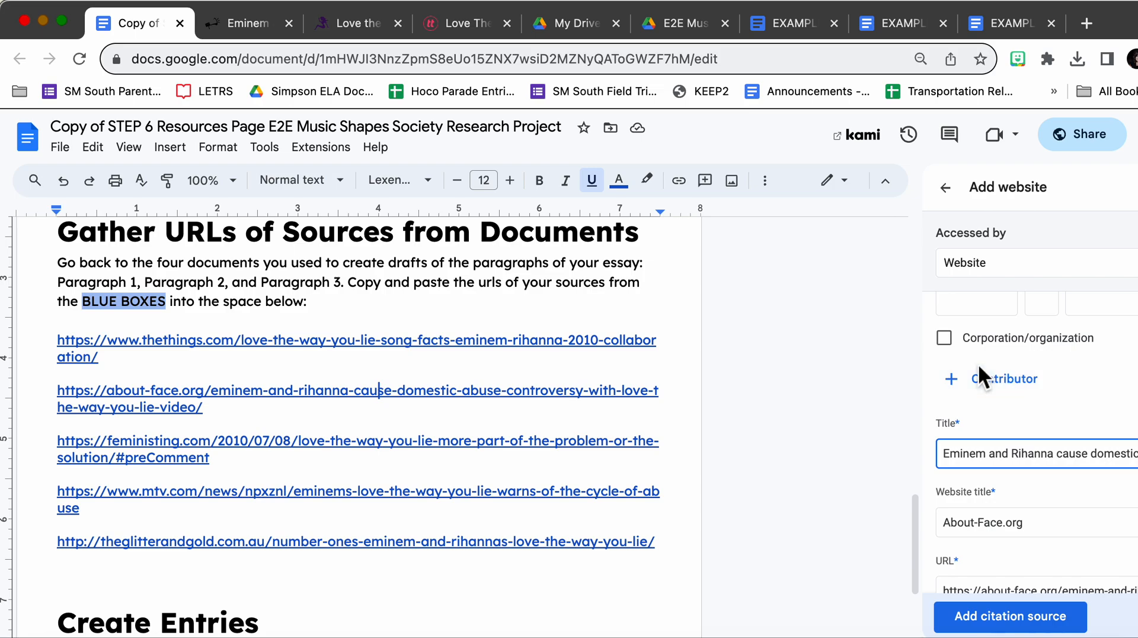
click(1000, 382)
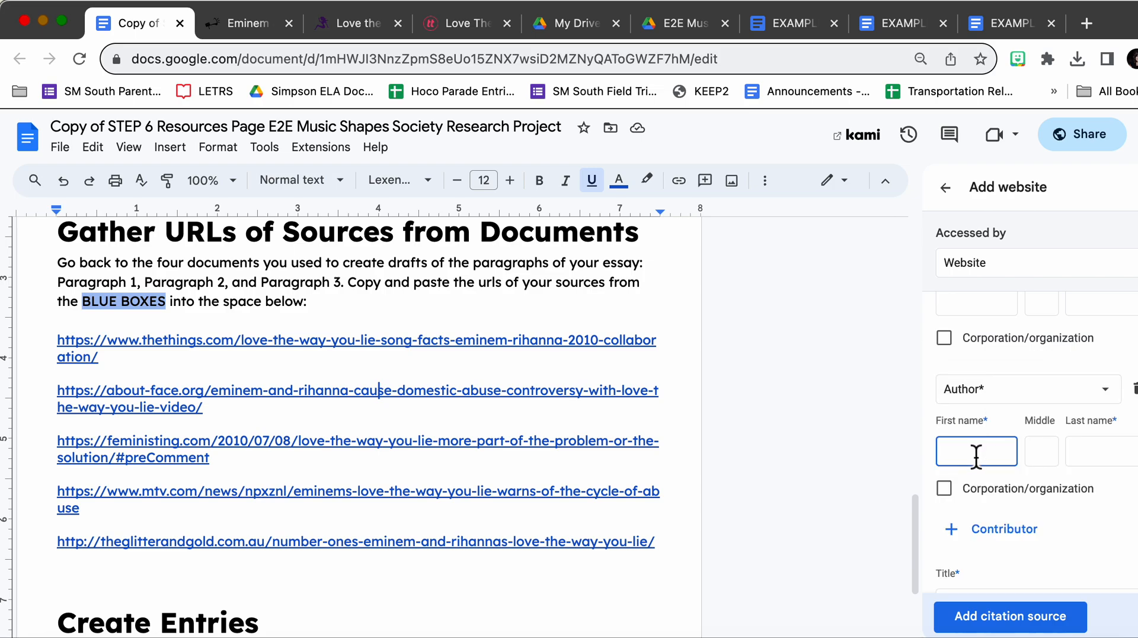
text(Michelle)
click(1104, 456)
text(Konstan)
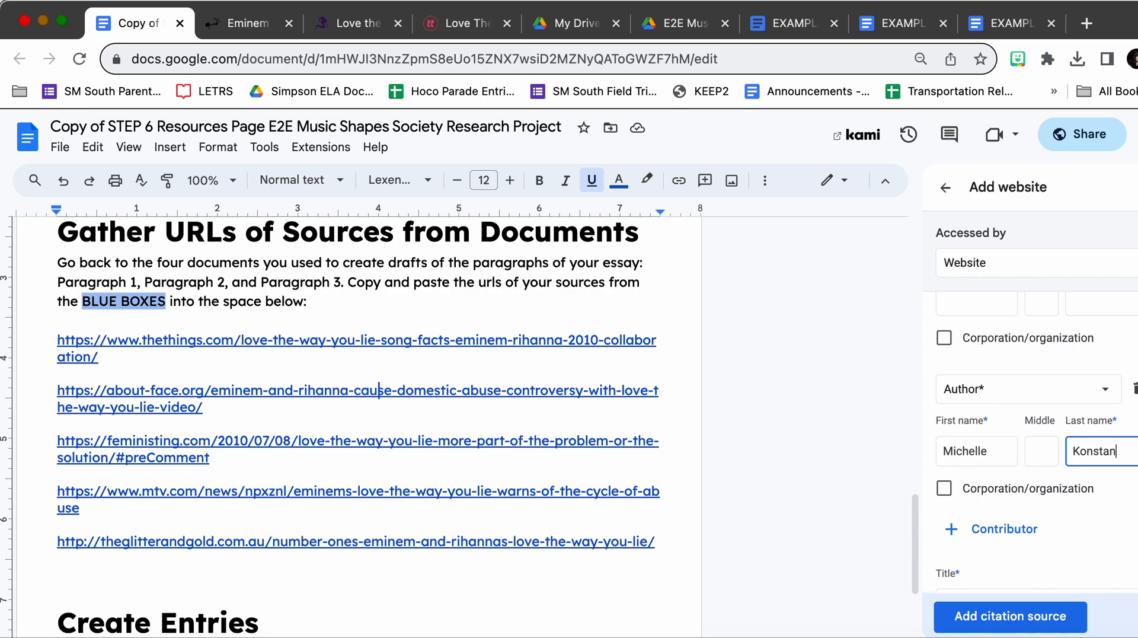
text(tinovsky)
click(1045, 276)
click(1046, 296)
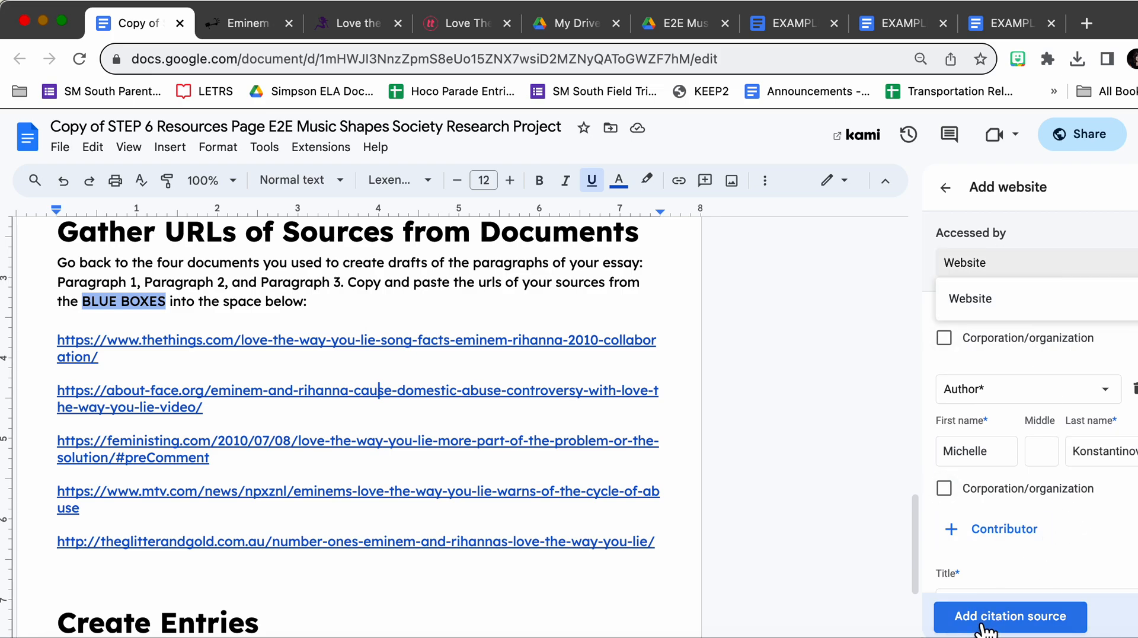
click(985, 621)
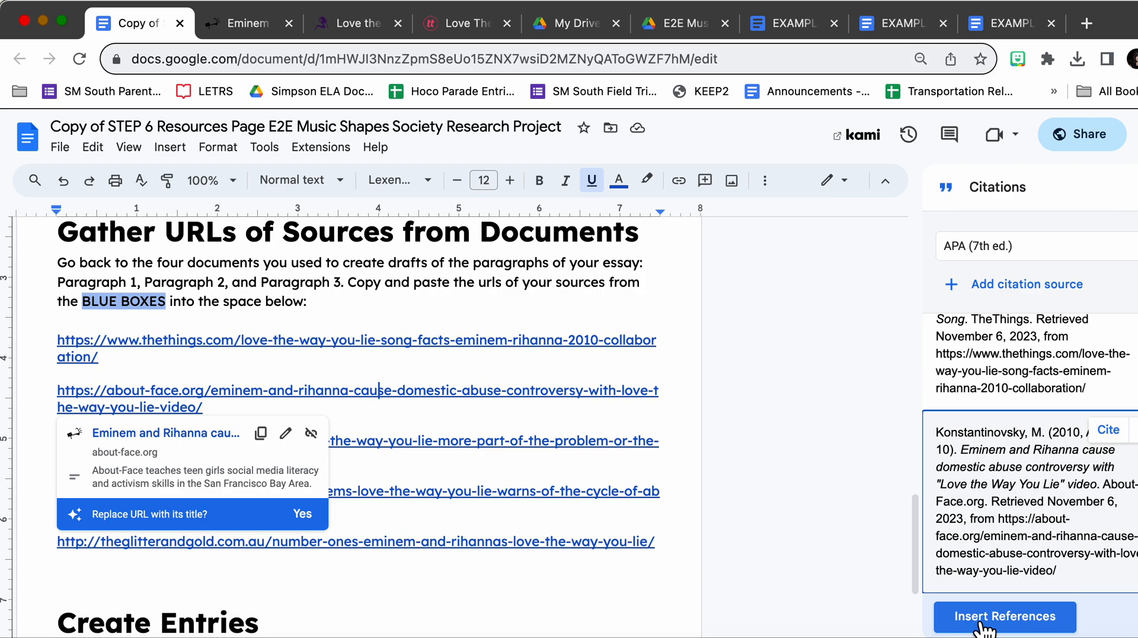
- Start a fourth citation source with its source type set to Website
double_click(556, 519)
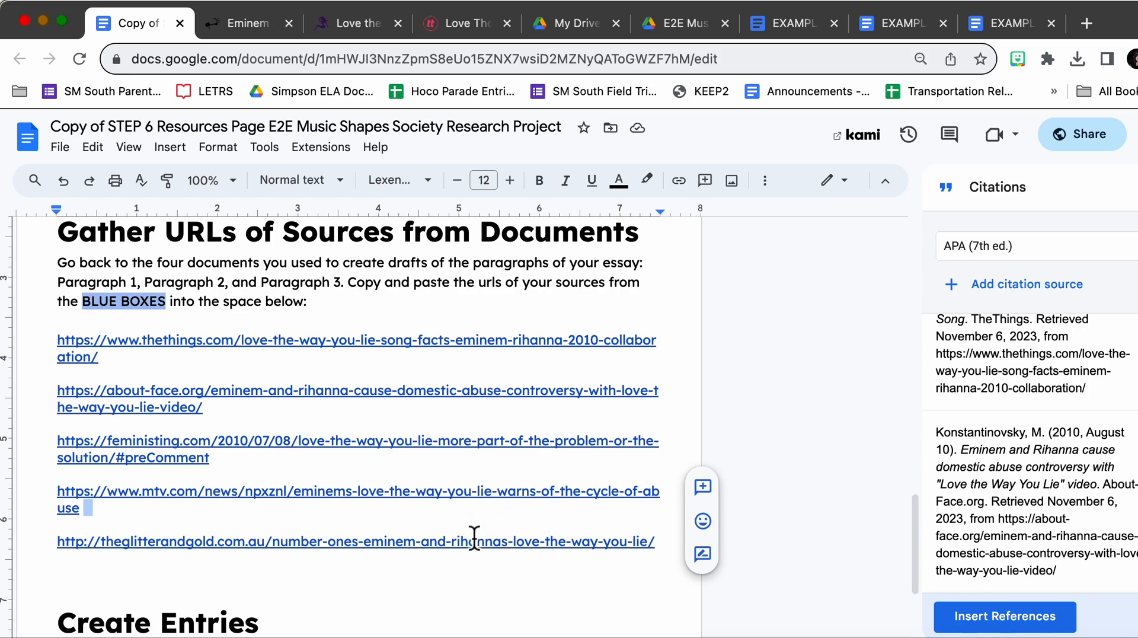
click(1051, 290)
click(991, 266)
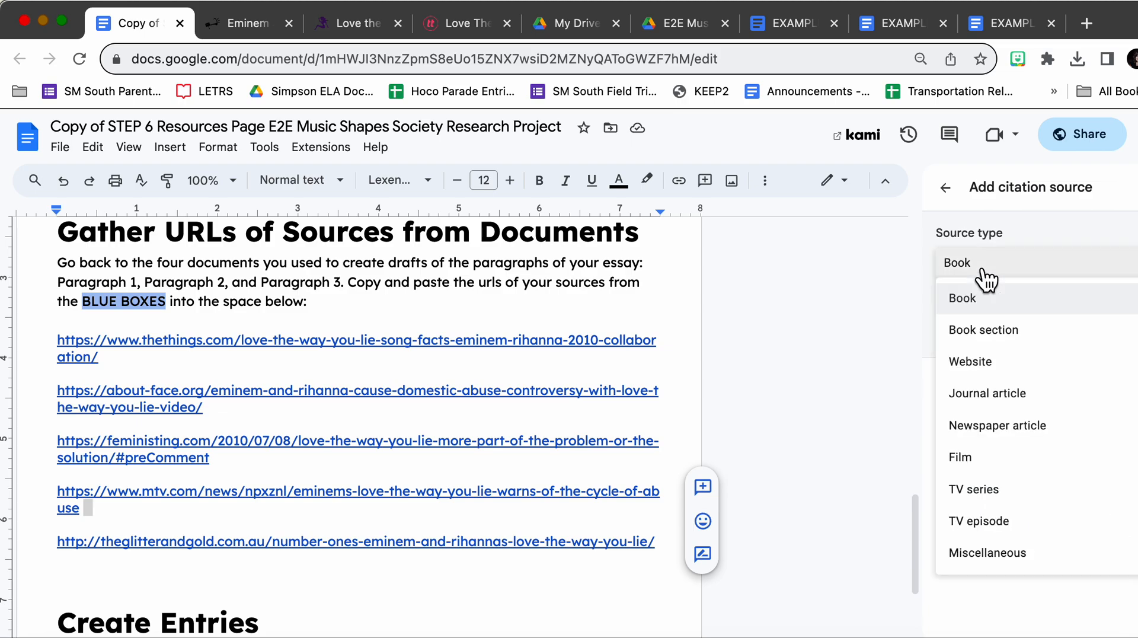
click(990, 360)
click(984, 394)
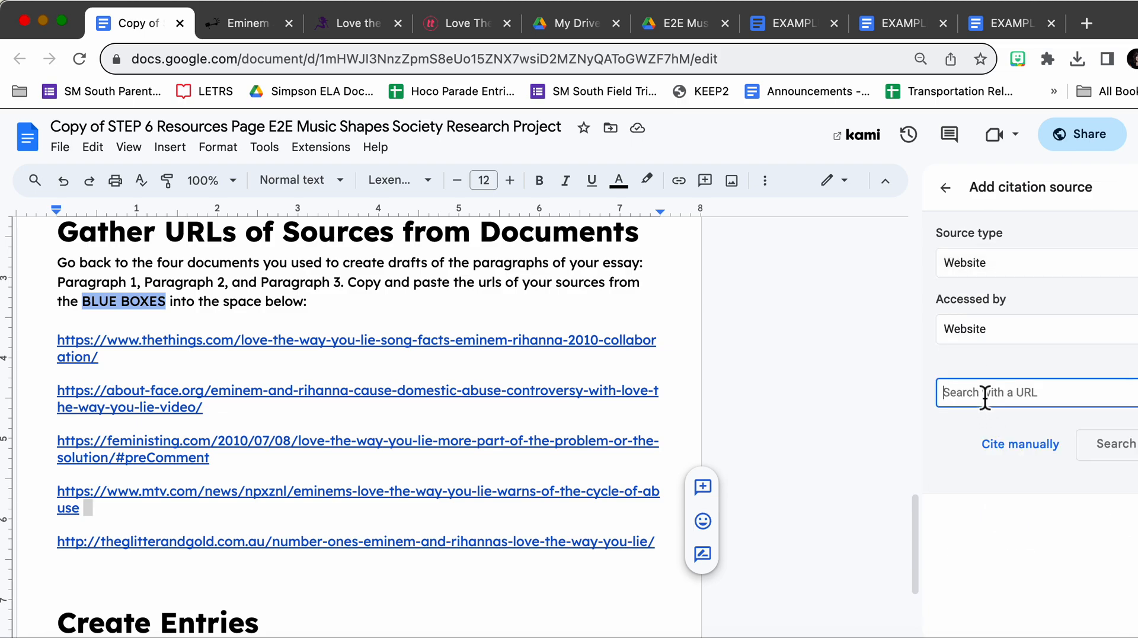
- Copy the mtv.com URL from the document's list and search for its citation details with that URL
drag(61, 492, 102, 510)
key(super+c)
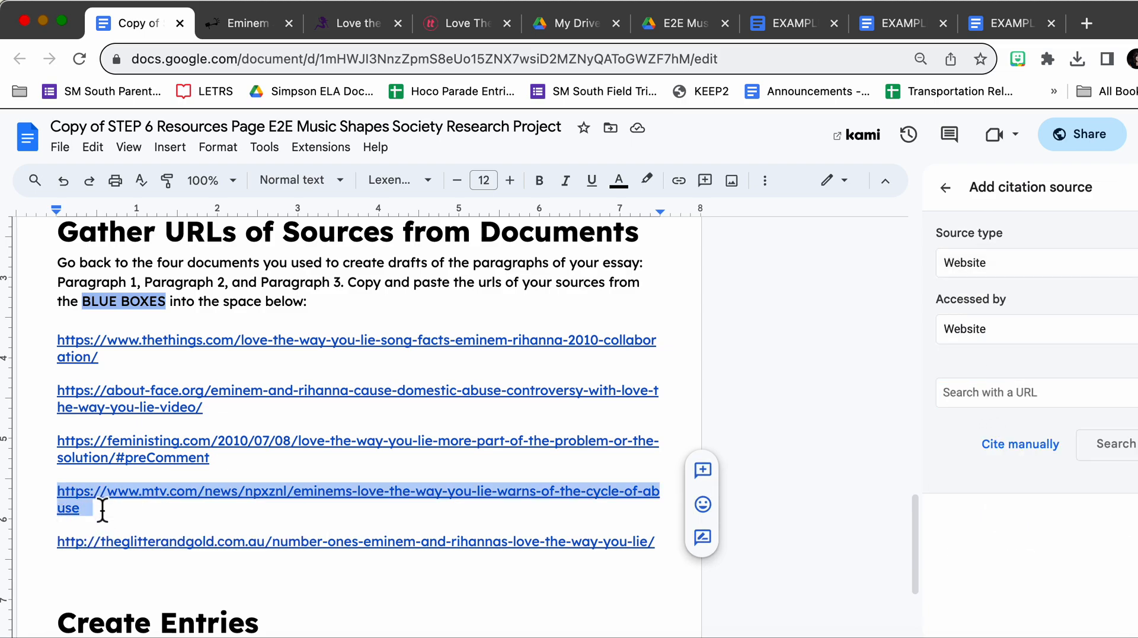
click(967, 393)
key(super+v)
click(1114, 463)
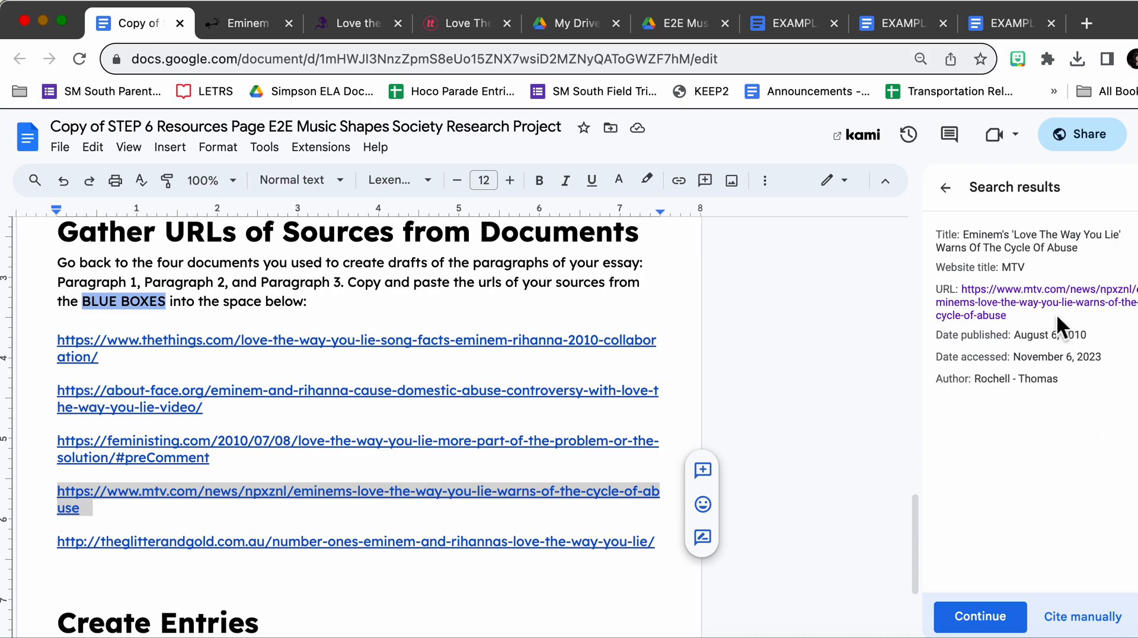
- Open the MTV article from the search results and compare its headline with the found citation title
click(1049, 301)
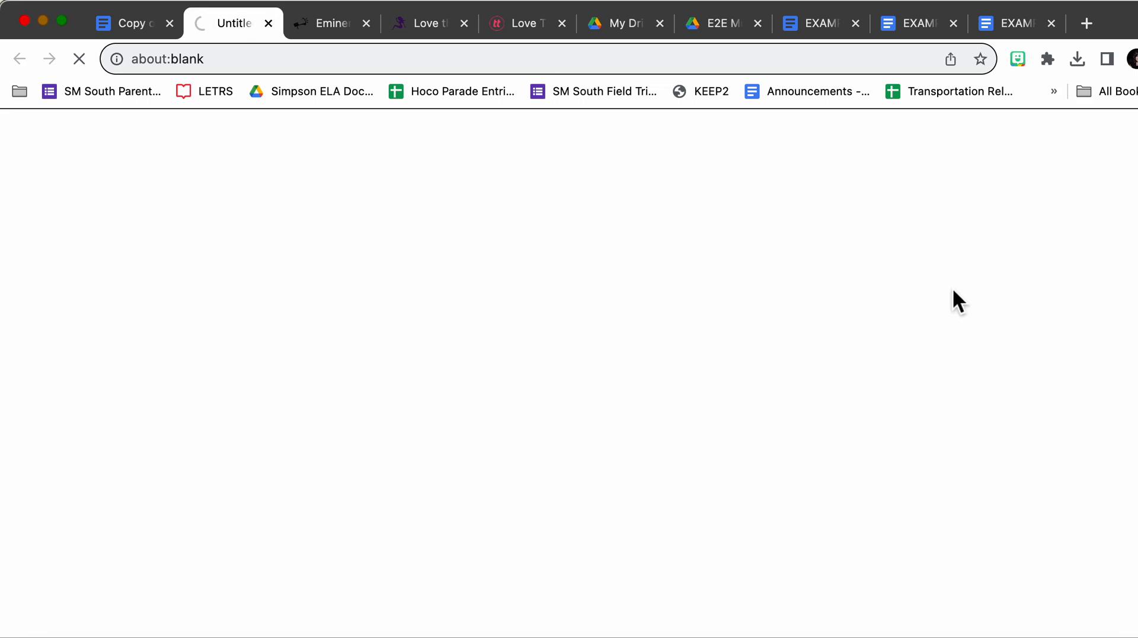
click(269, 26)
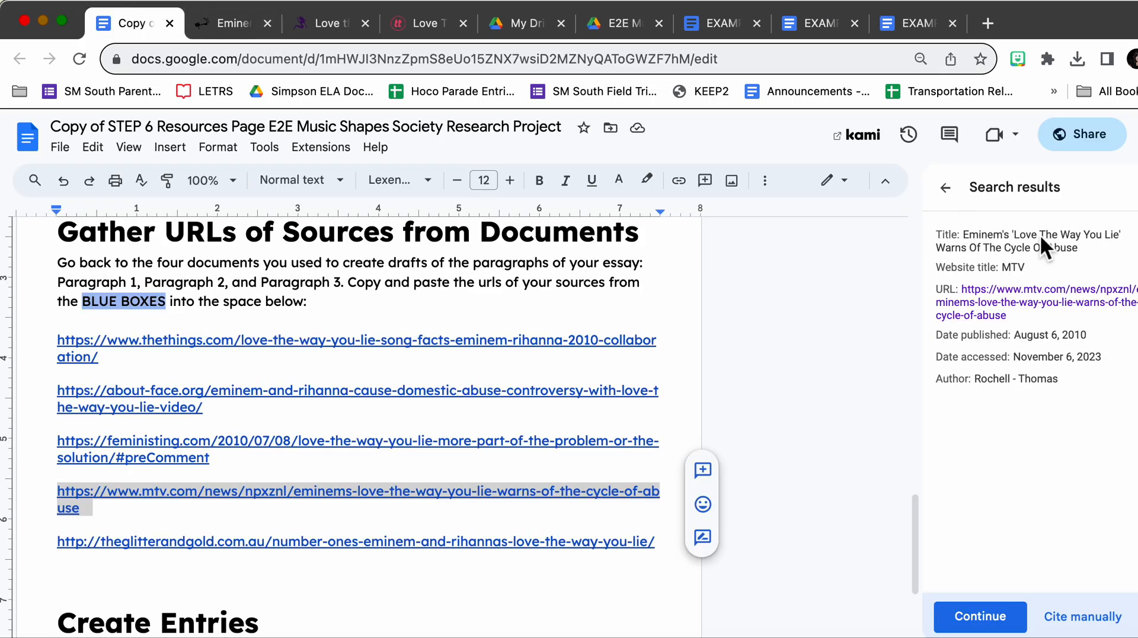
click(1045, 301)
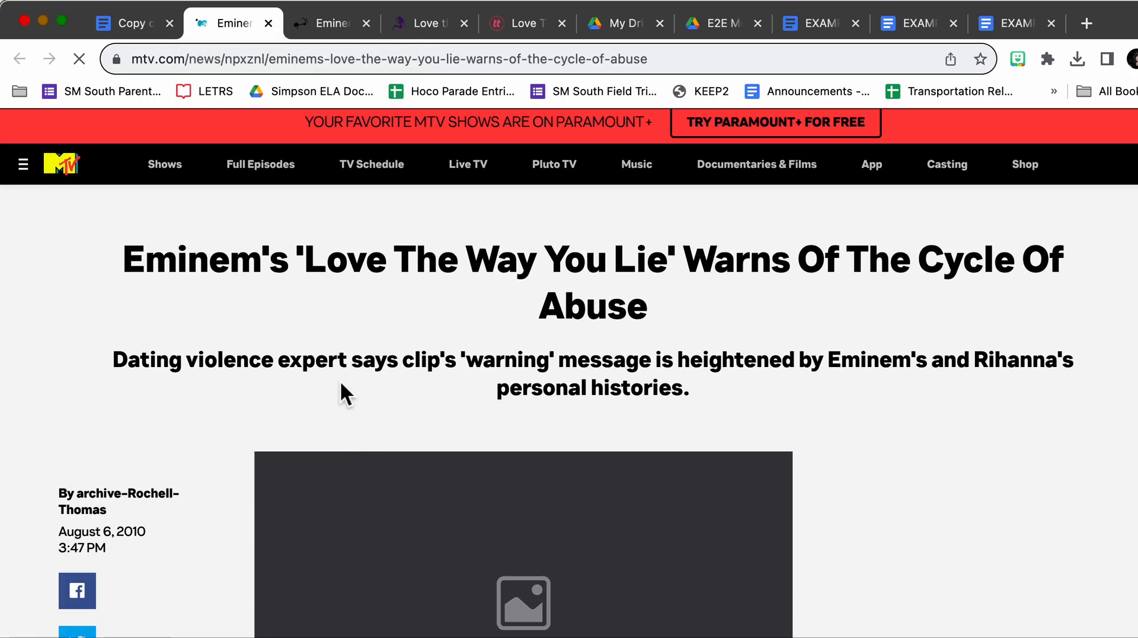
drag(128, 259, 677, 325)
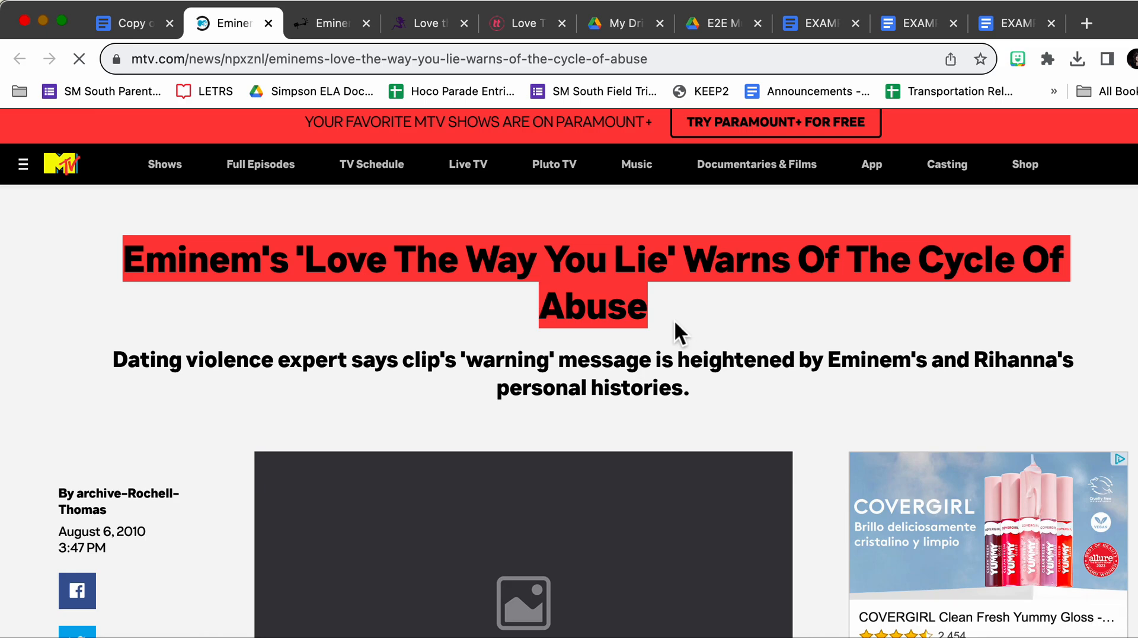
click(140, 24)
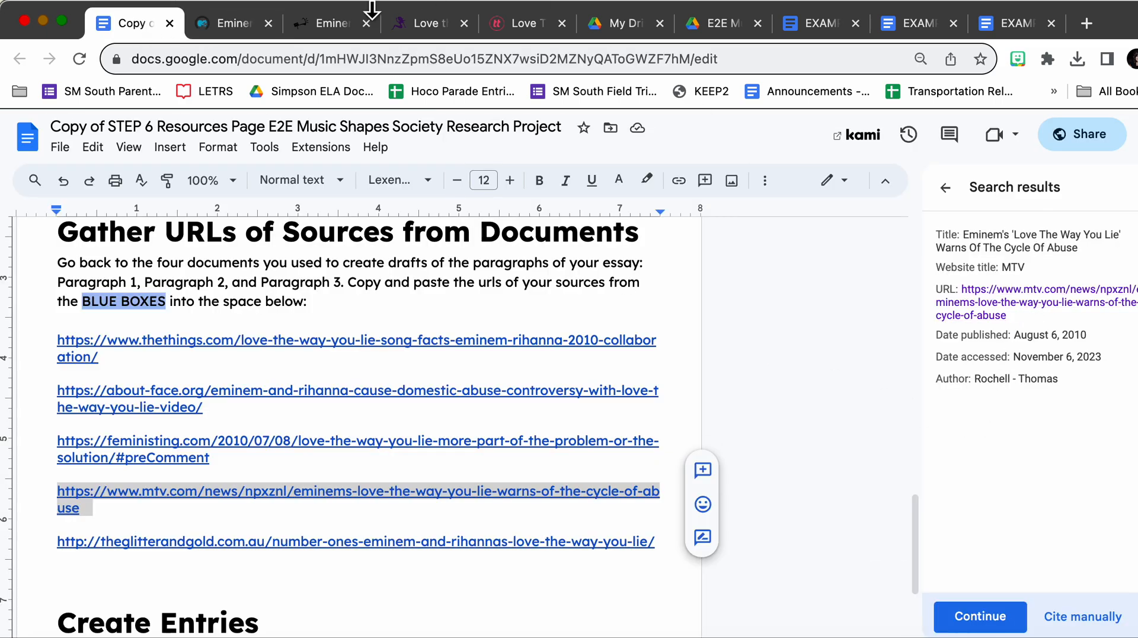
- Compare the MTV article's publication date and author byline with the found citation details
click(226, 33)
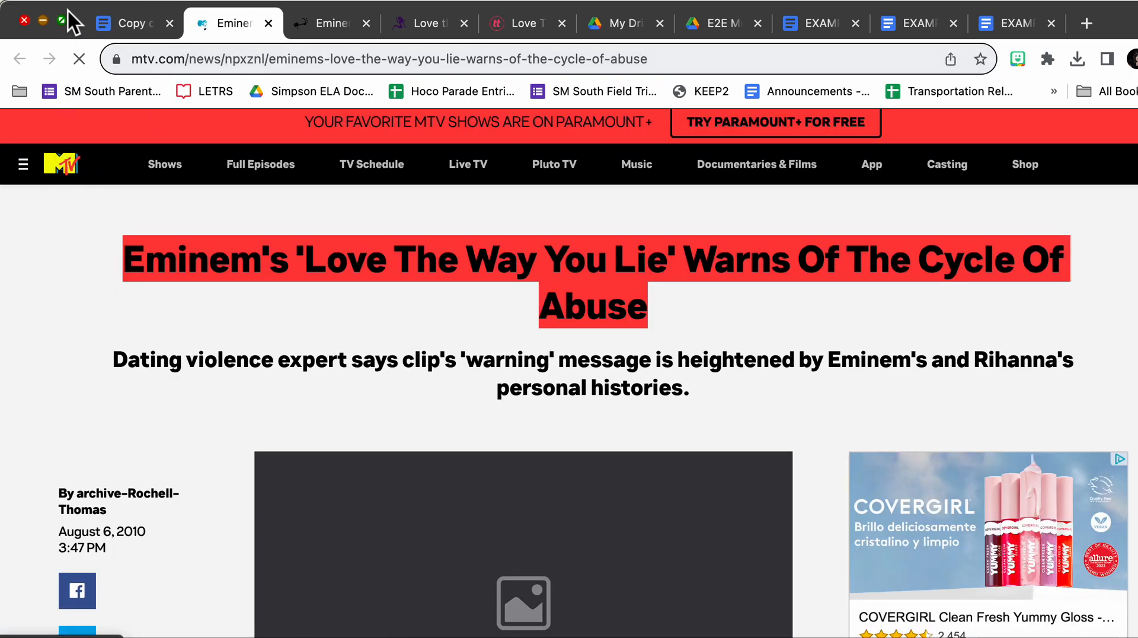
click(112, 16)
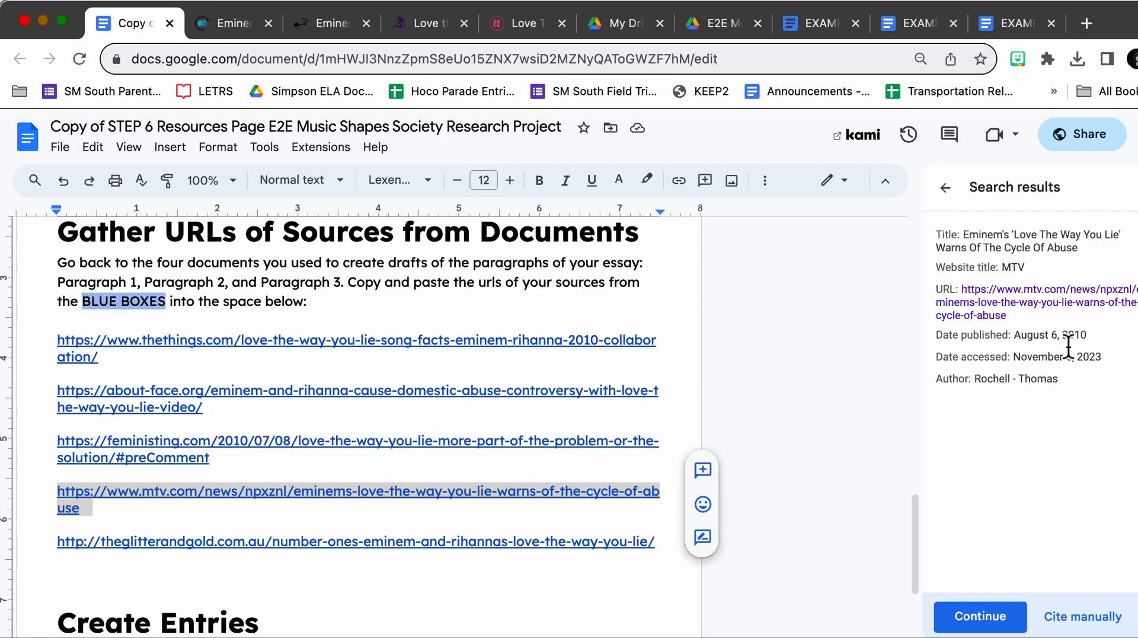
click(223, 25)
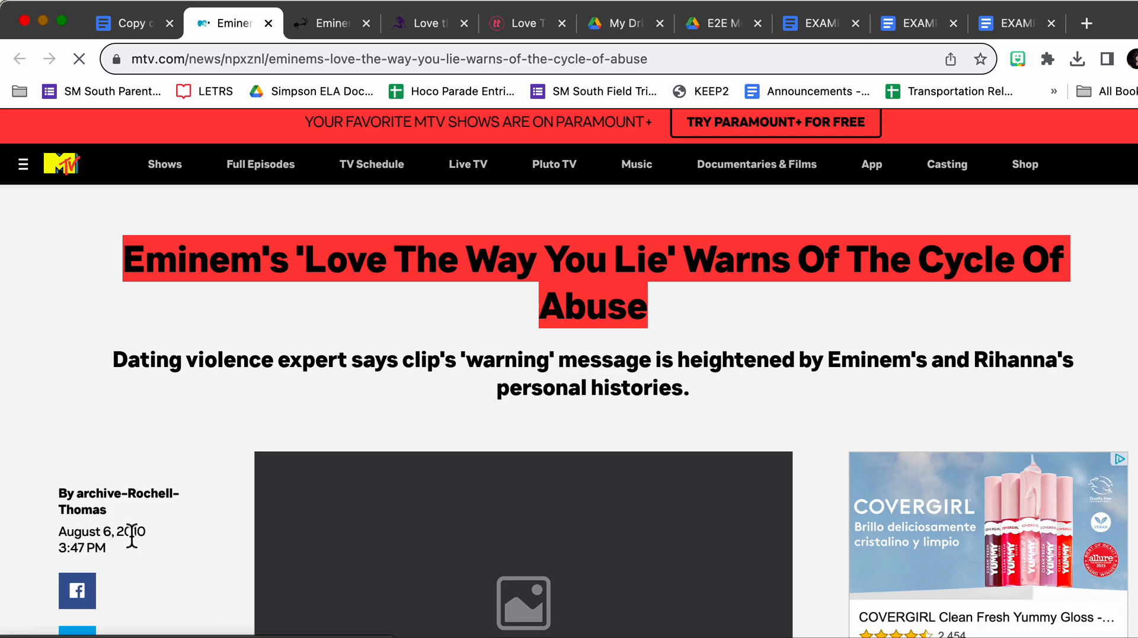
click(123, 25)
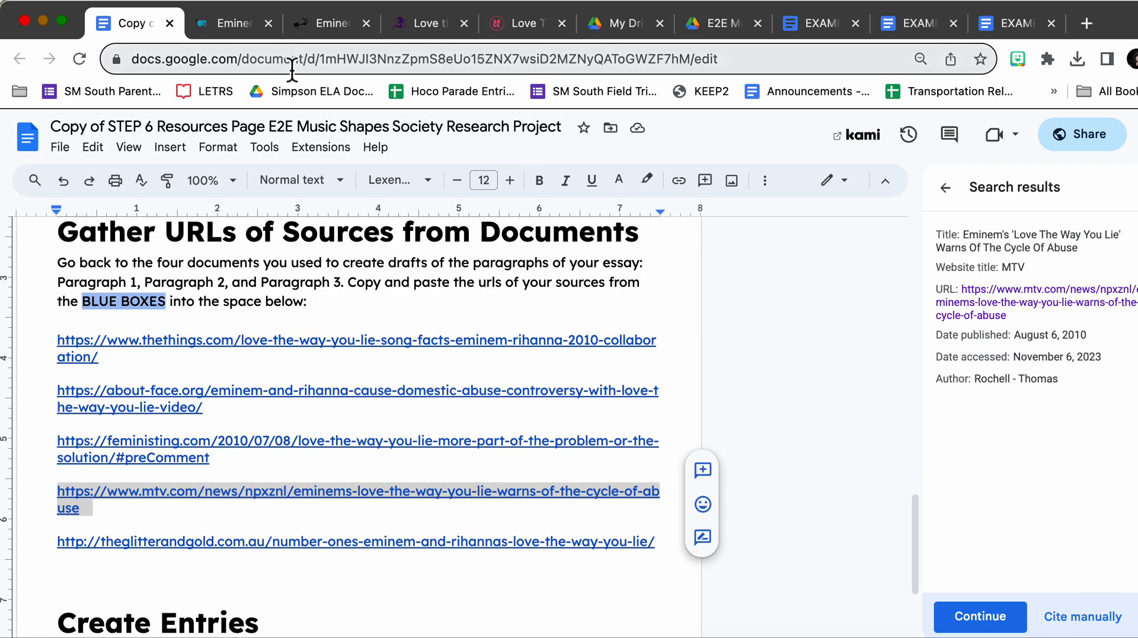
click(223, 27)
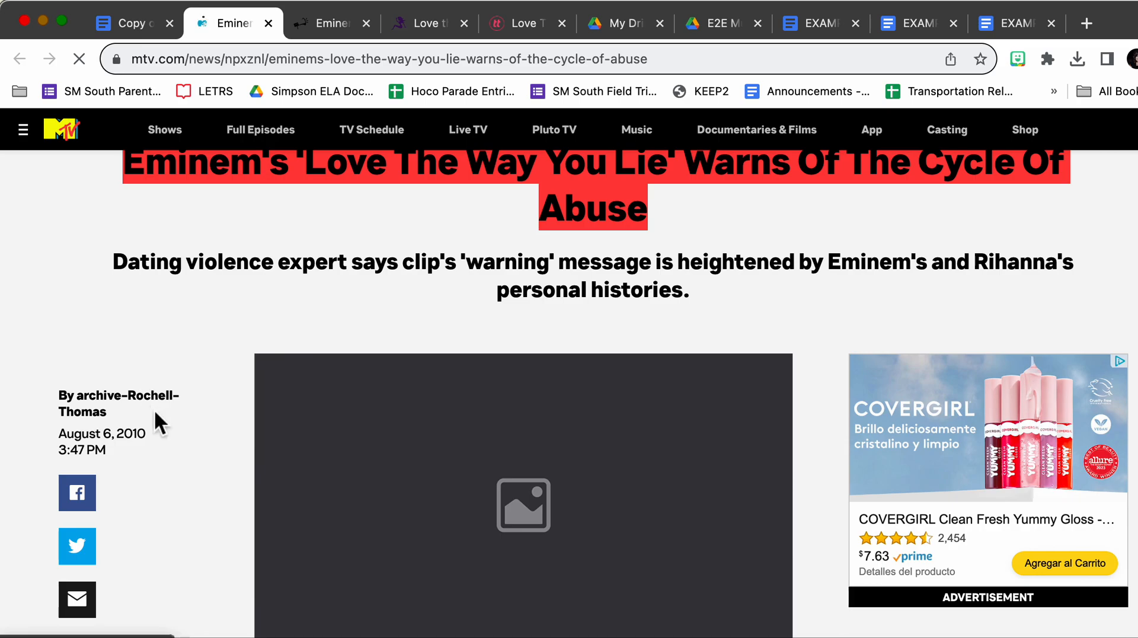
click(143, 30)
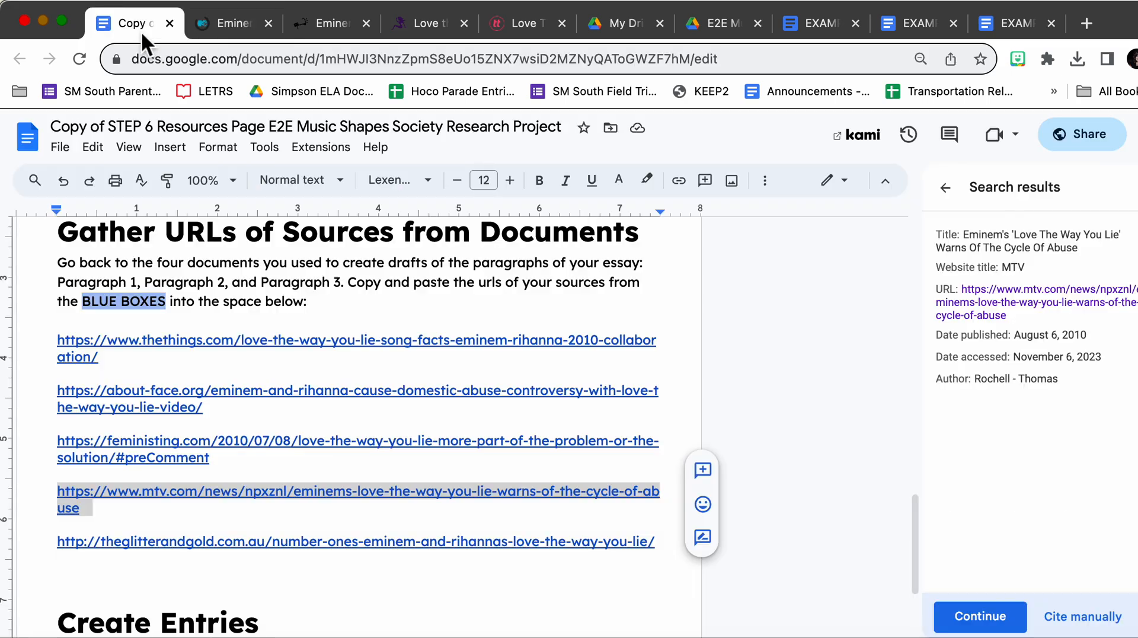
- Continue with the found MTV details, remove the hyphen from the author's middle name, and add the citation source
click(996, 622)
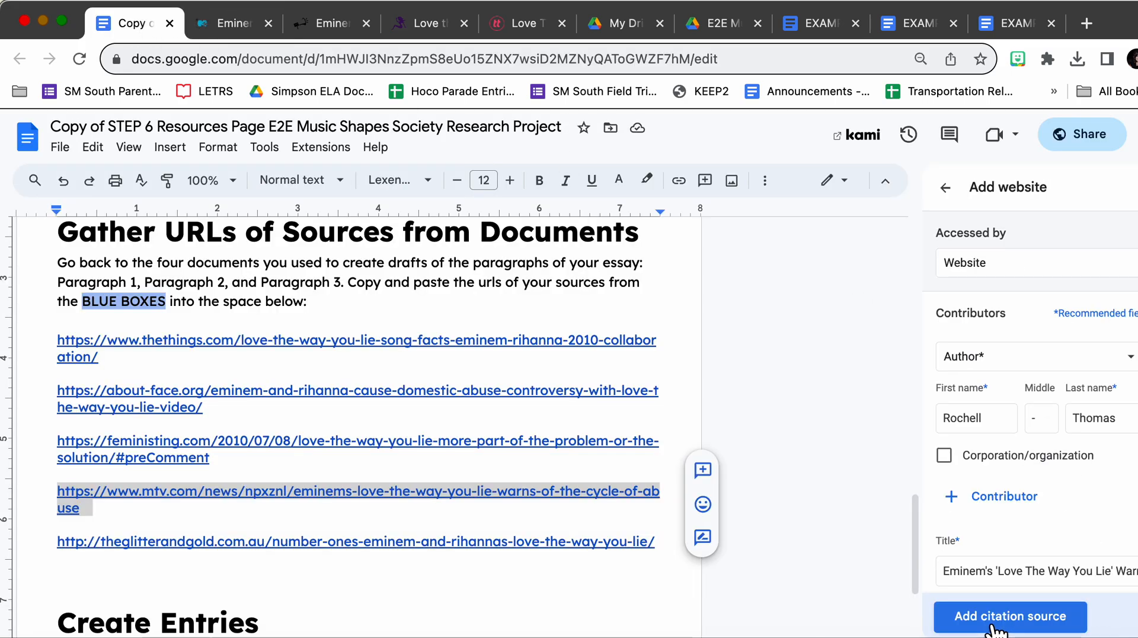
click(1046, 423)
key(BackSpace)
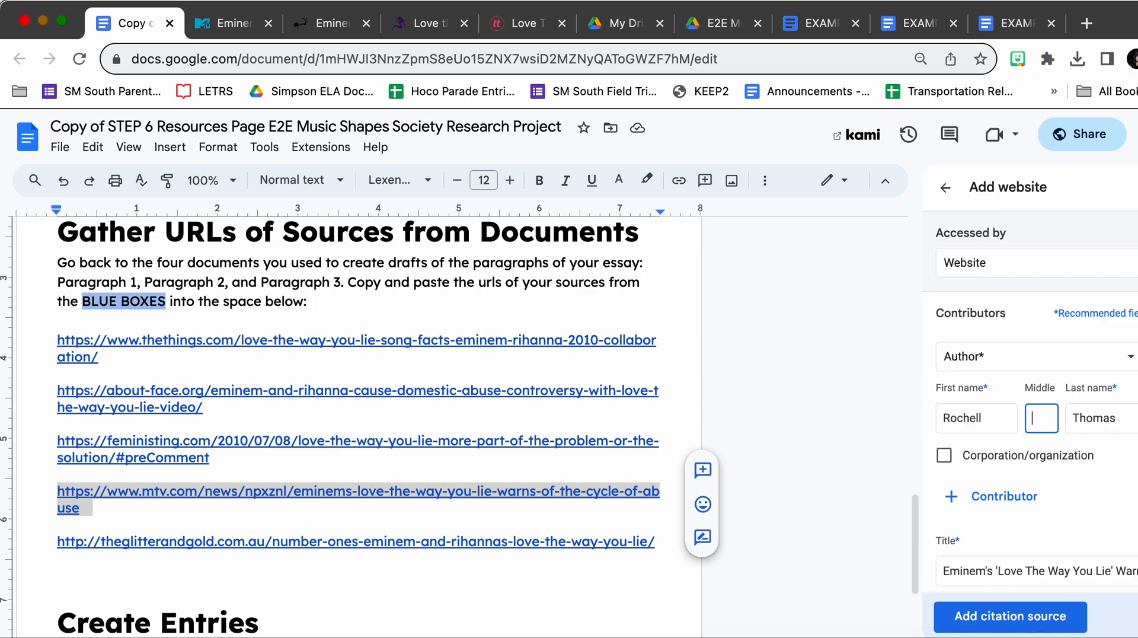
click(1055, 627)
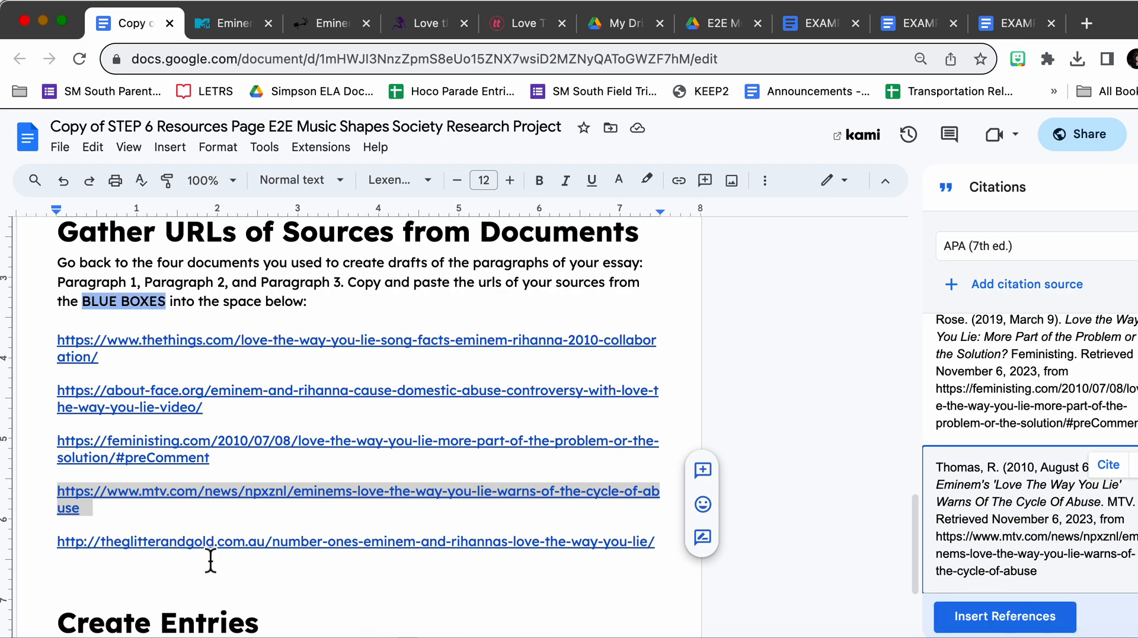
- Start a fifth citation source with both its source type and access method set to Website
click(1002, 287)
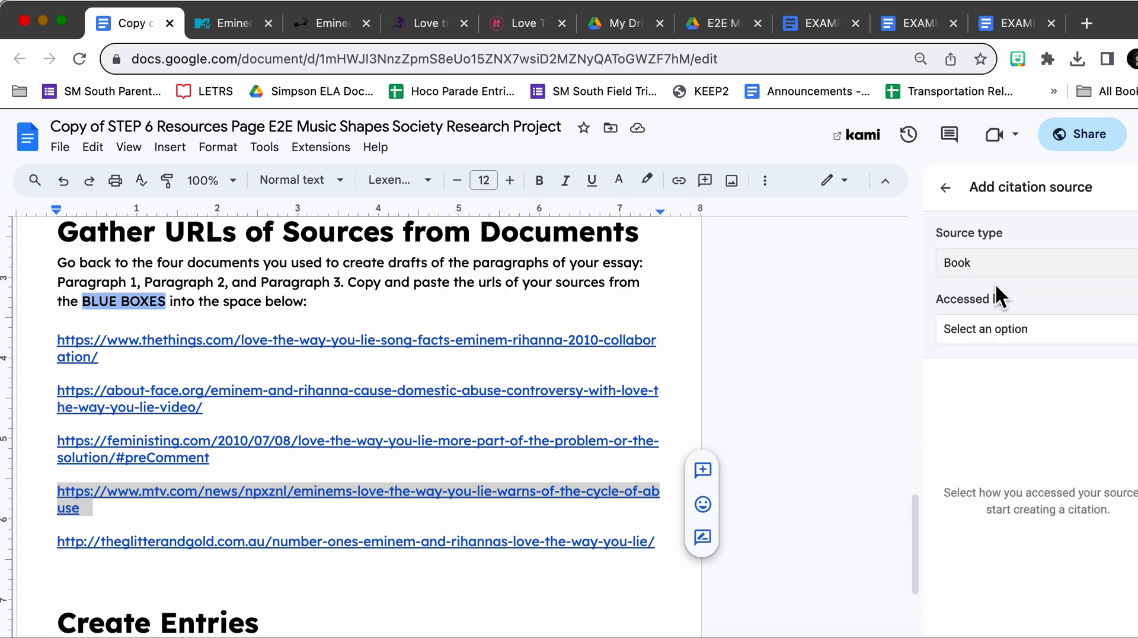
click(993, 284)
click(985, 369)
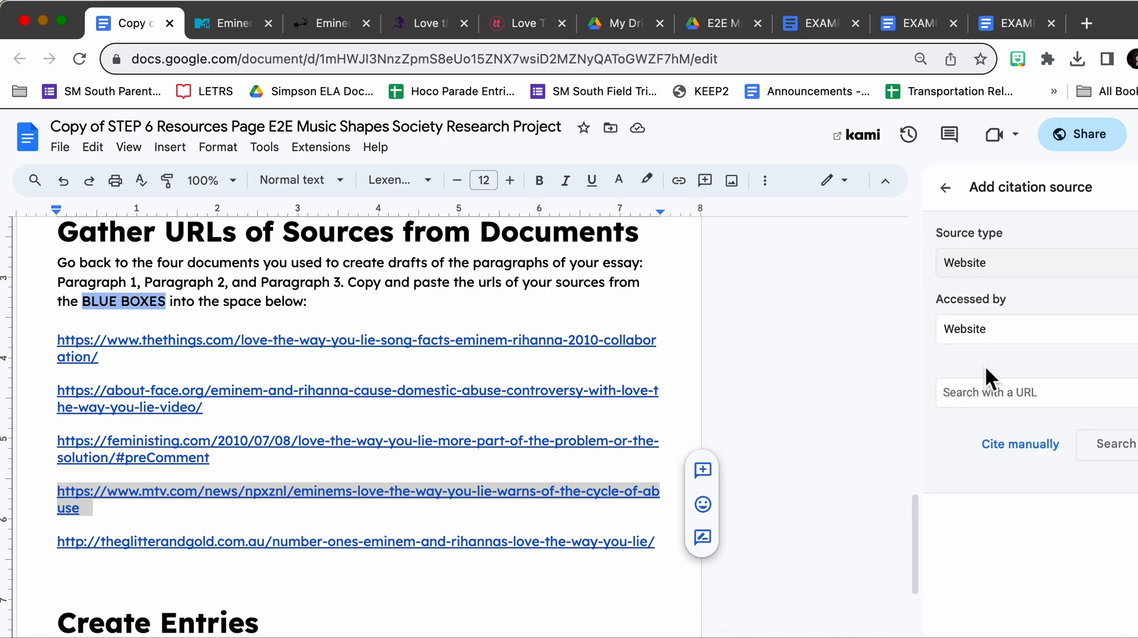
- Copy the theglitterandgold.com.au URL from the document's list and search for its citation details with that URL
drag(53, 542, 665, 542)
key(ctrl+c)
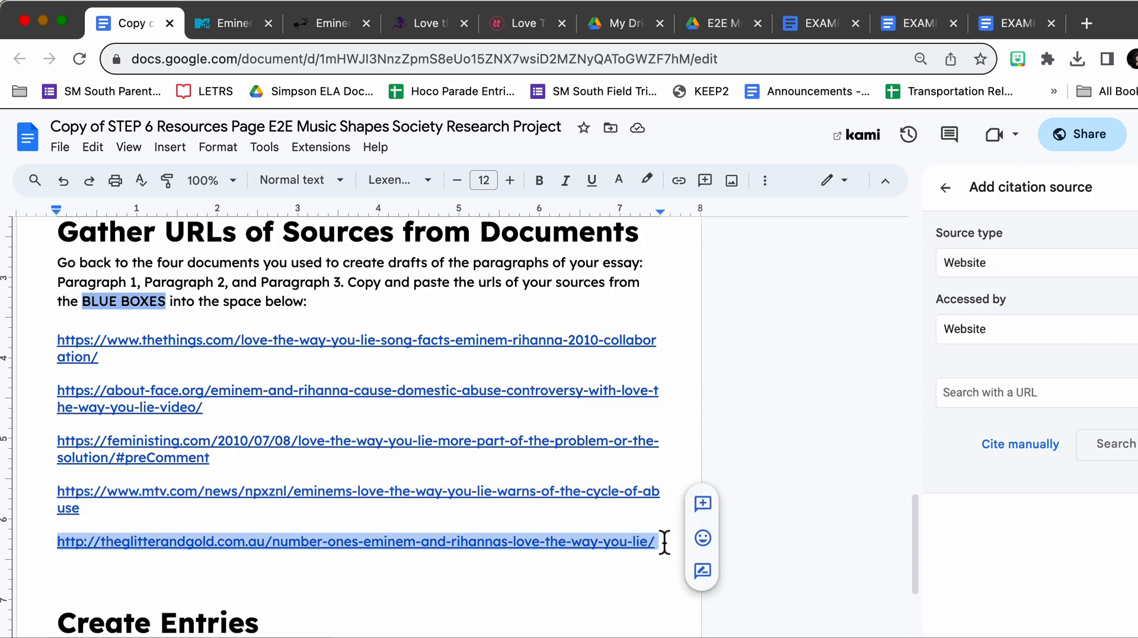
click(987, 395)
key(ctrl+v)
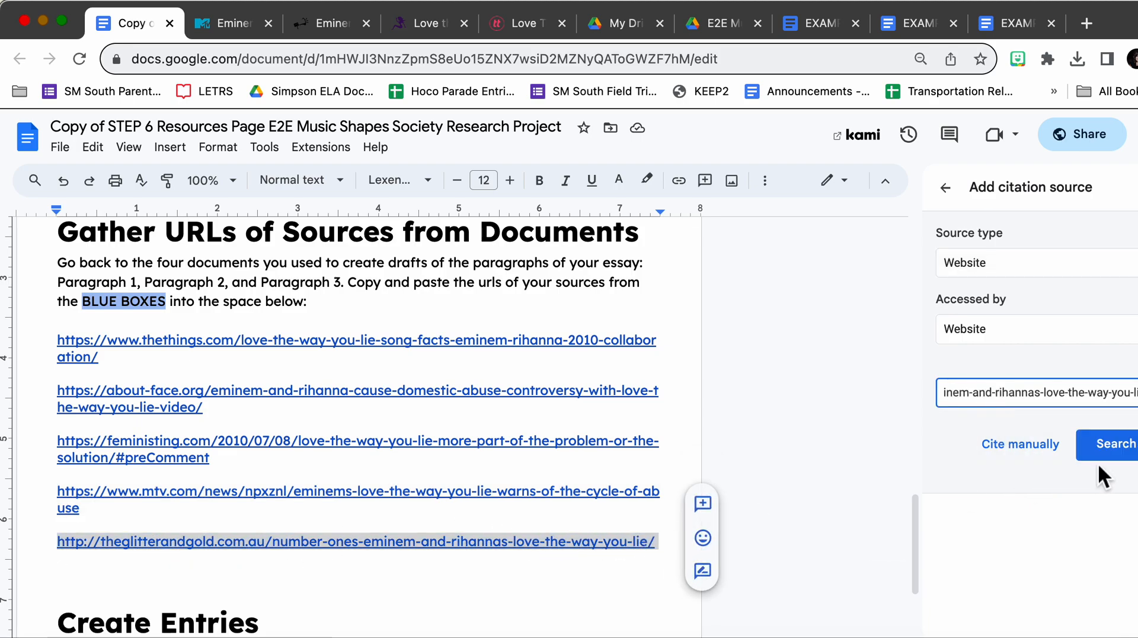
click(1098, 443)
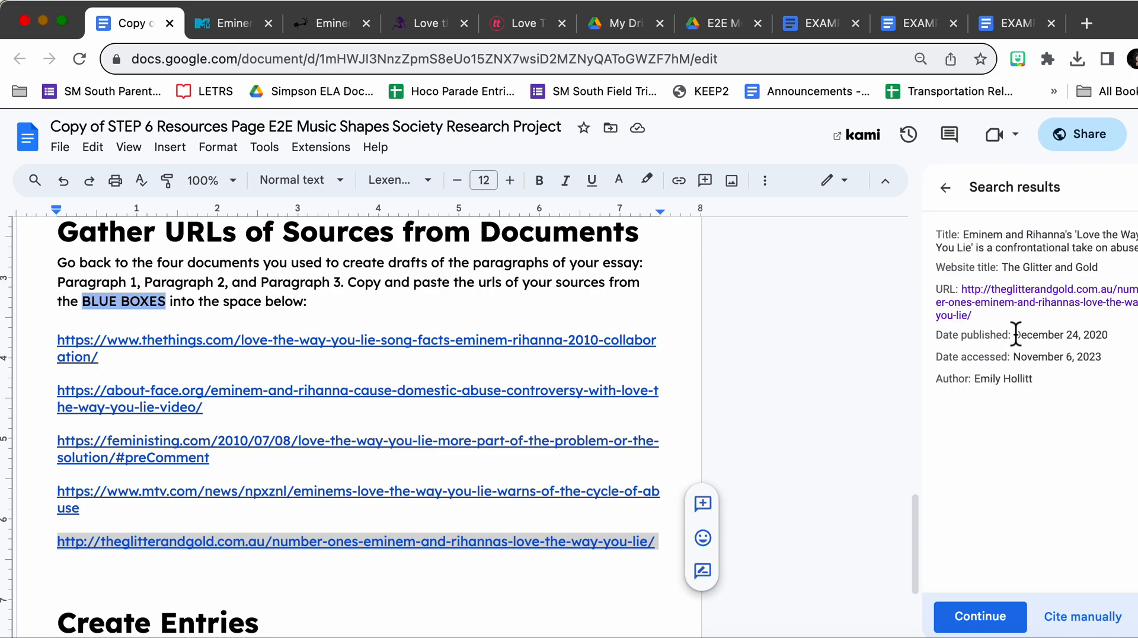
- Open the Glitter and Gold article from the search results, dismiss the pop-up ad, and bring its headline into view
click(1023, 306)
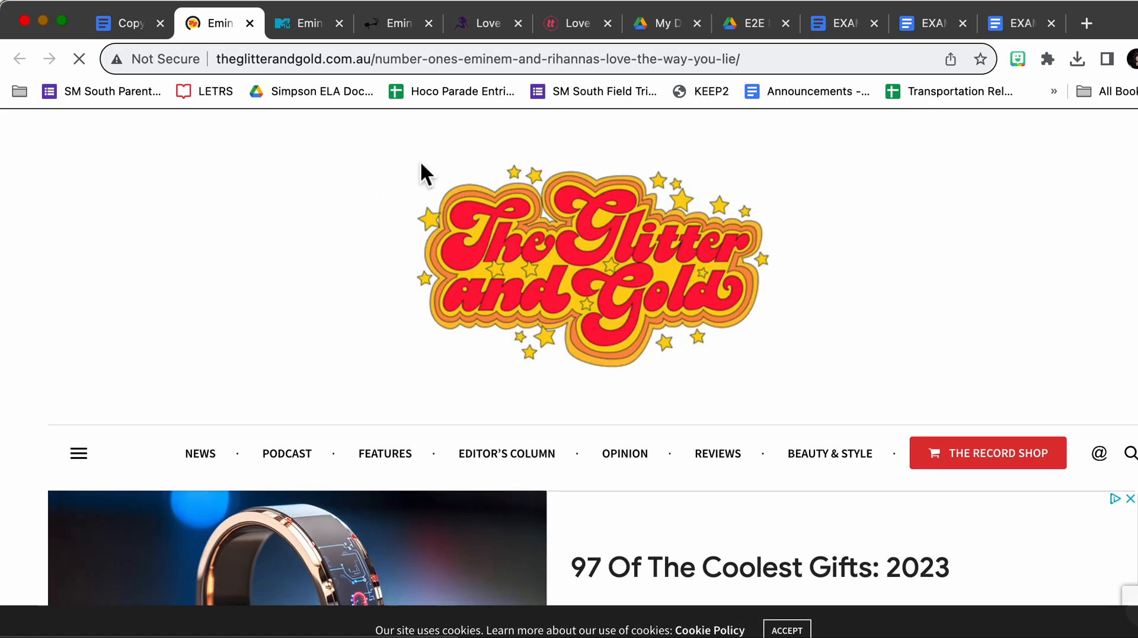
click(128, 20)
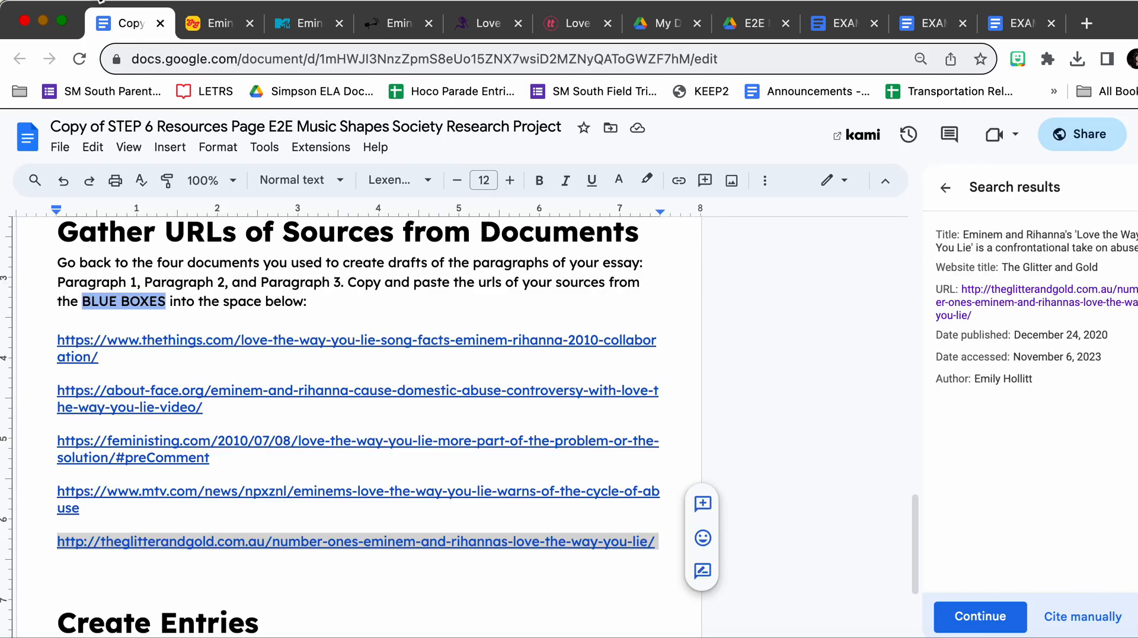
click(203, 24)
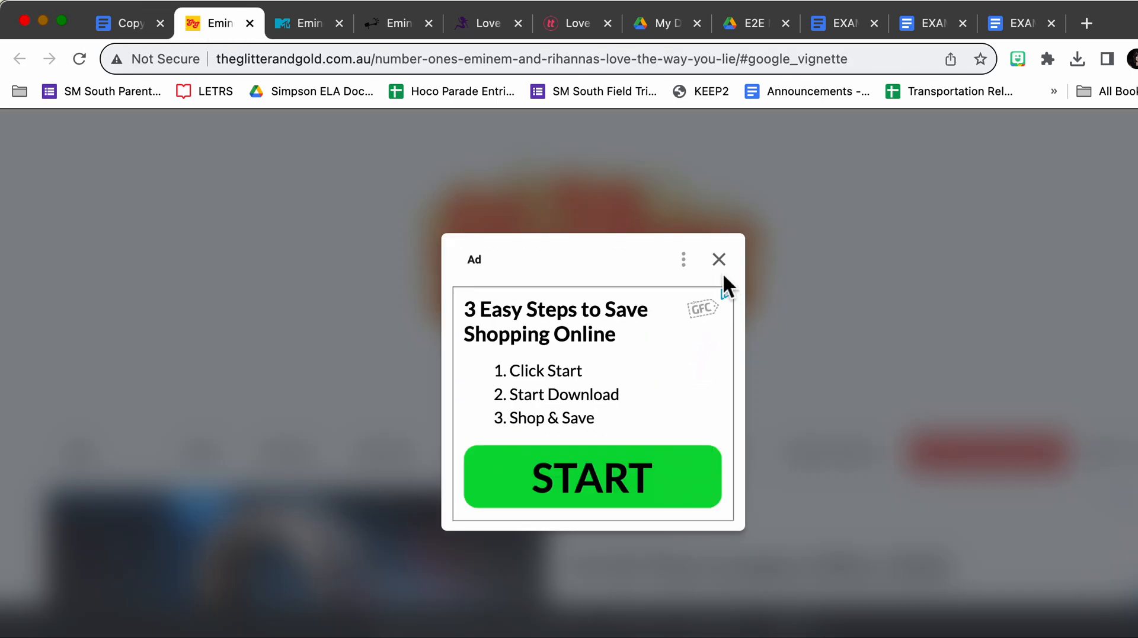
click(719, 260)
scroll(425, 389, down, 9)
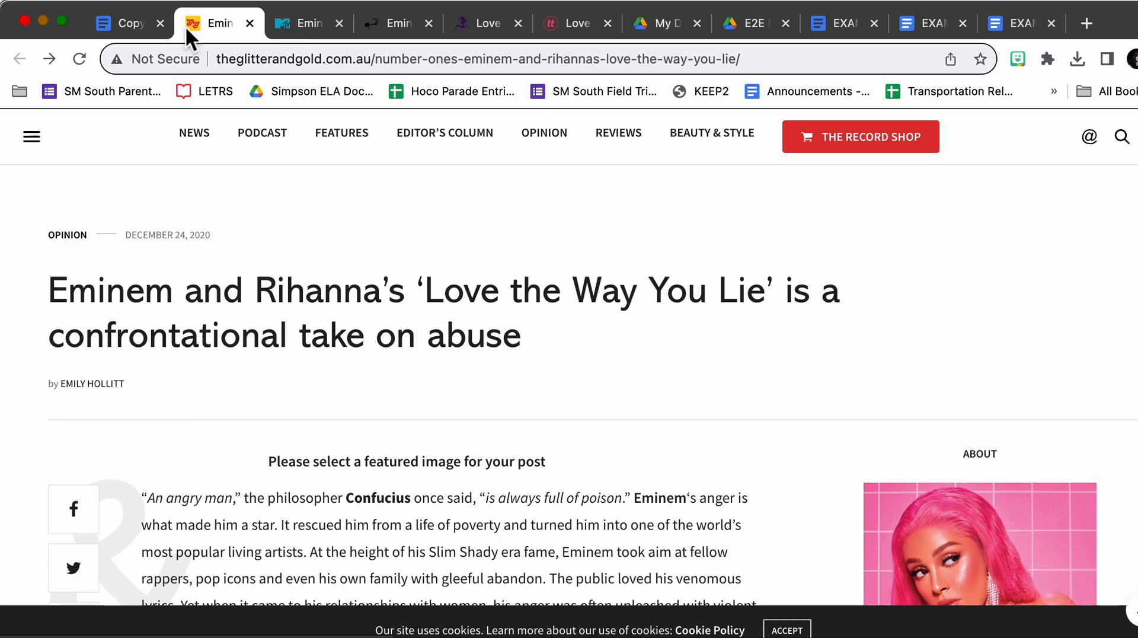
- Compare the Glitter and Gold article's title, publication date and author byline with the found citation details
click(120, 24)
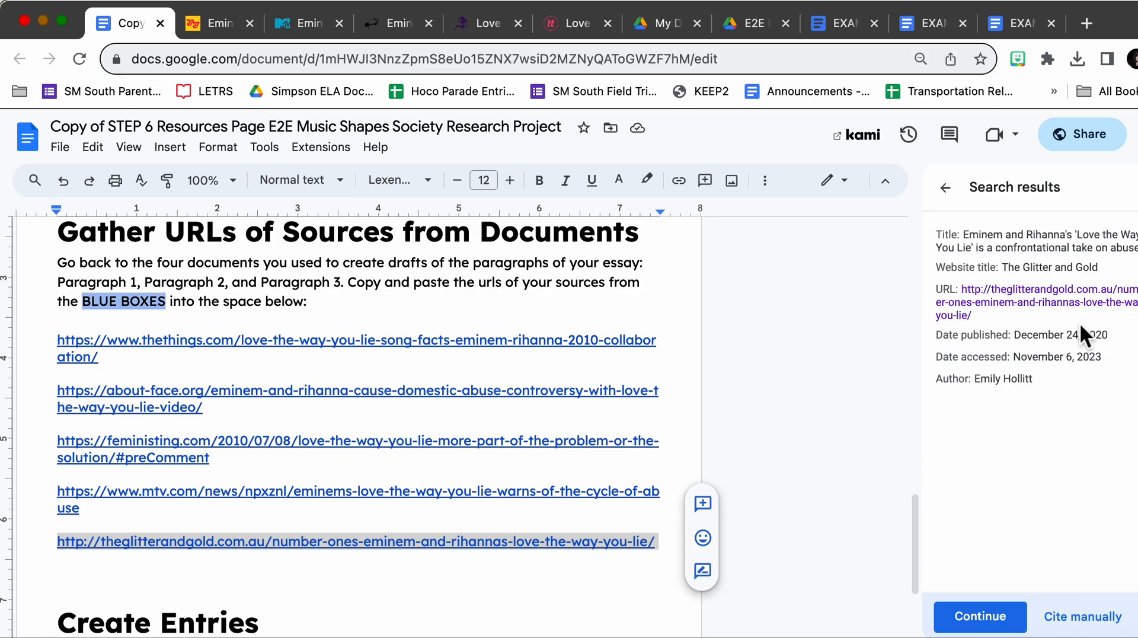
click(204, 23)
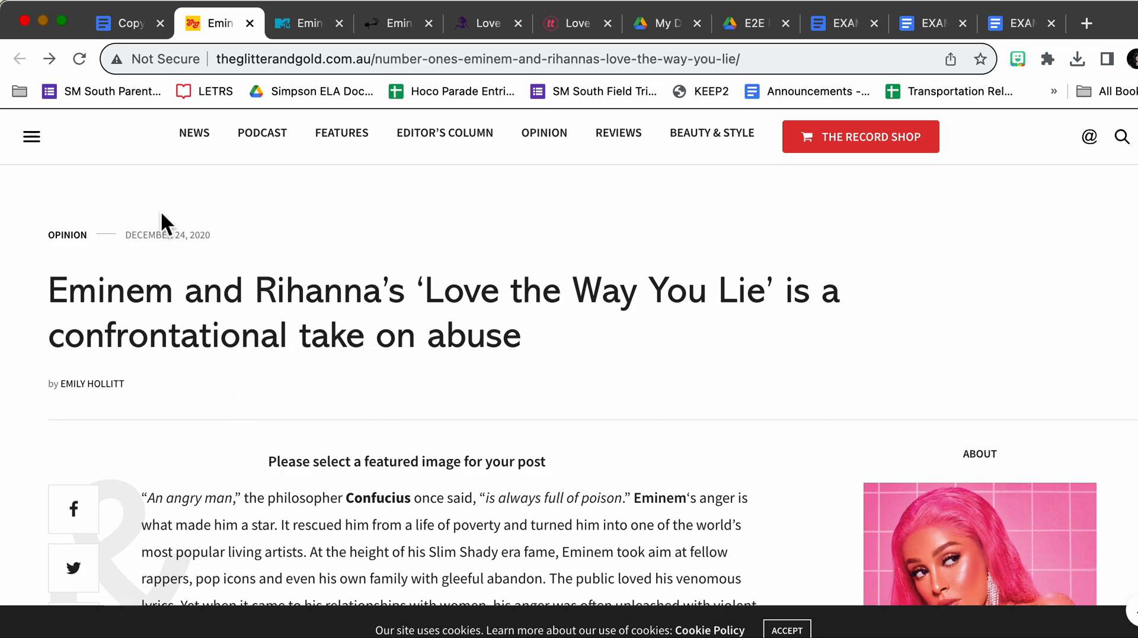
click(132, 27)
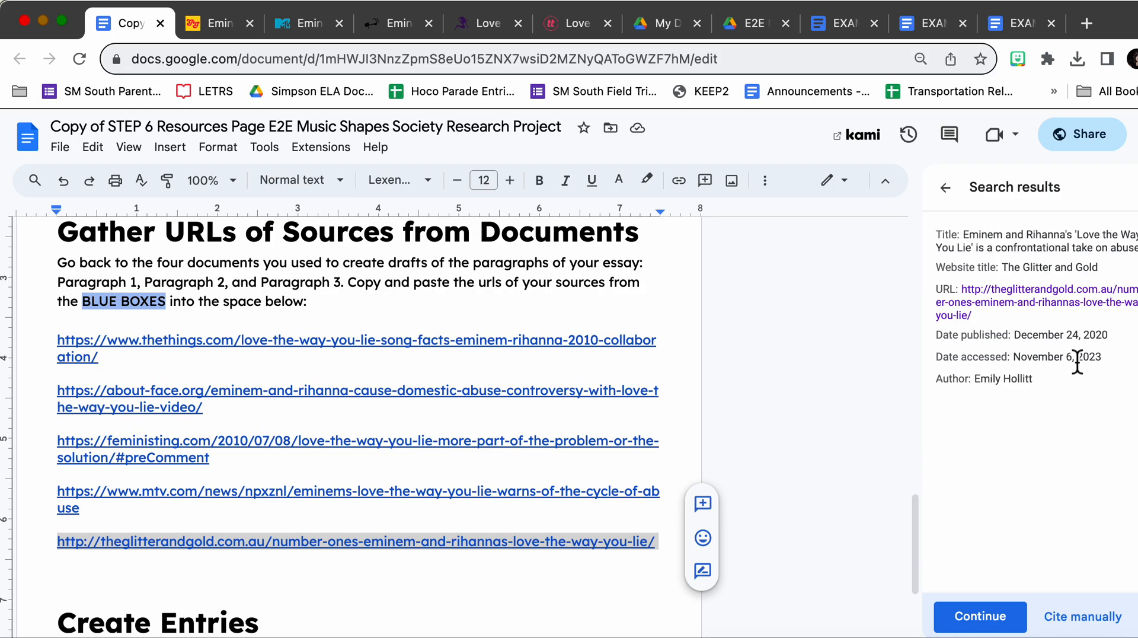
- Accept the found Glitter and Gold details unchanged, add the citation source, and review the list of citations
click(990, 617)
click(990, 619)
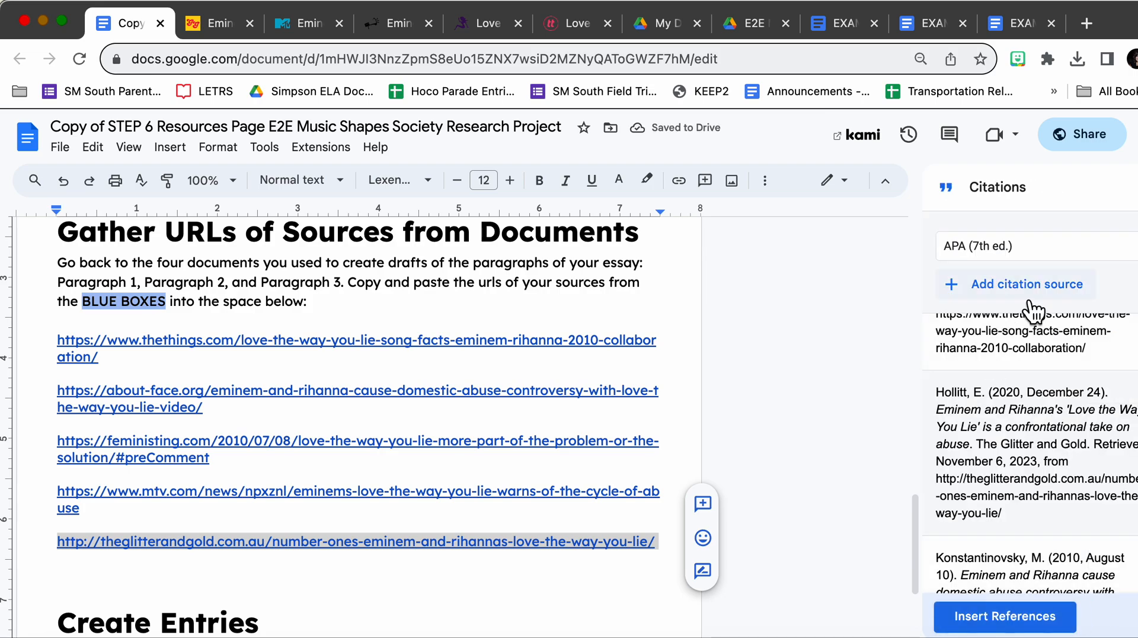
scroll(954, 456, up, 2)
scroll(978, 463, down, 4)
scroll(1010, 386, down, 3)
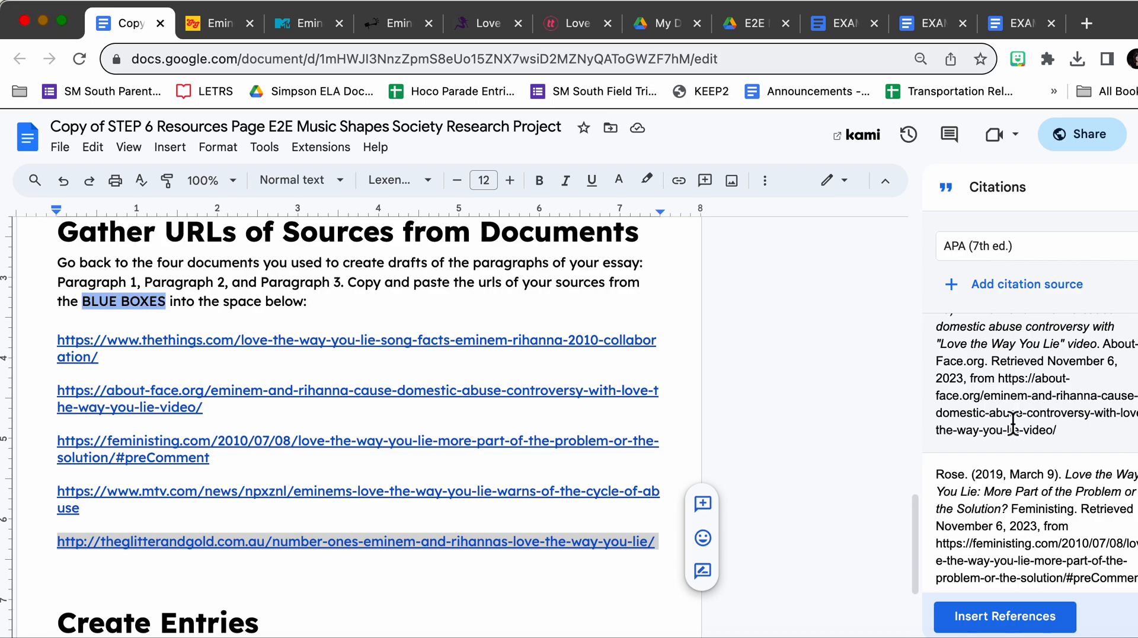
- Replace the "PASTE COMPLETED ENTRIES" placeholder line under Create Entries with the generated APA references list and review its entries
scroll(540, 510, down, 4)
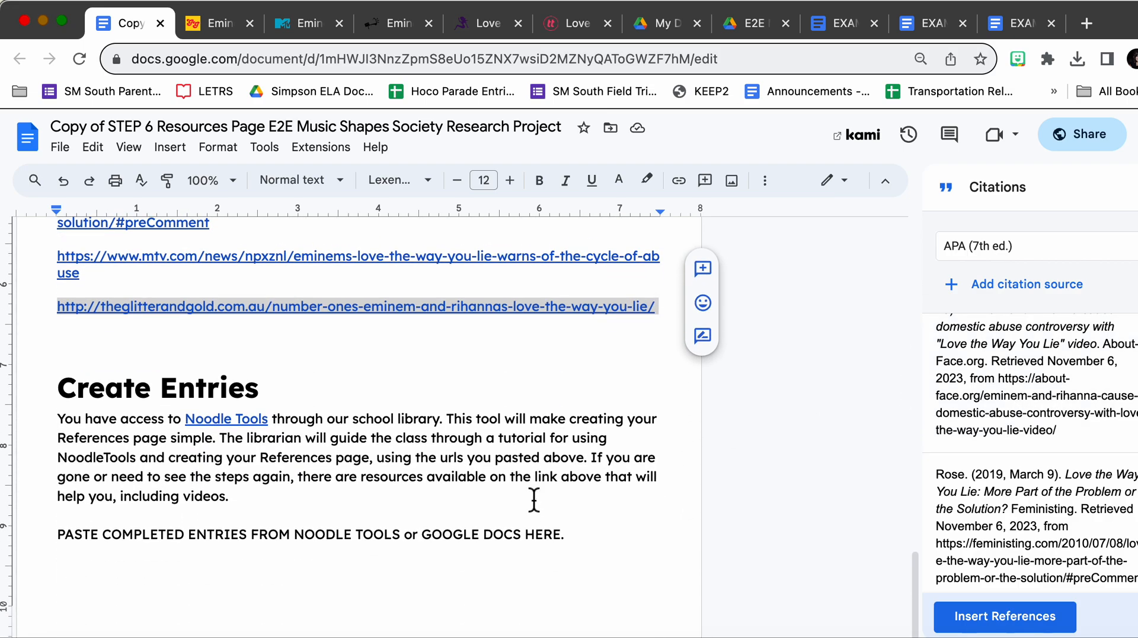
drag(50, 543, 579, 538)
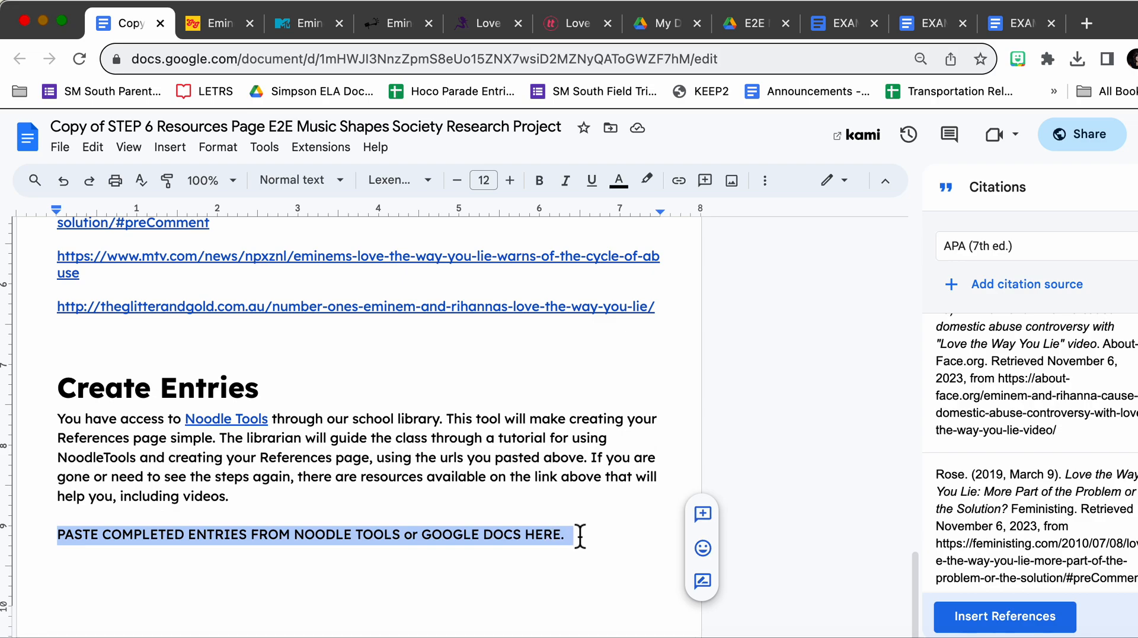
key(BackSpace)
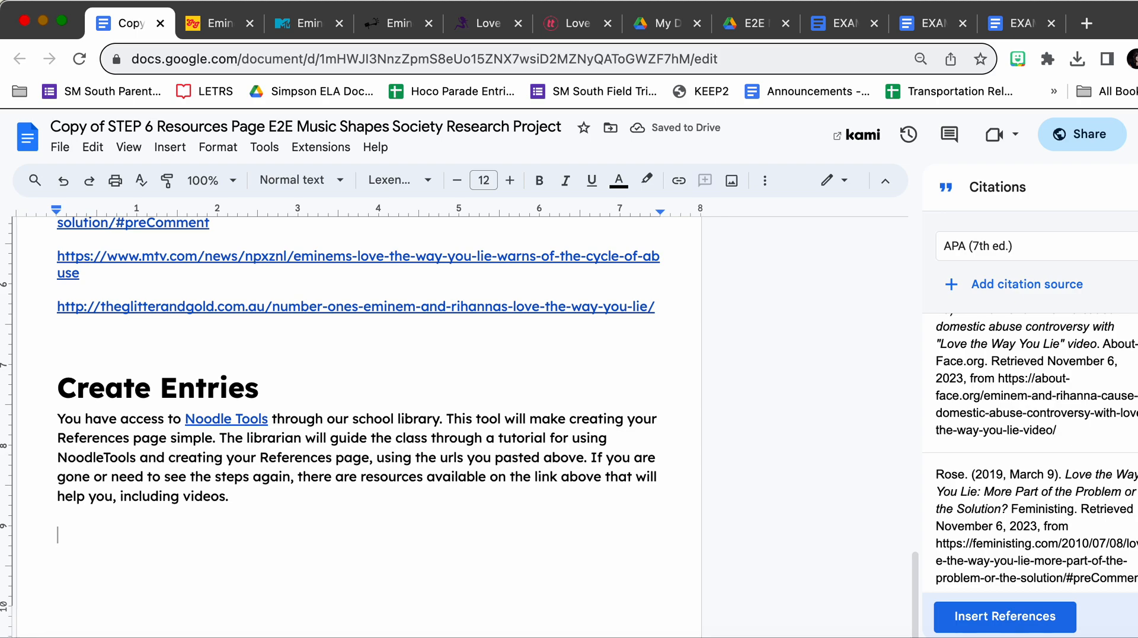
click(1003, 618)
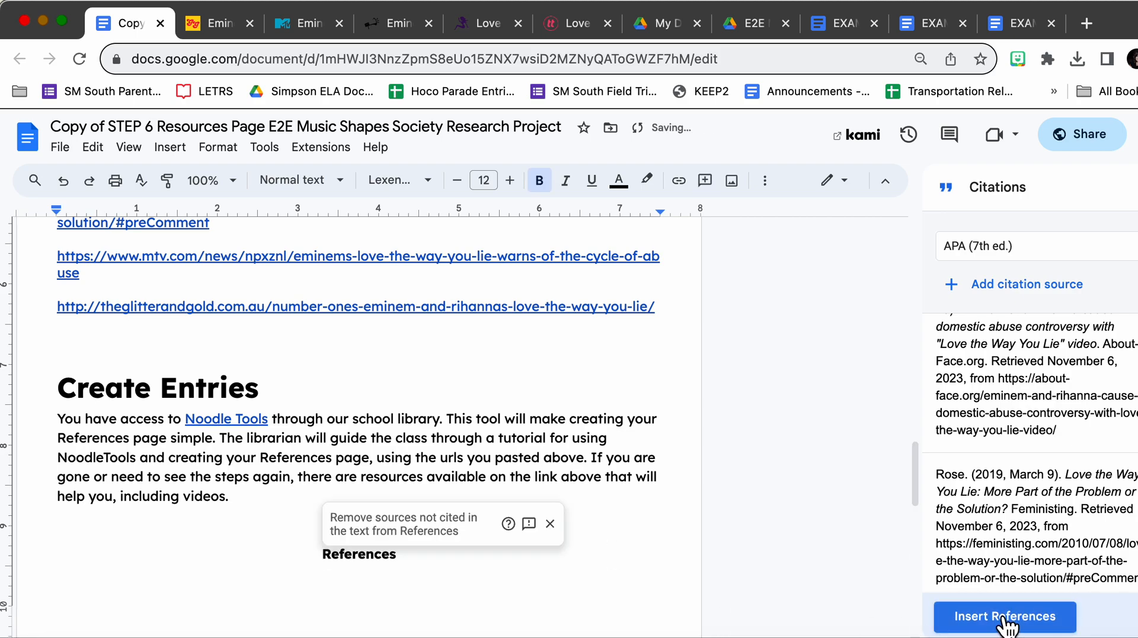
scroll(376, 488, down, 5)
scroll(379, 433, down, 3)
scroll(381, 395, down, 4)
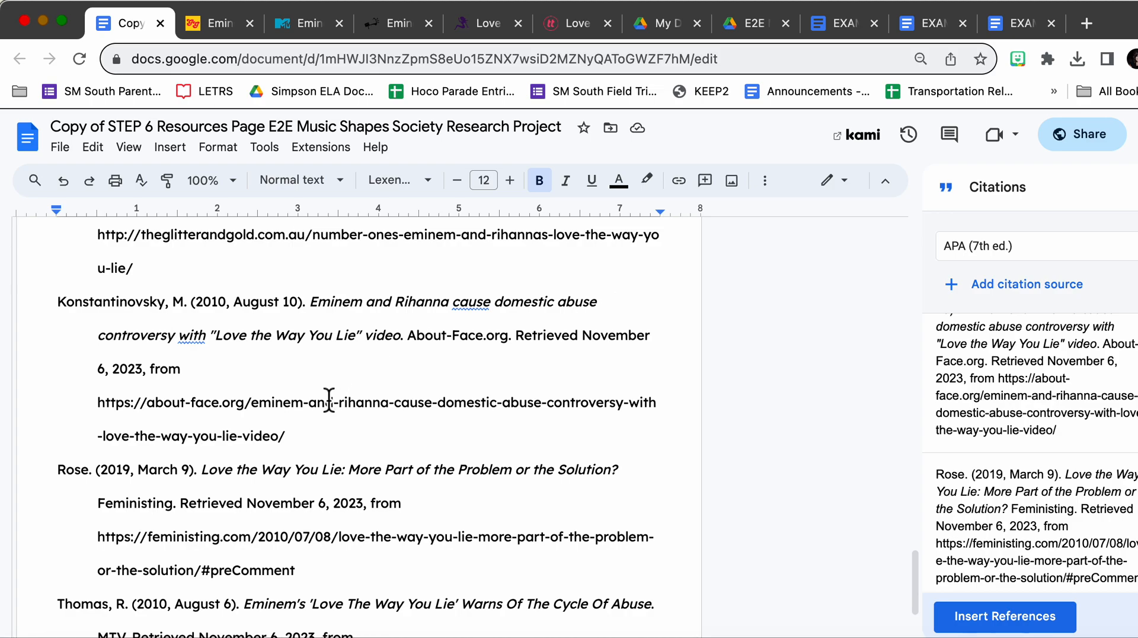
scroll(329, 400, down, 4)
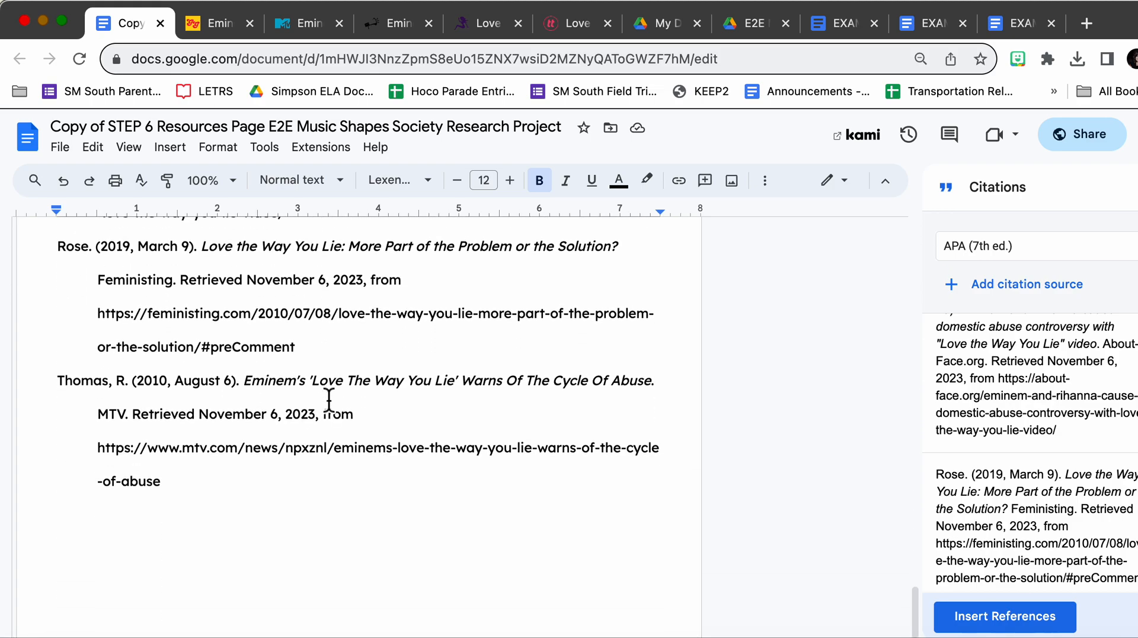